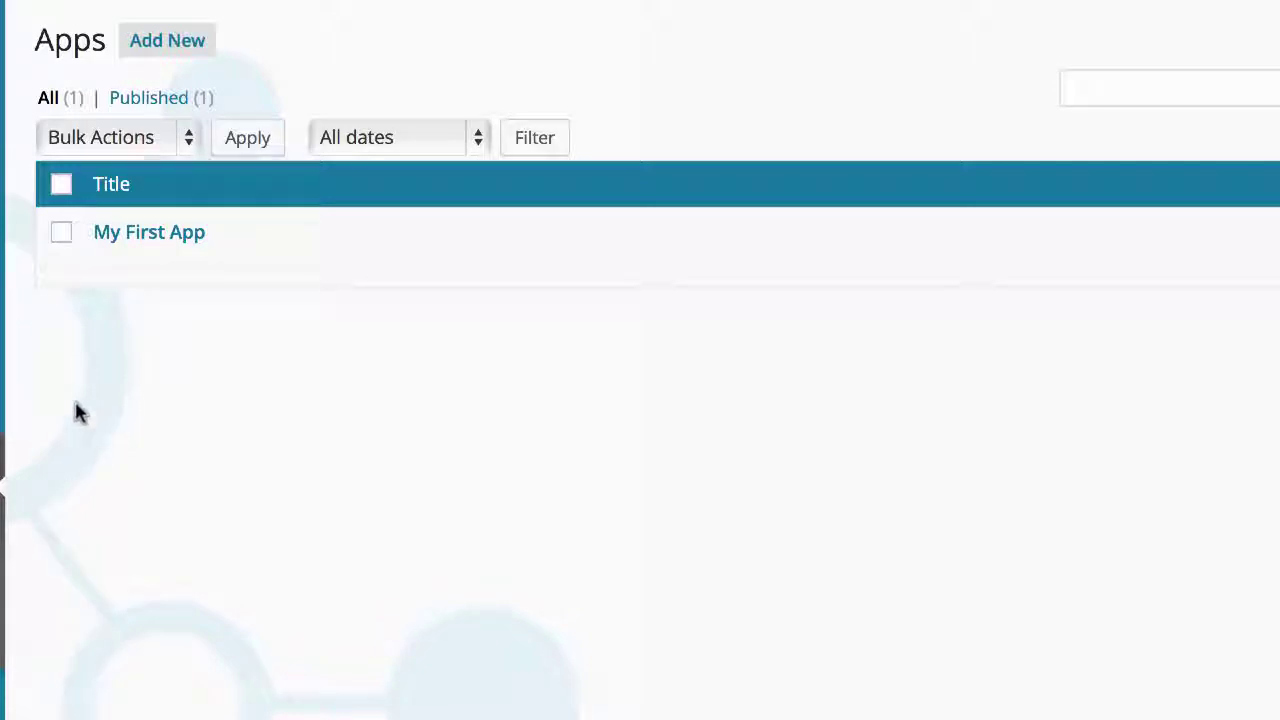
Step: Open My First App's Push Notifications tab and scroll down to the Configure iOS settings
{"action": "left_click", "coordinate": [142, 231]}
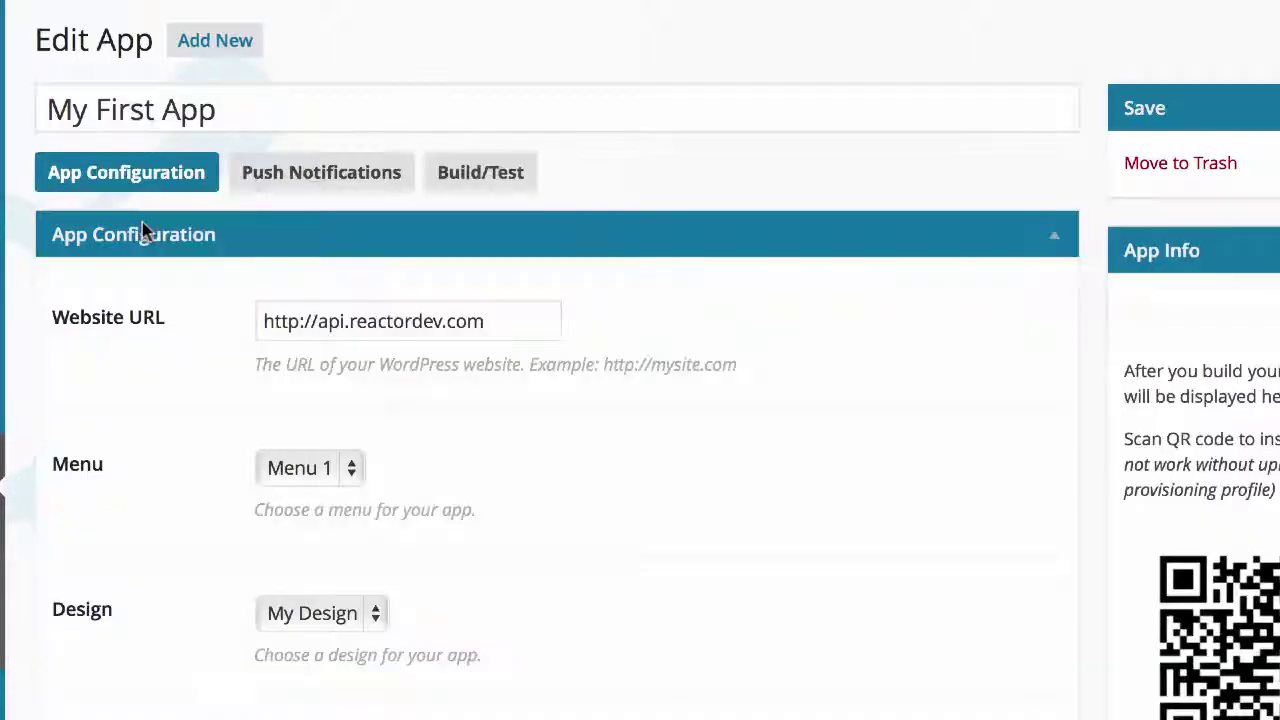
{"action": "left_click", "coordinate": [305, 180]}
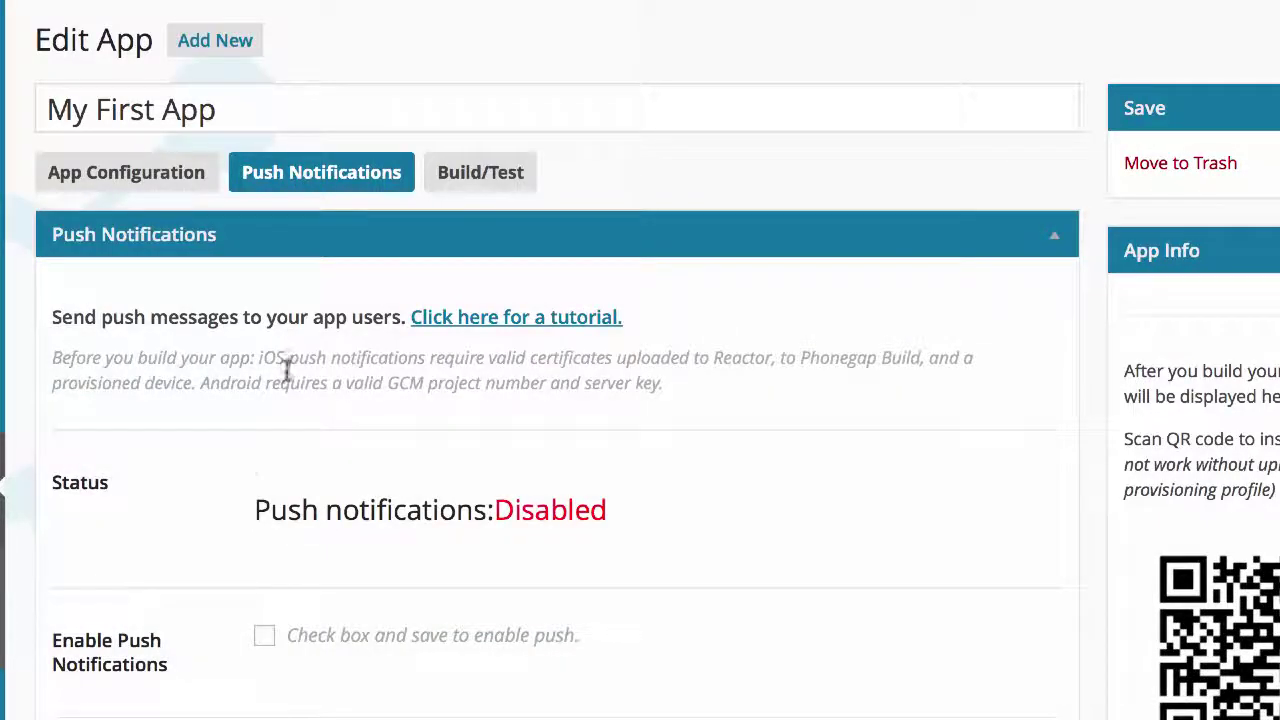
{"action": "scroll", "coordinate": [225, 525], "scroll_direction": "down", "scroll_amount": 3}
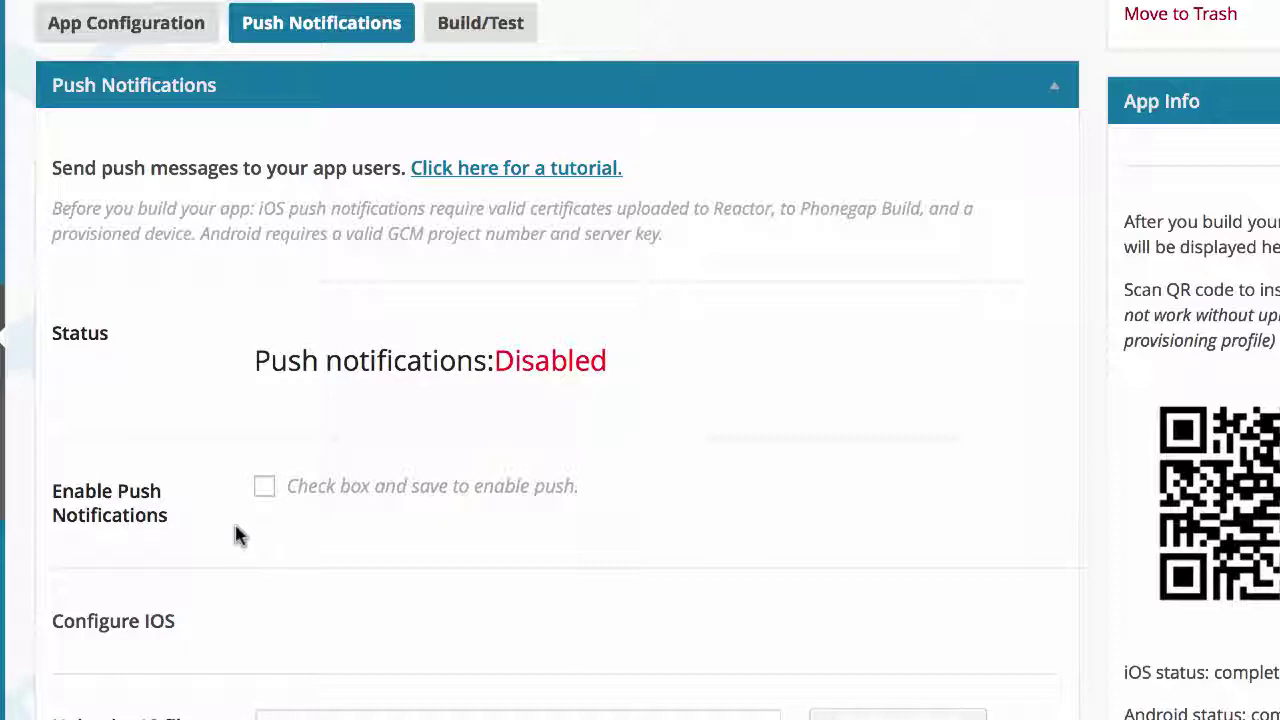
{"action": "left_click", "coordinate": [498, 24]}
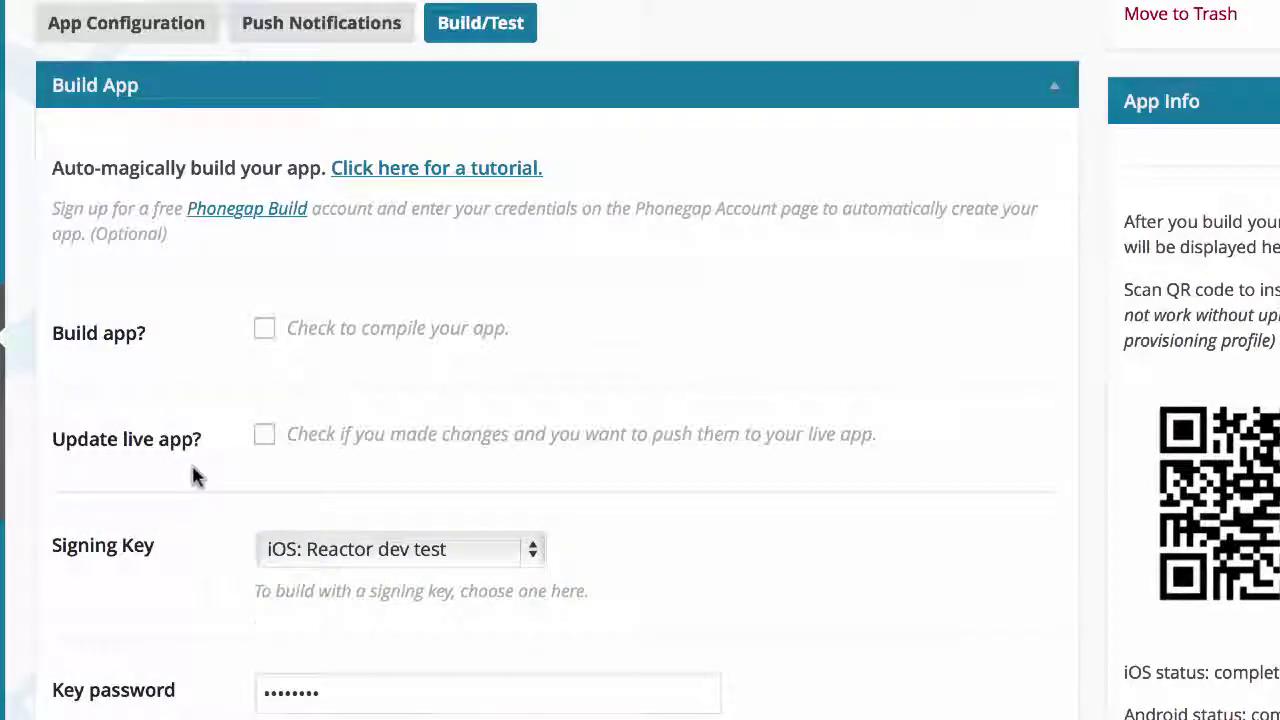
{"action": "scroll", "coordinate": [191, 474], "scroll_direction": "down", "scroll_amount": 5}
{"action": "scroll", "coordinate": [193, 477], "scroll_direction": "down", "scroll_amount": 6}
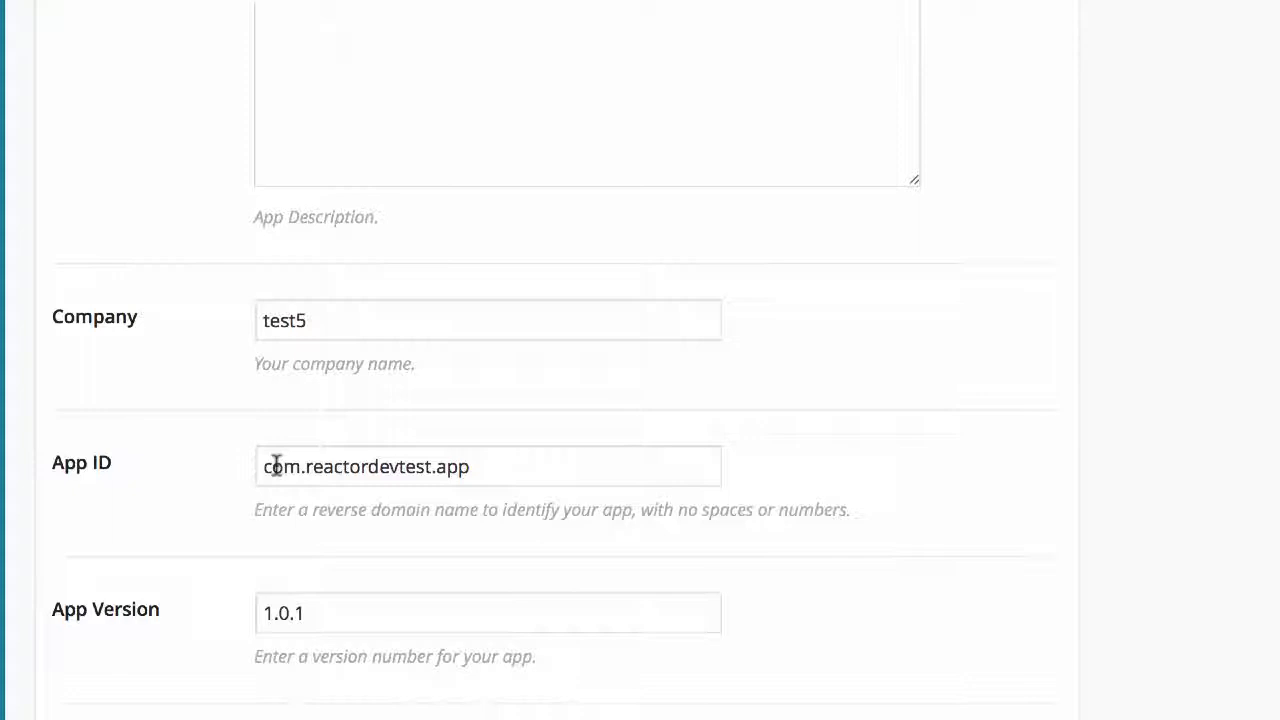
{"action": "left_click_drag", "start_coordinate": [256, 465], "coordinate": [511, 466]}
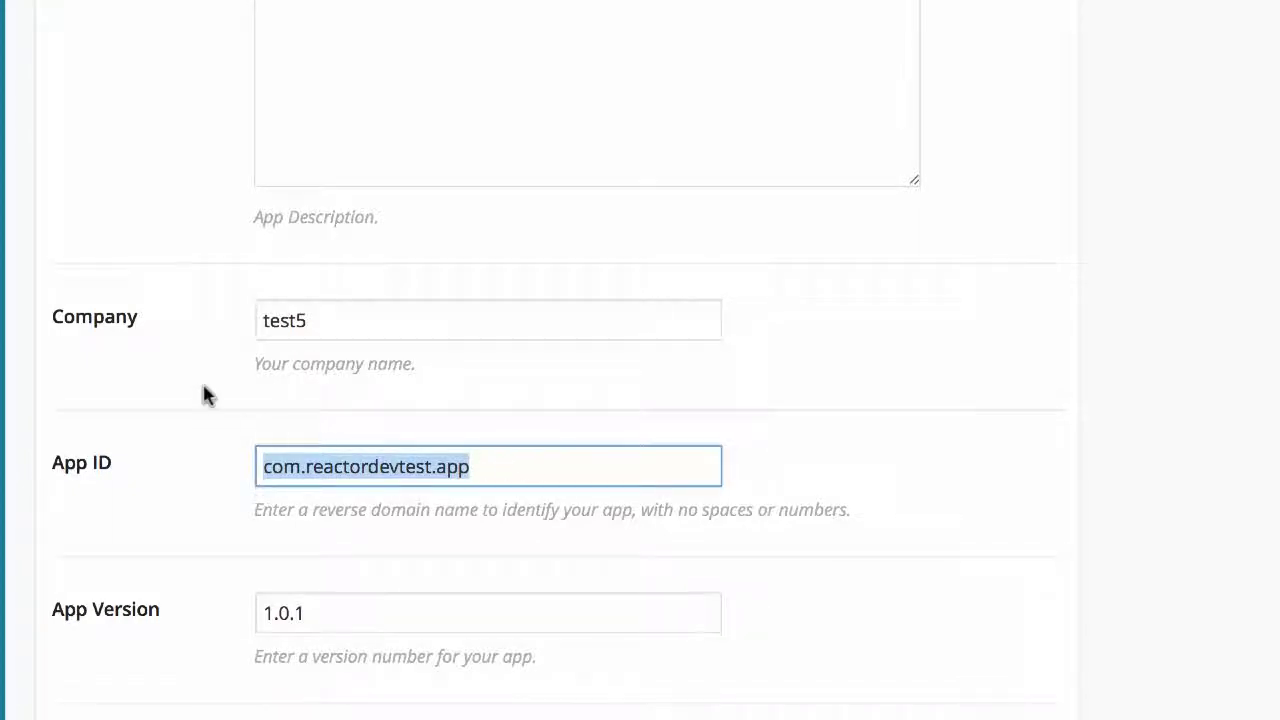
{"action": "scroll", "coordinate": [191, 374], "scroll_direction": "up", "scroll_amount": 3}
{"action": "scroll", "coordinate": [191, 374], "scroll_direction": "down", "scroll_amount": 4}
{"action": "left_click", "coordinate": [310, 426]}
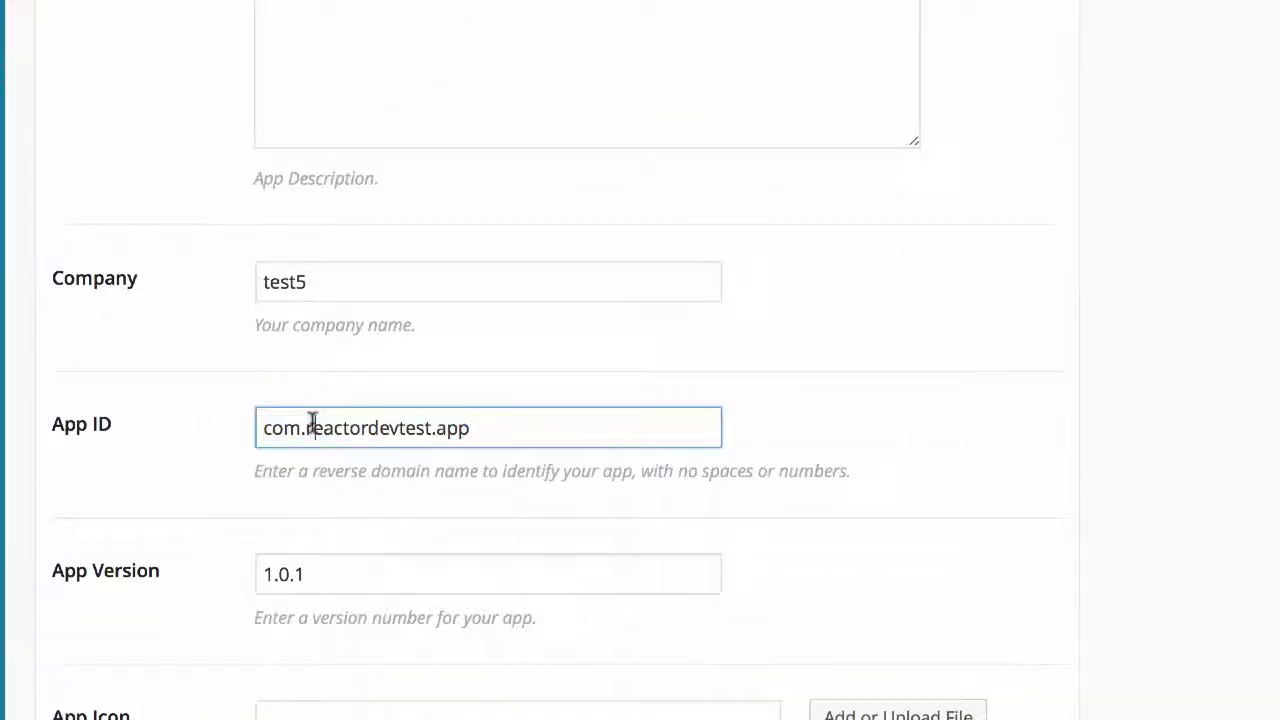
{"action": "left_click_drag", "start_coordinate": [306, 427], "coordinate": [431, 427]}
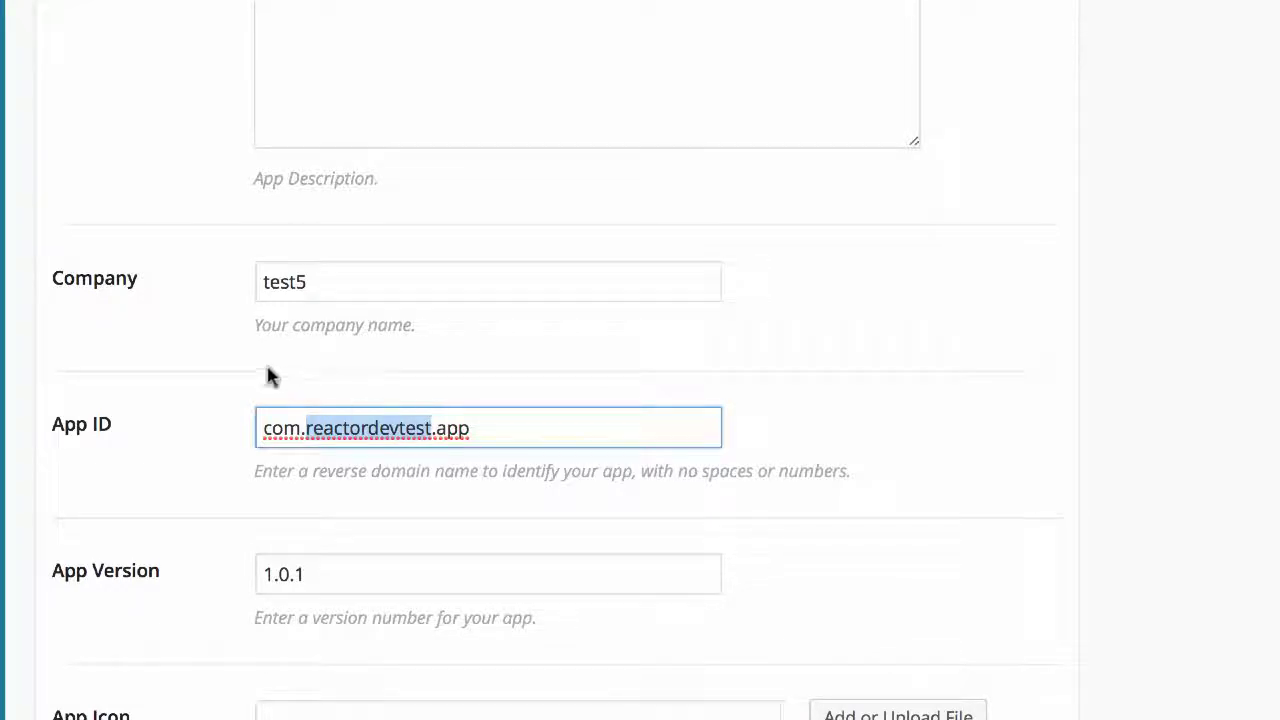
{"action": "left_click", "coordinate": [240, 371]}
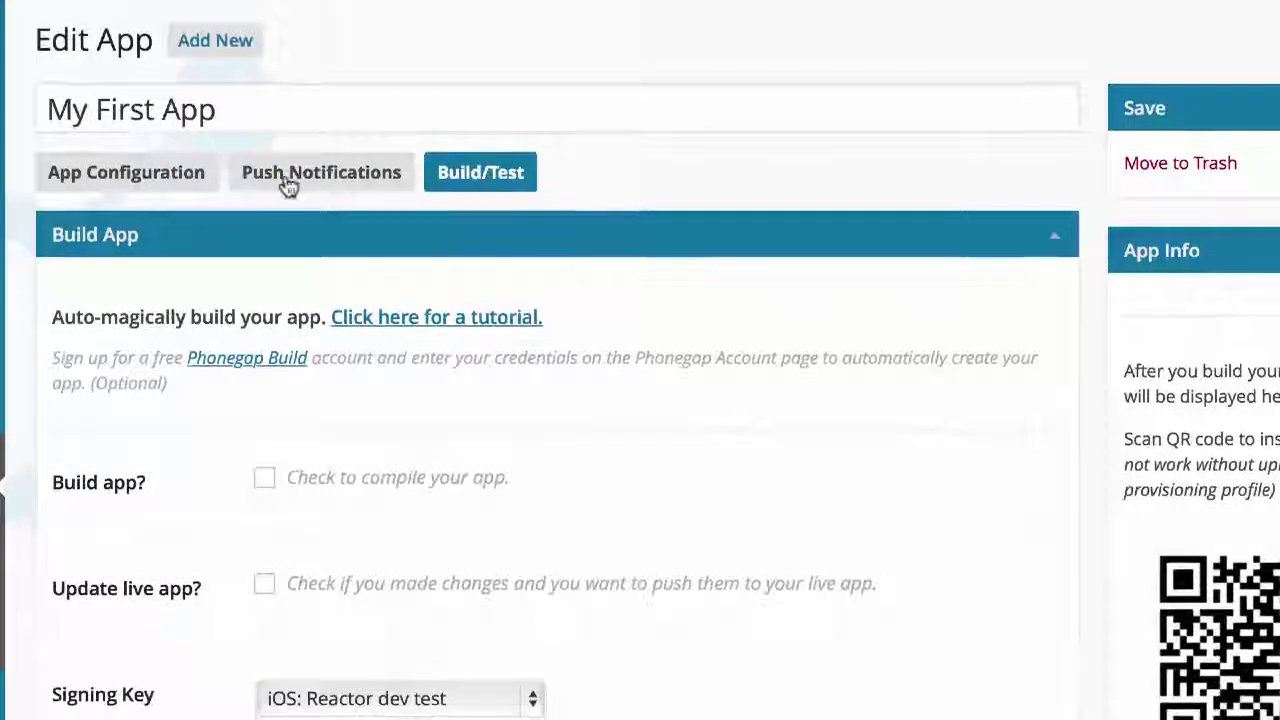
Step: Dismiss the password manager's save-login prompt and return to Push Notifications at the .p12 upload rows
{"action": "left_click", "coordinate": [295, 178]}
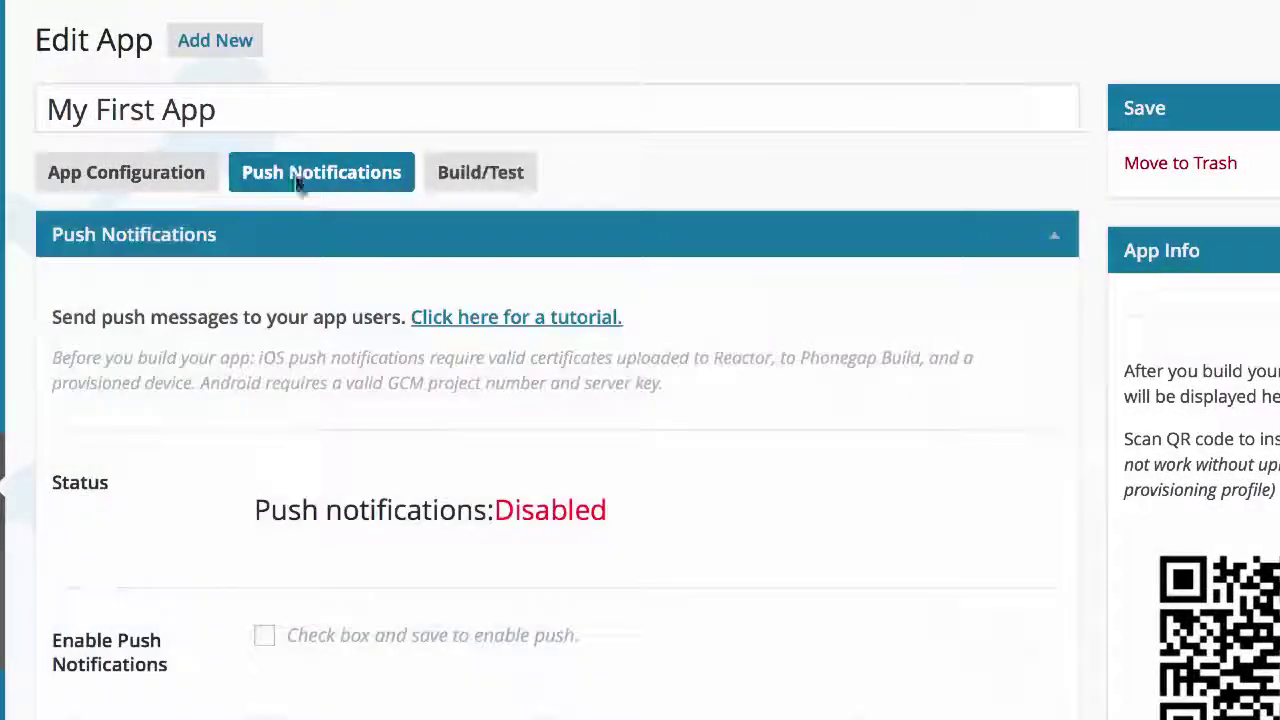
{"action": "scroll", "coordinate": [160, 410], "scroll_direction": "down", "scroll_amount": 2}
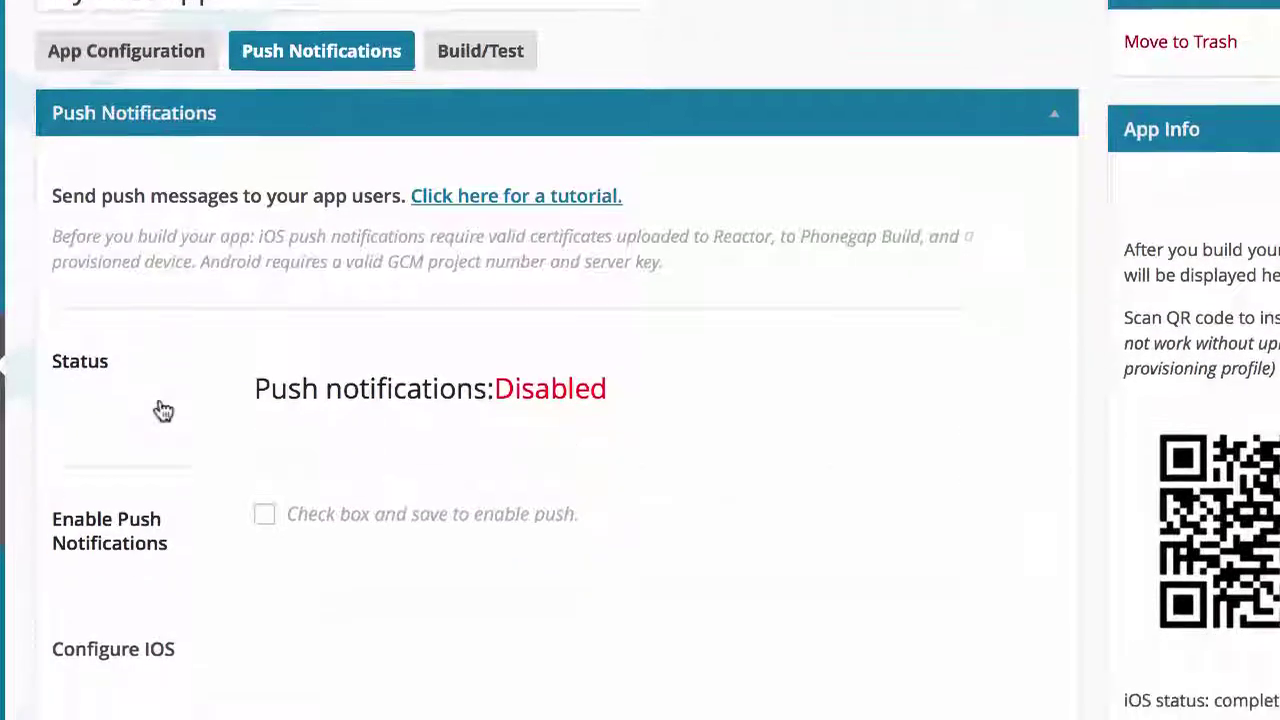
{"action": "scroll", "coordinate": [163, 410], "scroll_direction": "down", "scroll_amount": 3}
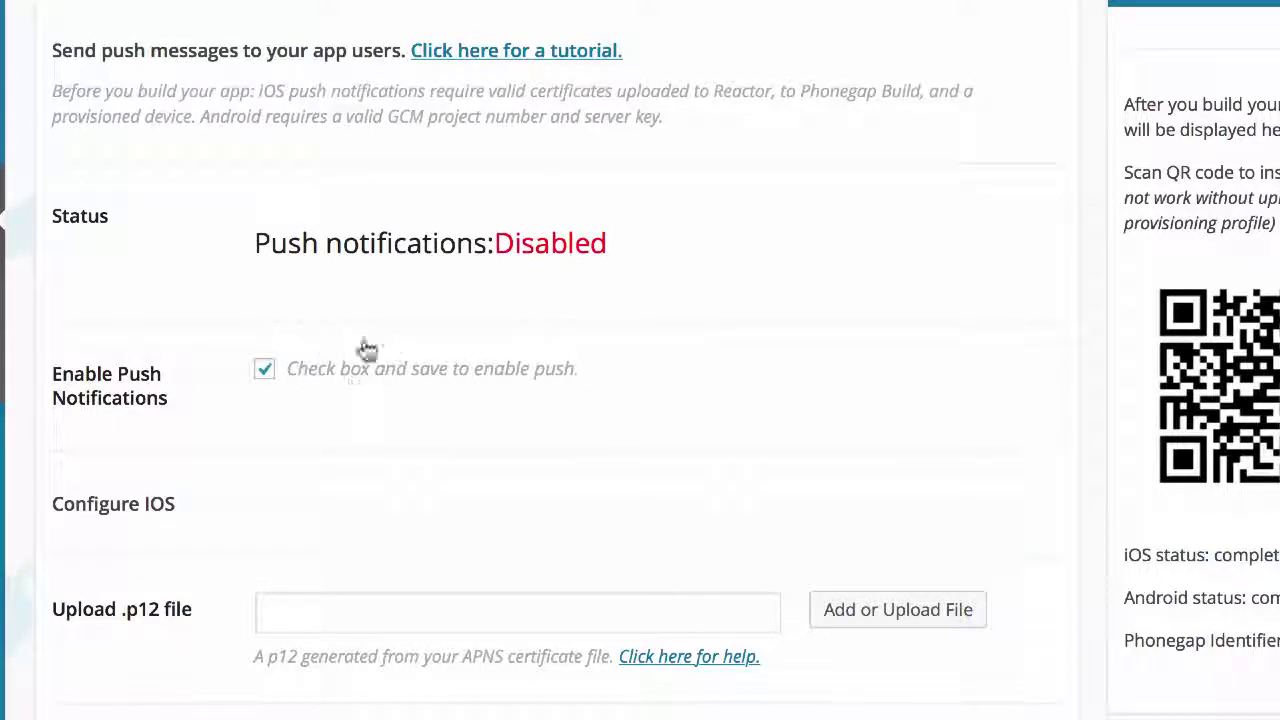
{"action": "scroll", "coordinate": [791, 393], "scroll_direction": "up", "scroll_amount": 4}
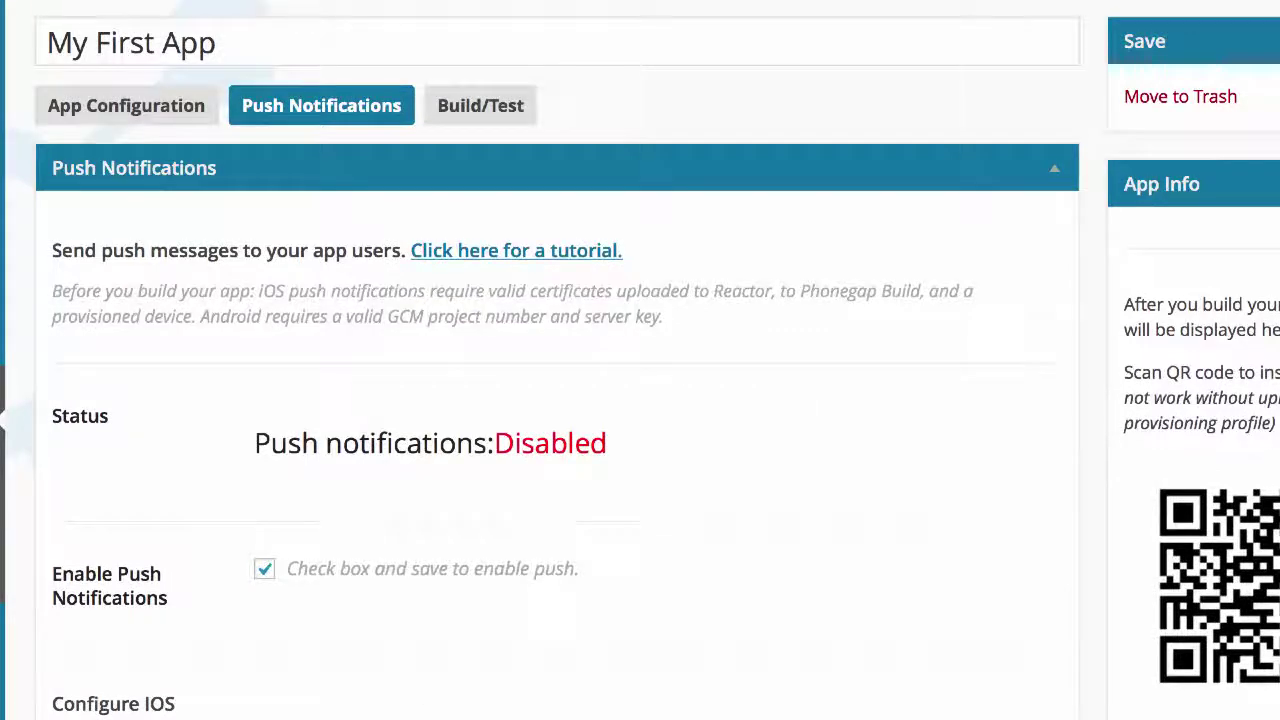
{"action": "left_click", "coordinate": [752, 258]}
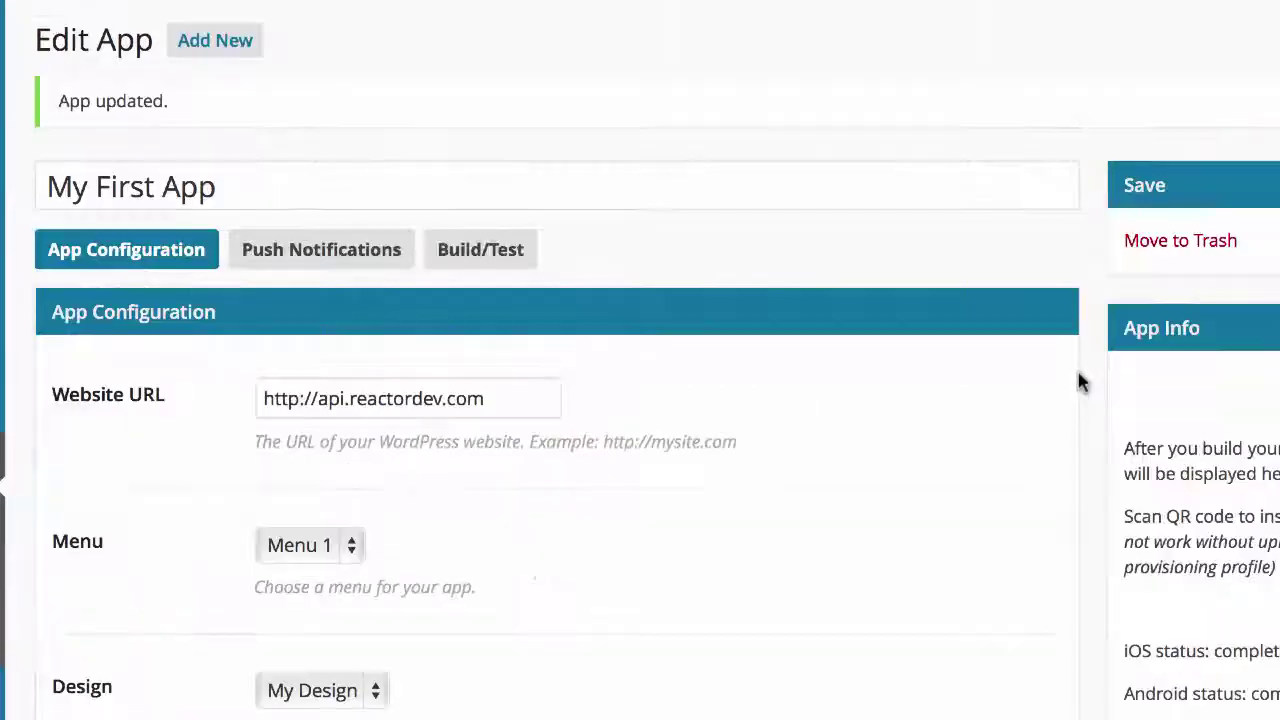
{"action": "left_click", "coordinate": [320, 251]}
{"action": "scroll", "coordinate": [228, 447], "scroll_direction": "down", "scroll_amount": 5}
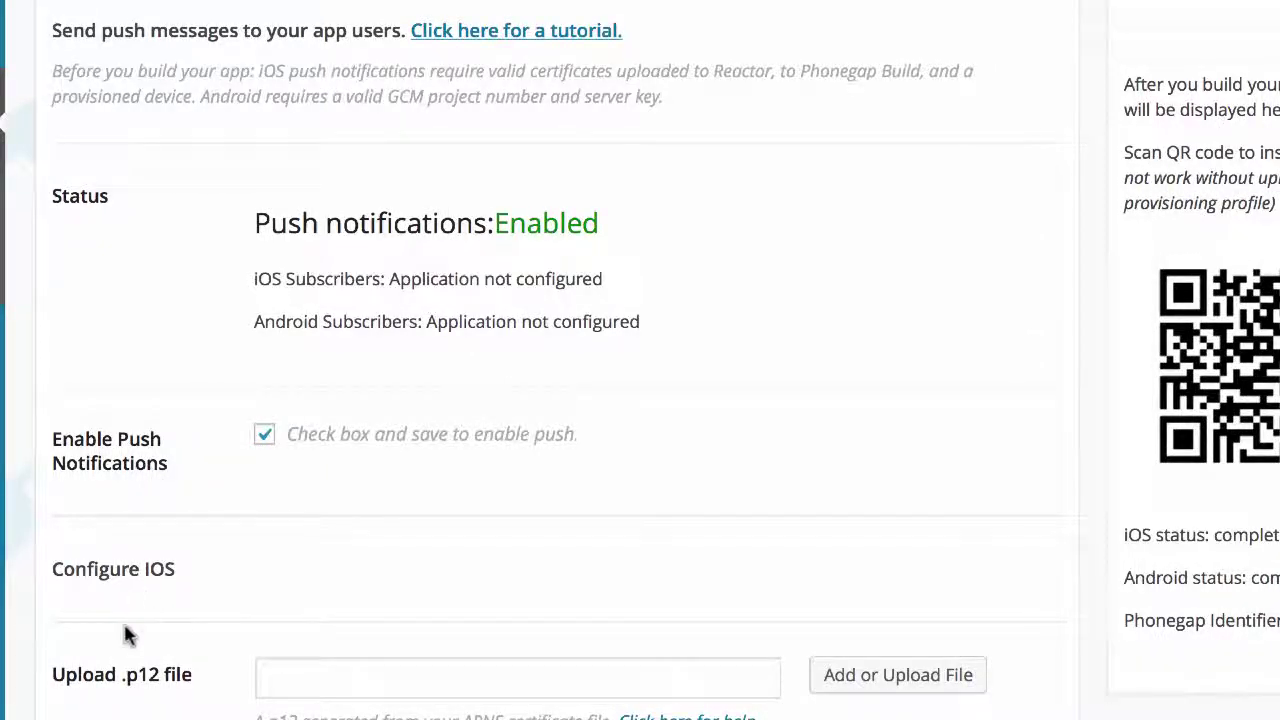
{"action": "scroll", "coordinate": [126, 632], "scroll_direction": "down", "scroll_amount": 2}
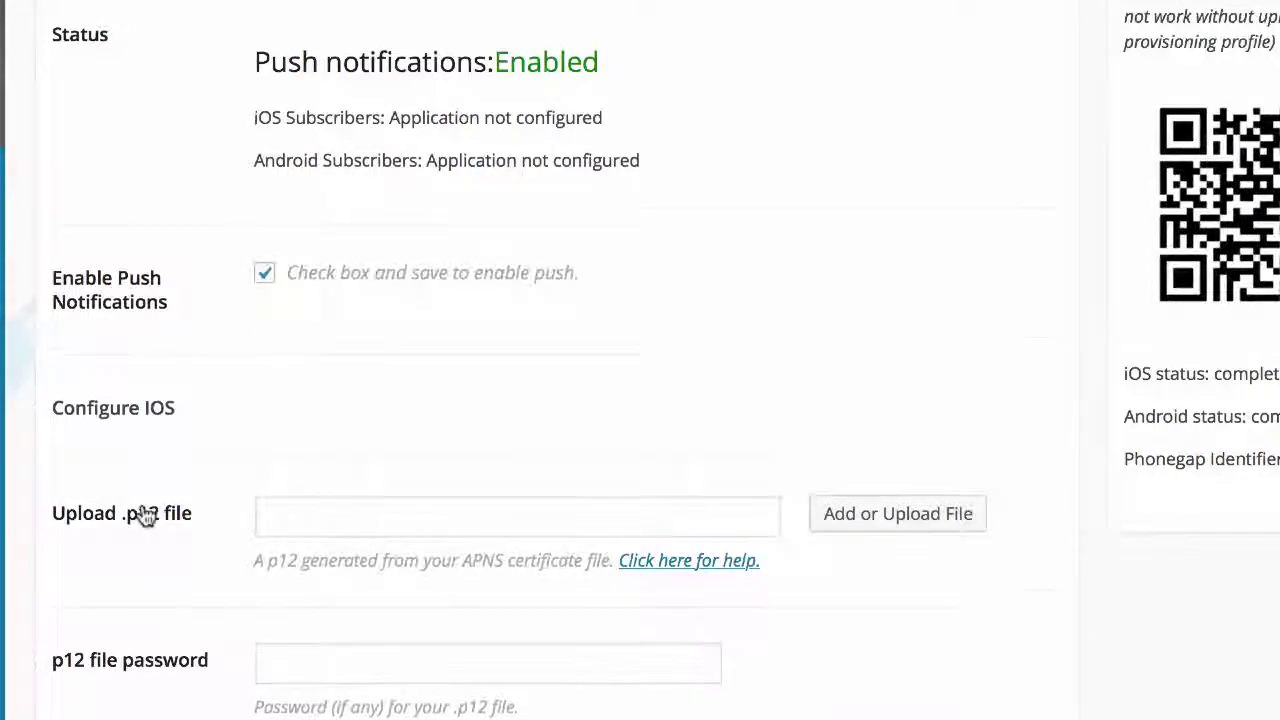
{"action": "scroll", "coordinate": [145, 514], "scroll_direction": "down", "scroll_amount": 2}
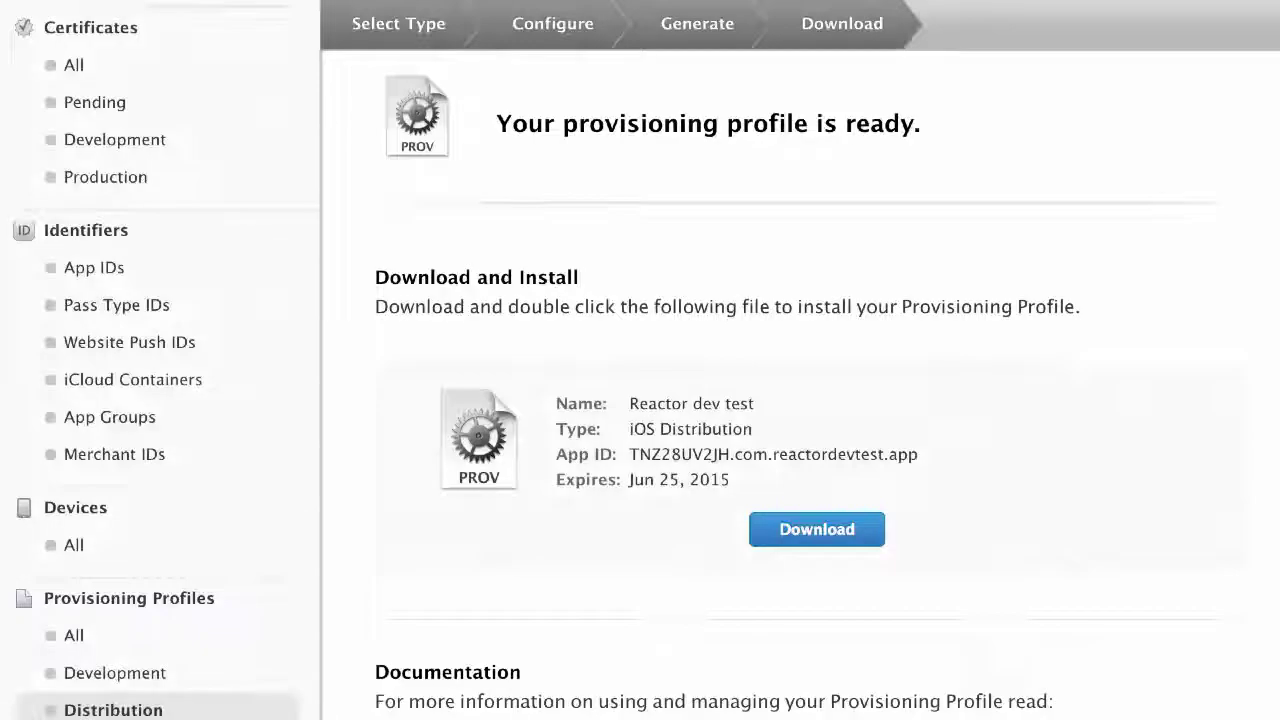
Step: List all iOS App IDs in the Apple Developer portal
{"action": "scroll", "coordinate": [484, 285], "scroll_direction": "up", "scroll_amount": 3}
{"action": "scroll", "coordinate": [484, 290], "scroll_direction": "up", "scroll_amount": 2}
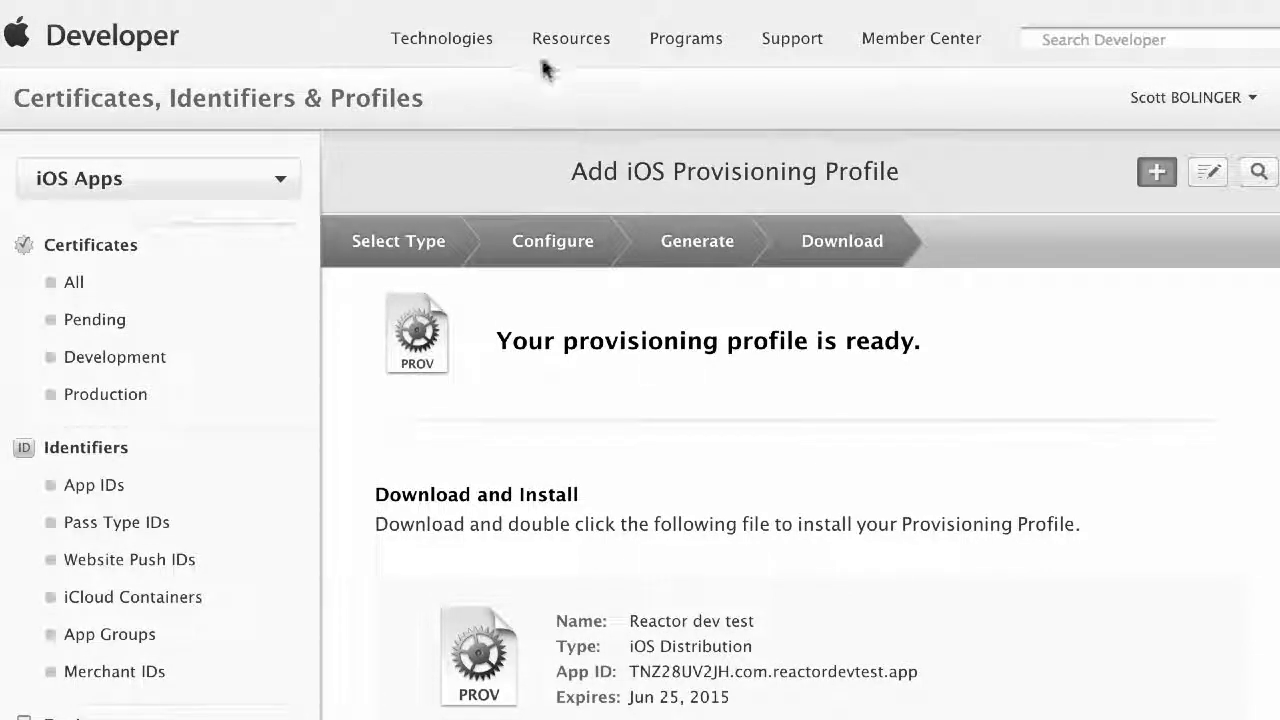
{"action": "scroll", "coordinate": [358, 472], "scroll_direction": "down", "scroll_amount": 5}
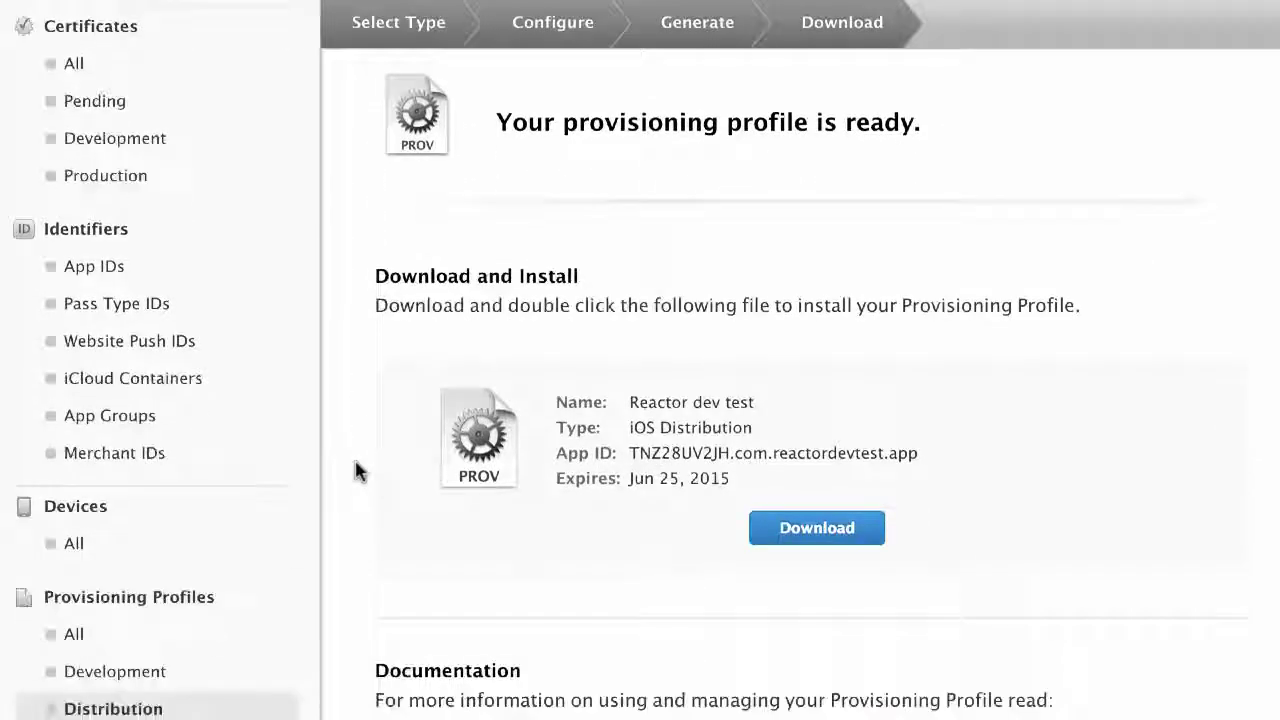
{"action": "left_click", "coordinate": [108, 278]}
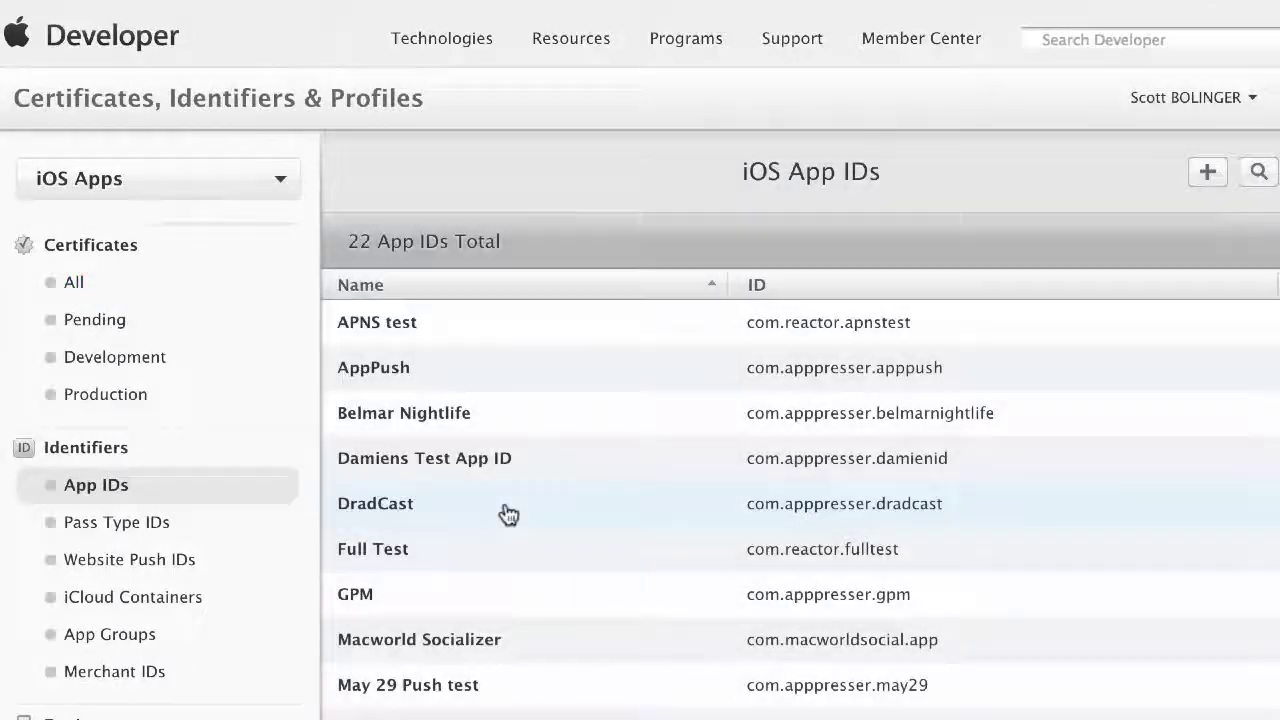
{"action": "scroll", "coordinate": [503, 514], "scroll_direction": "down", "scroll_amount": 1}
{"action": "scroll", "coordinate": [508, 514], "scroll_direction": "down", "scroll_amount": 10}
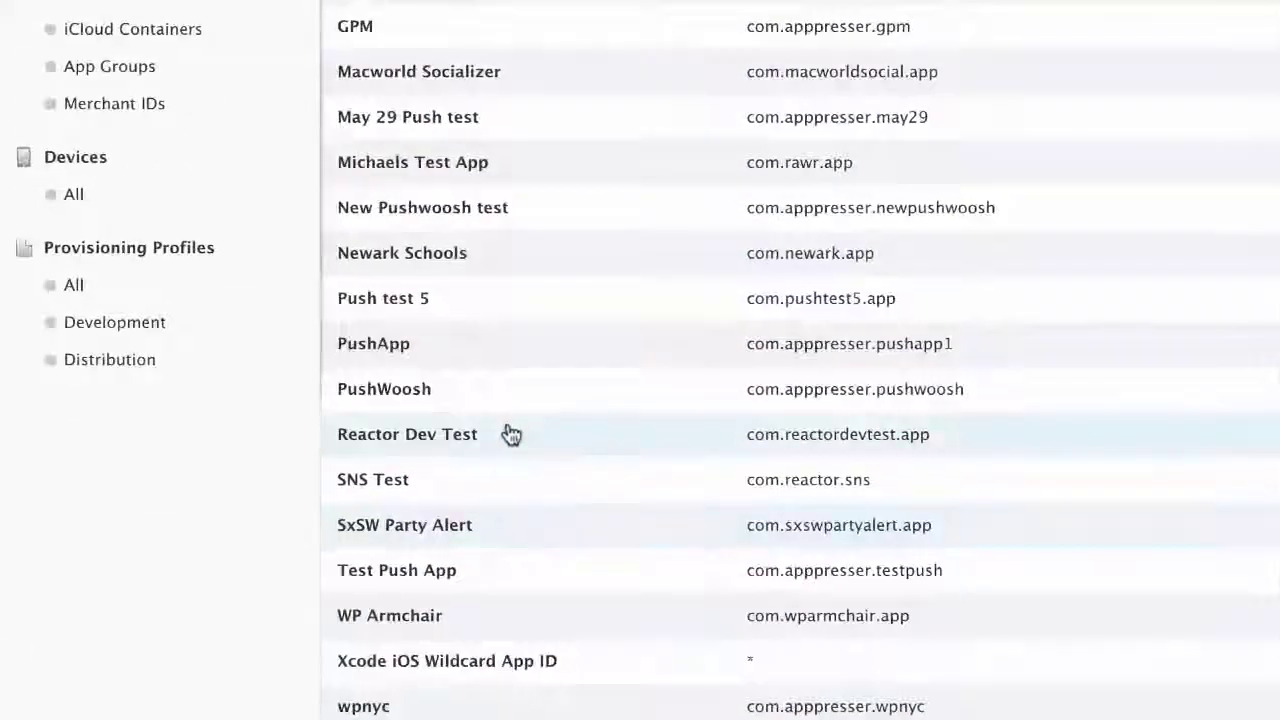
Step: Expand Reactor Dev Test and review its Application Services, including Push Notifications
{"action": "left_click", "coordinate": [510, 434]}
{"action": "scroll", "coordinate": [709, 440], "scroll_direction": "down", "scroll_amount": 10}
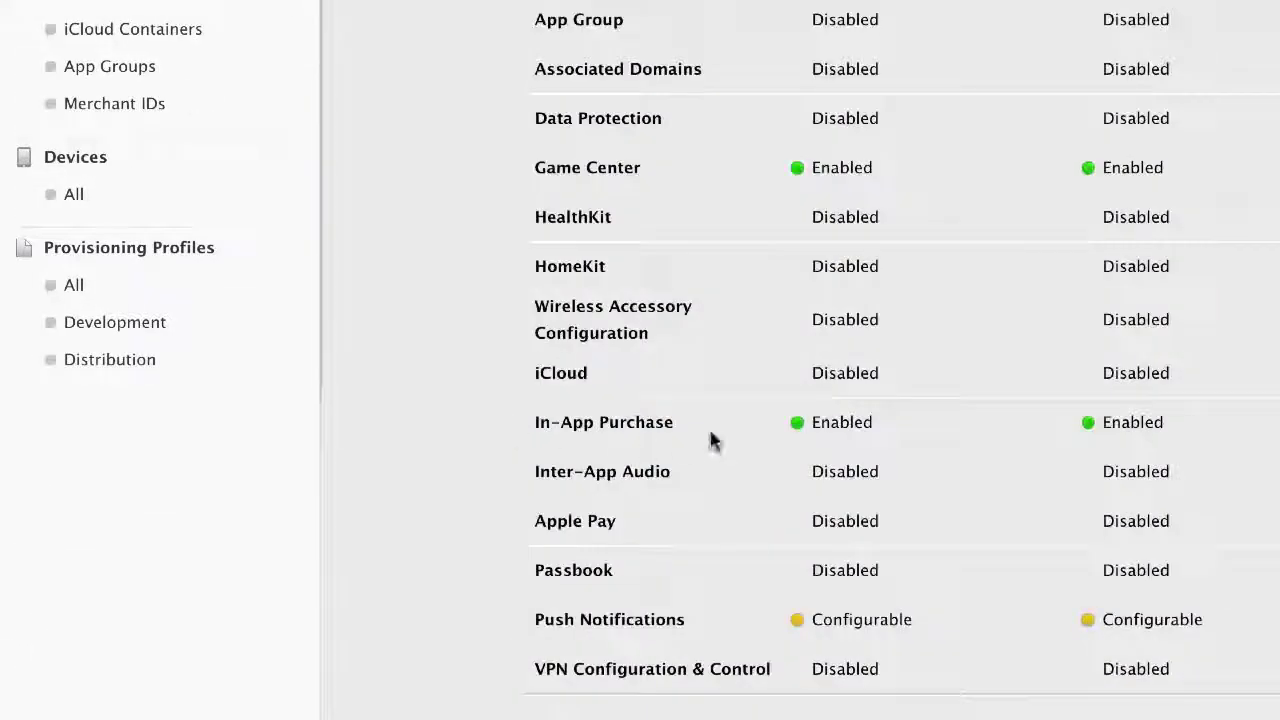
{"action": "scroll", "coordinate": [820, 408], "scroll_direction": "up", "scroll_amount": 7}
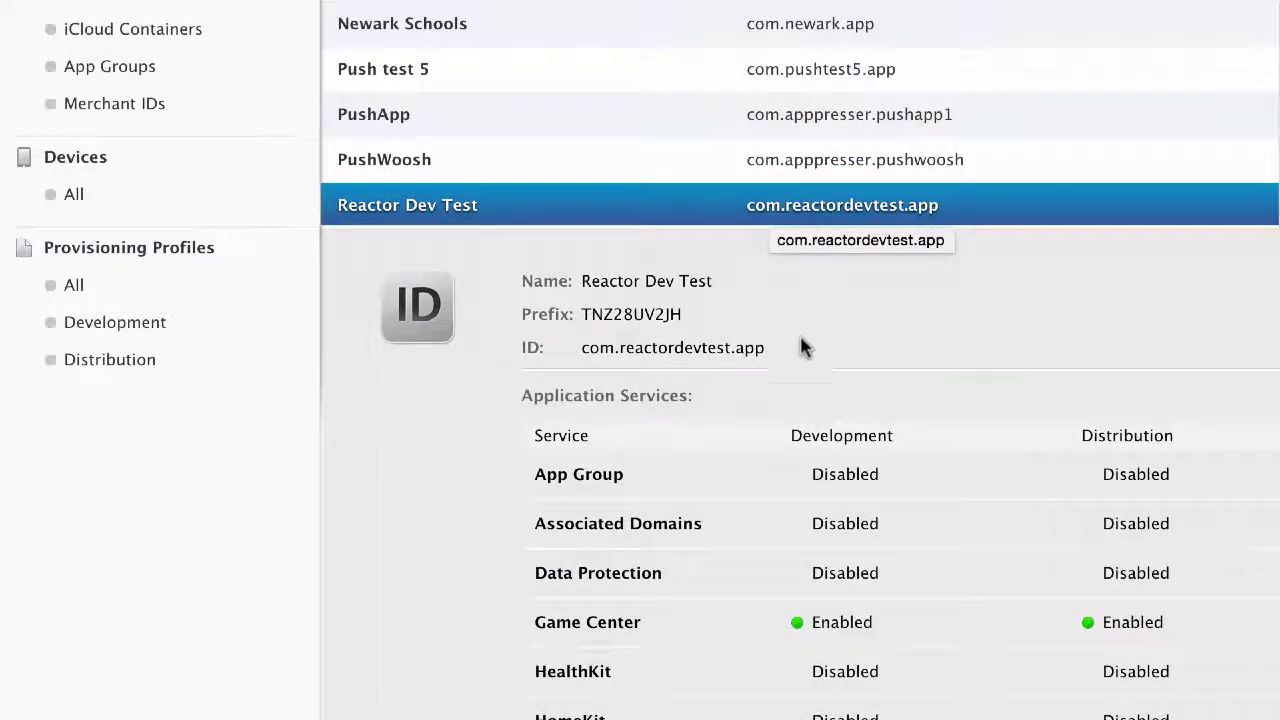
{"action": "scroll", "coordinate": [797, 358], "scroll_direction": "down", "scroll_amount": 3}
{"action": "scroll", "coordinate": [797, 355], "scroll_direction": "down", "scroll_amount": 2}
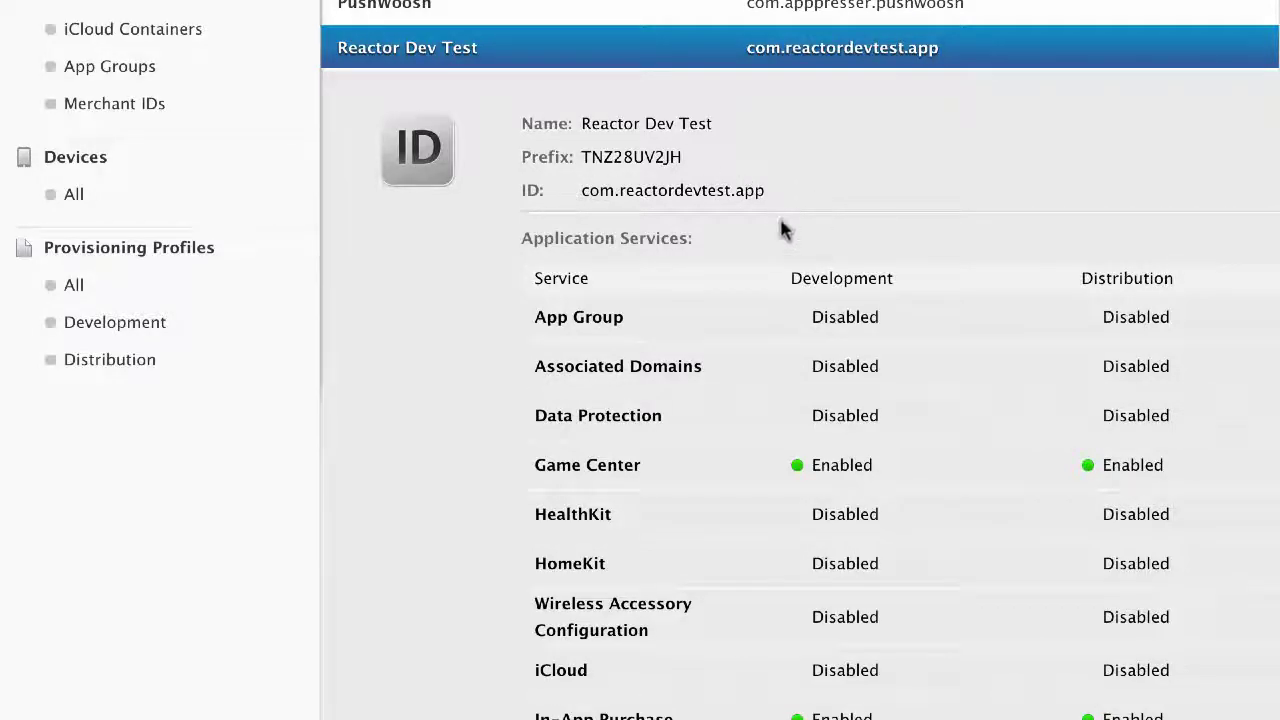
{"action": "scroll", "coordinate": [746, 254], "scroll_direction": "down", "scroll_amount": 8}
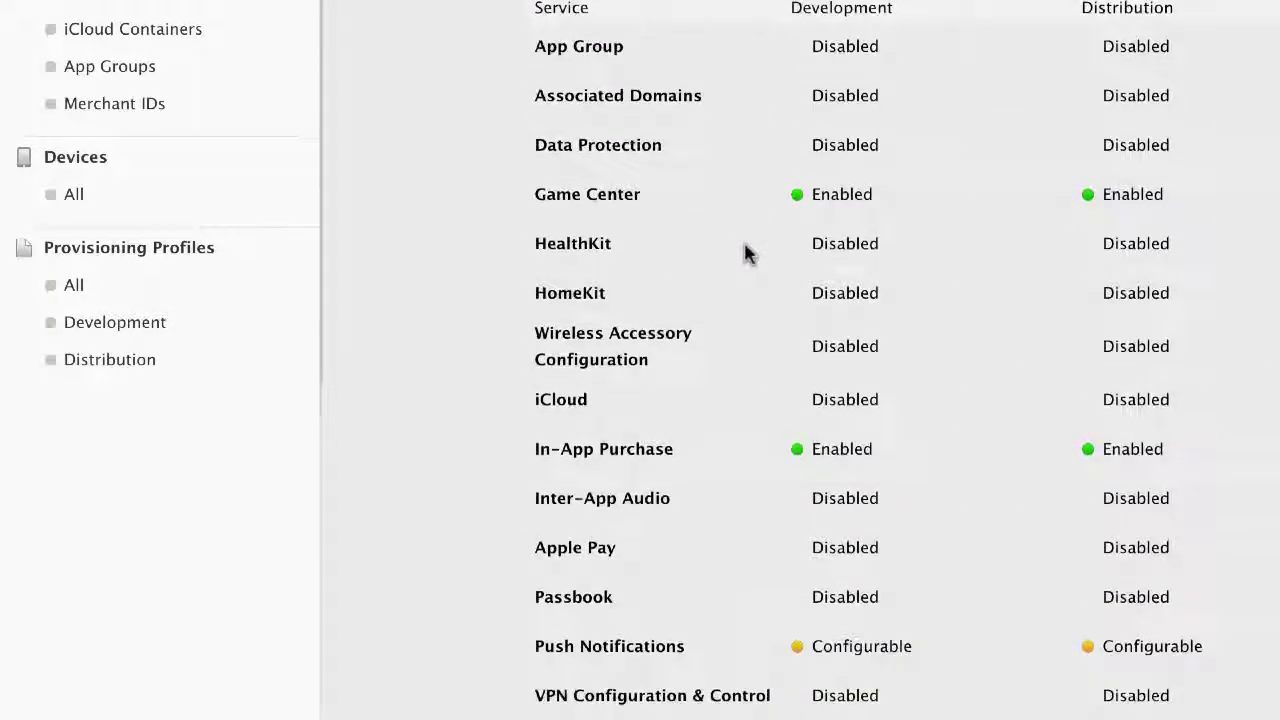
{"action": "scroll", "coordinate": [746, 254], "scroll_direction": "down", "scroll_amount": 4}
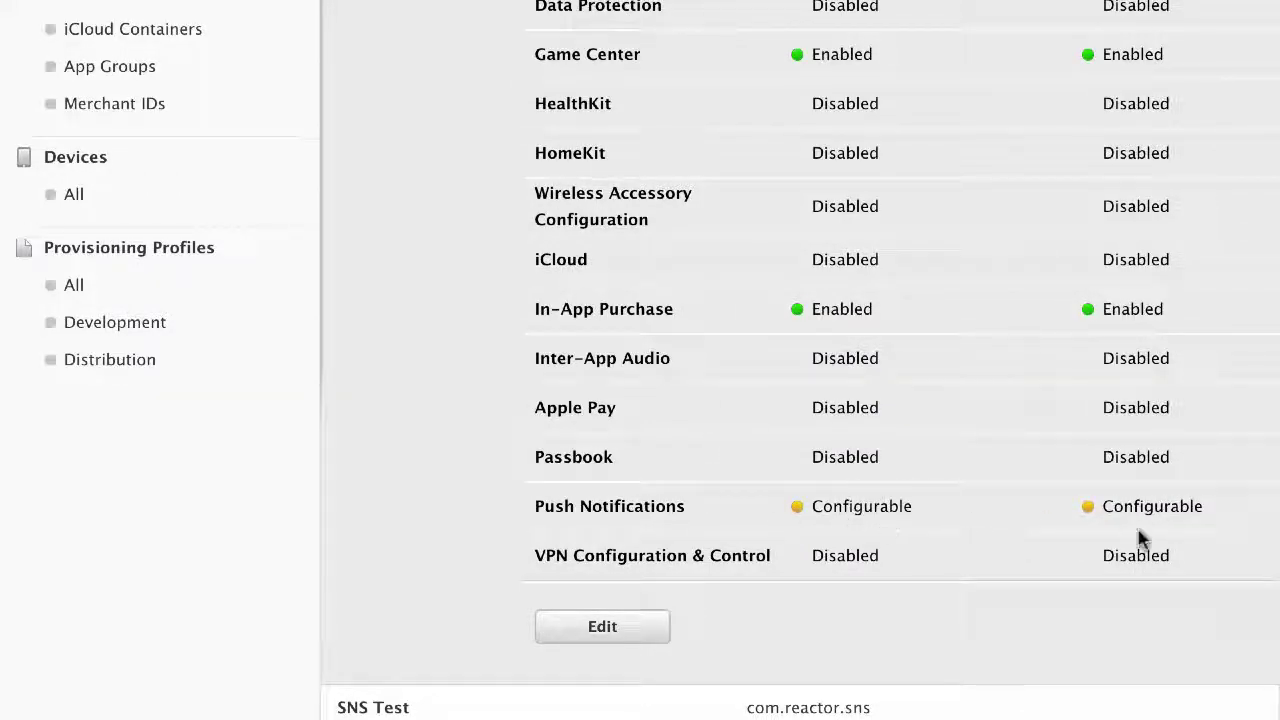
Step: Open the Reactor Dev Test App ID's services for editing and scroll through them
{"action": "left_click", "coordinate": [611, 628]}
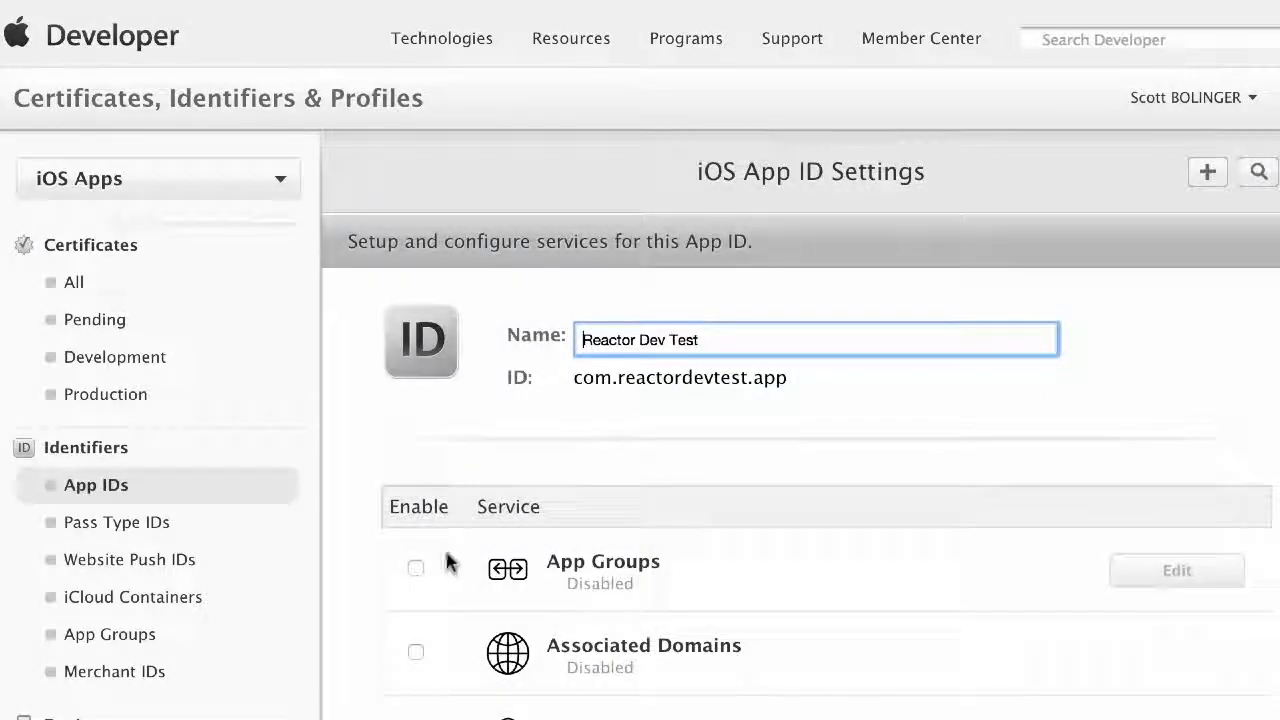
{"action": "scroll", "coordinate": [425, 452], "scroll_direction": "down", "scroll_amount": 15}
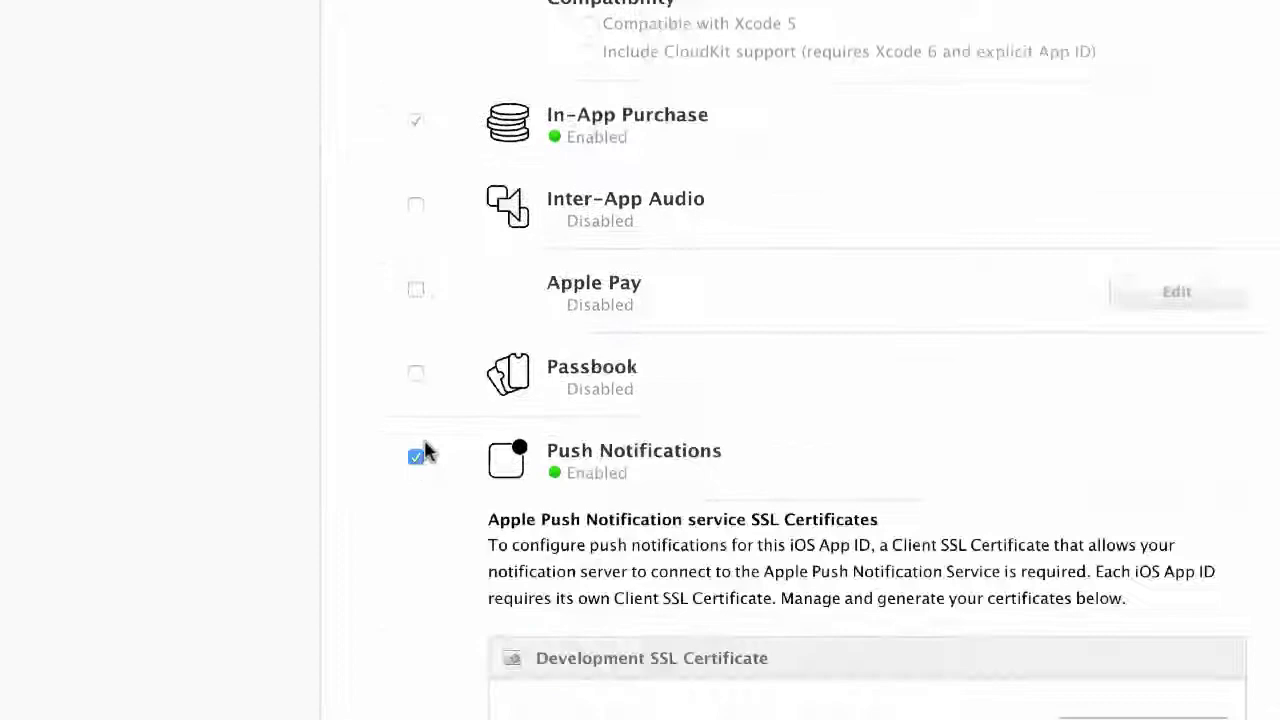
{"action": "scroll", "coordinate": [425, 452], "scroll_direction": "down", "scroll_amount": 3}
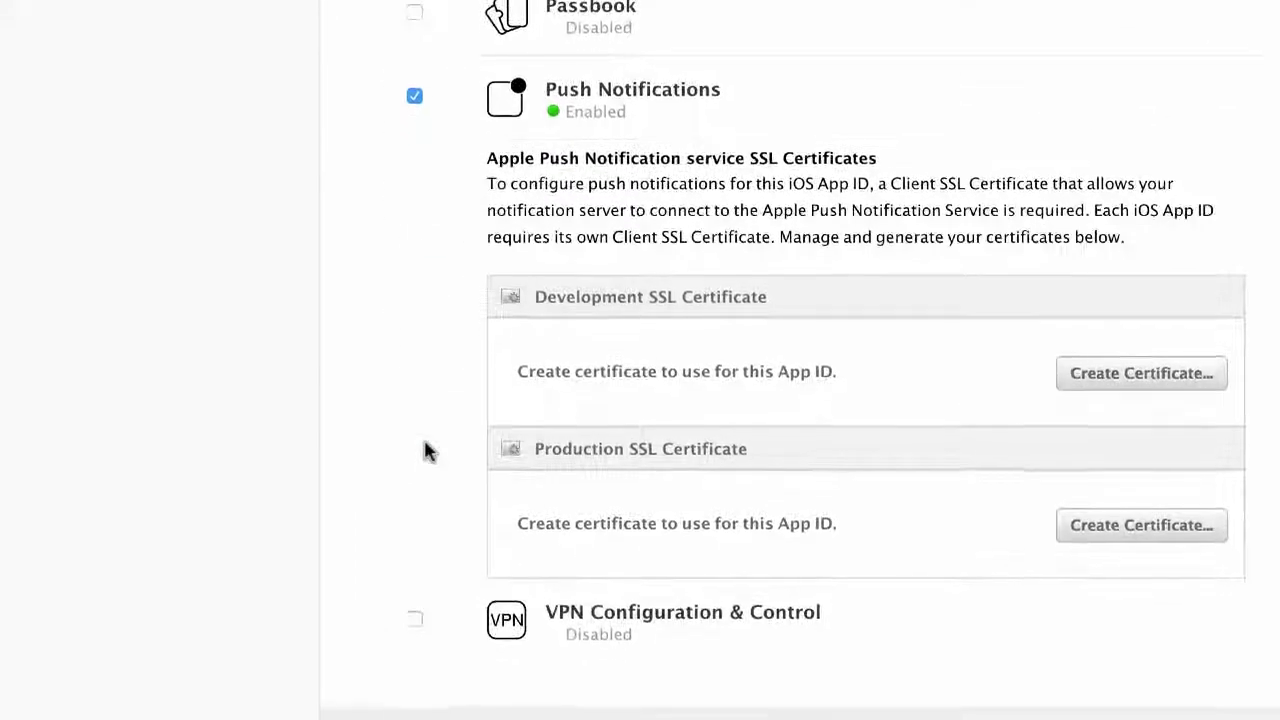
{"action": "scroll", "coordinate": [425, 452], "scroll_direction": "down", "scroll_amount": 1}
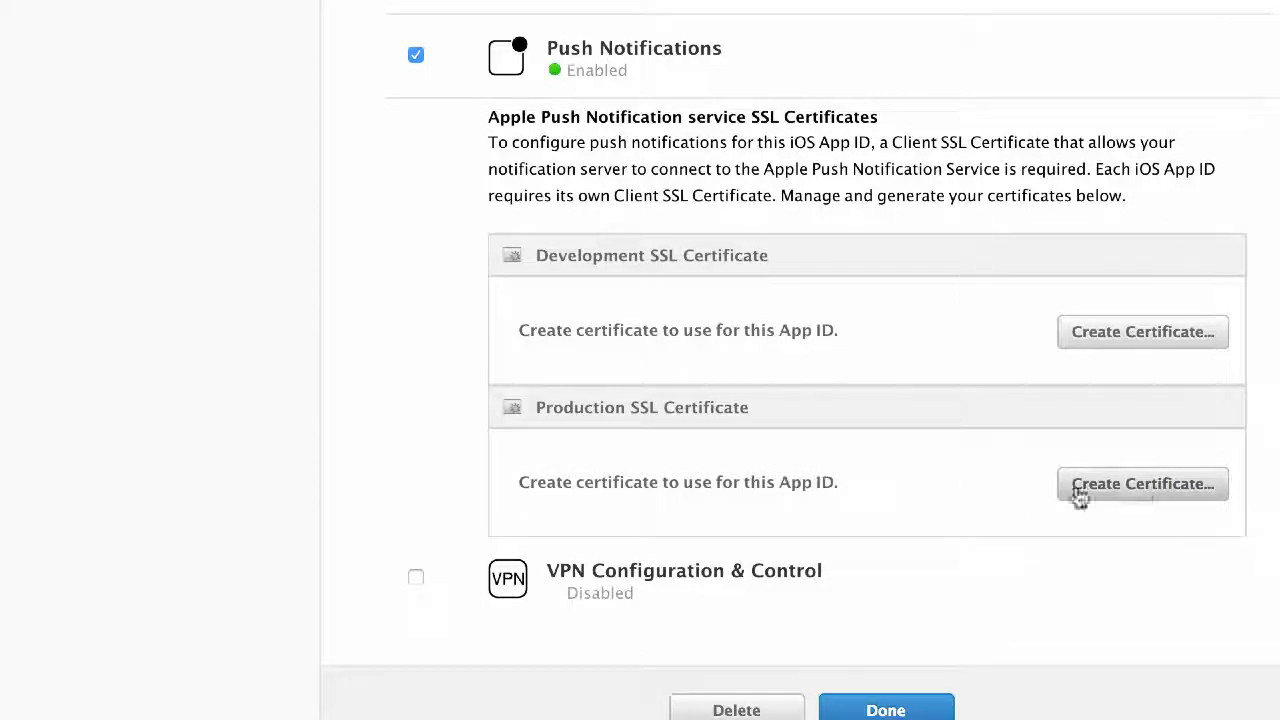
Step: Start a Production iOS certificate and read the About Creating a CSR instructions
{"action": "left_click", "coordinate": [1137, 484]}
{"action": "scroll", "coordinate": [728, 468], "scroll_direction": "down", "scroll_amount": 3}
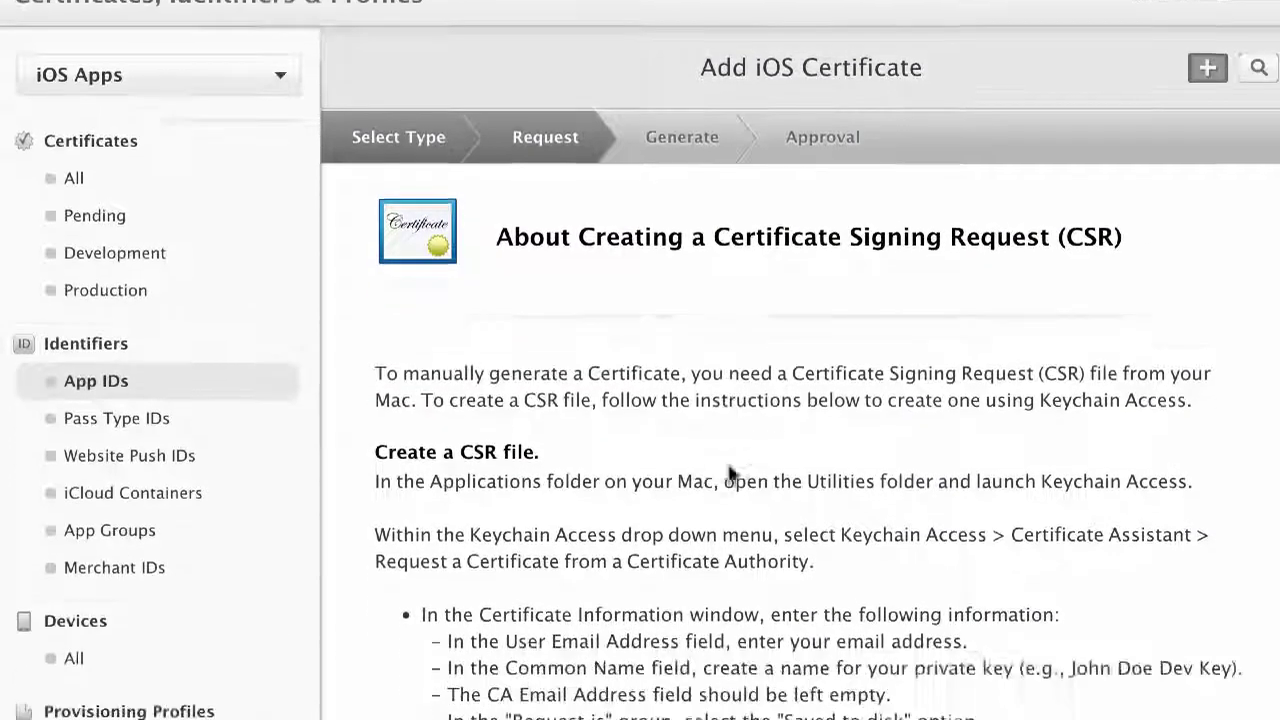
{"action": "scroll", "coordinate": [728, 470], "scroll_direction": "down", "scroll_amount": 4}
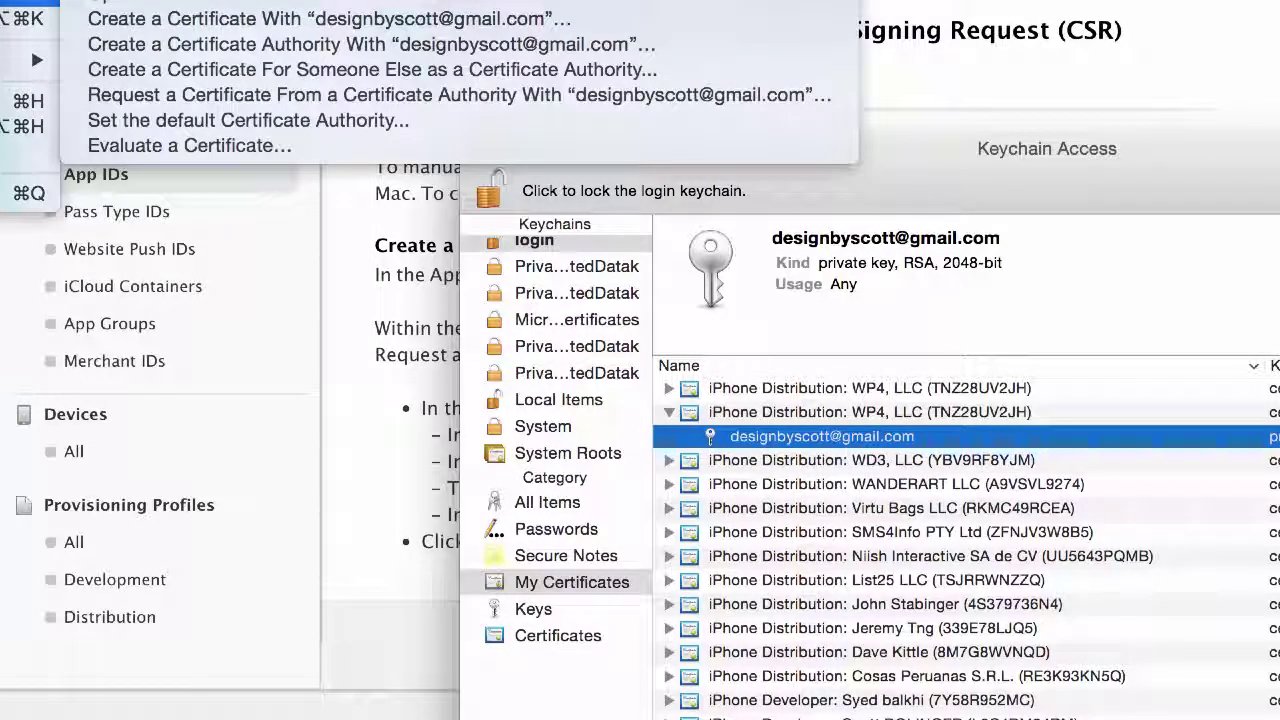
{"action": "left_click", "coordinate": [205, 97]}
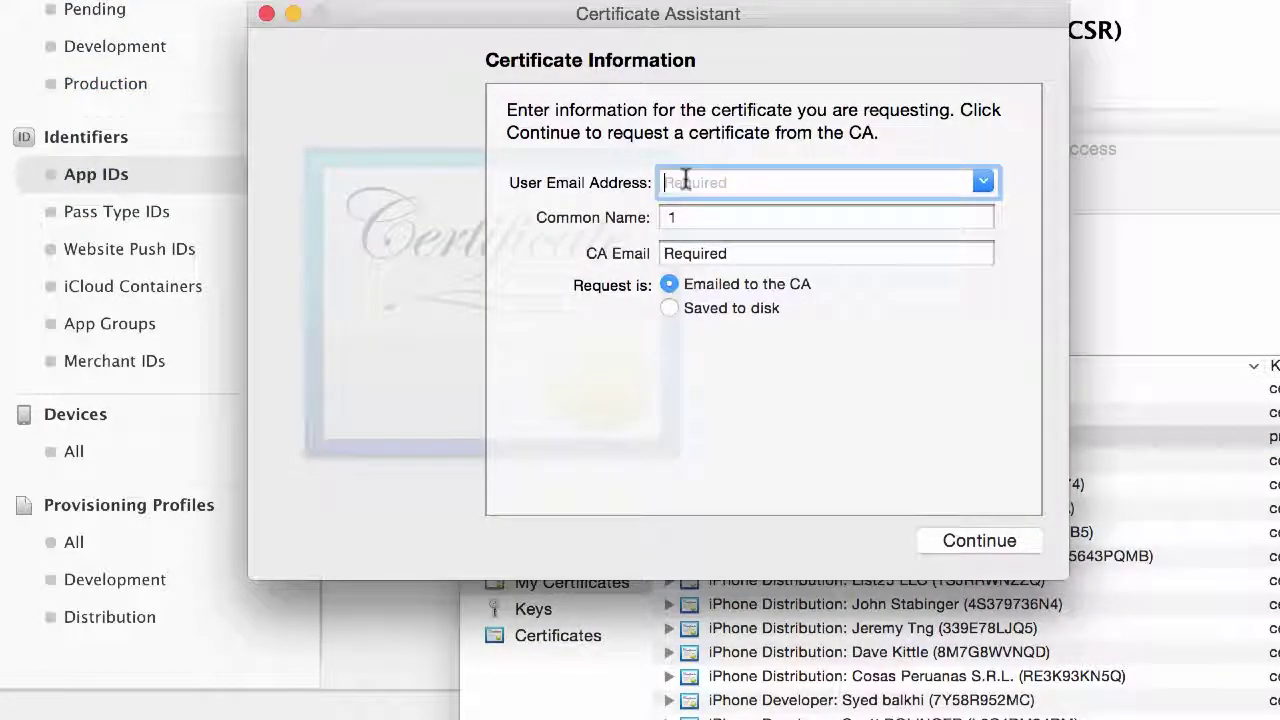
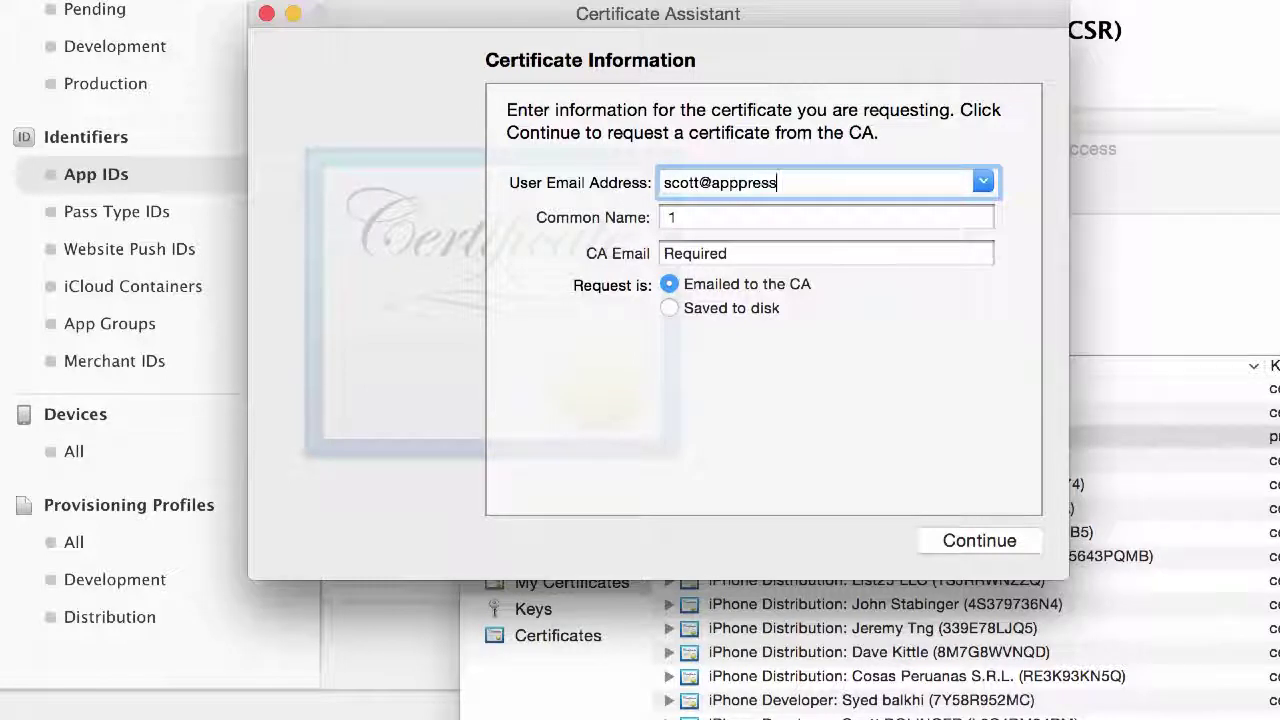
{"action": "key", "text": "Tab"}
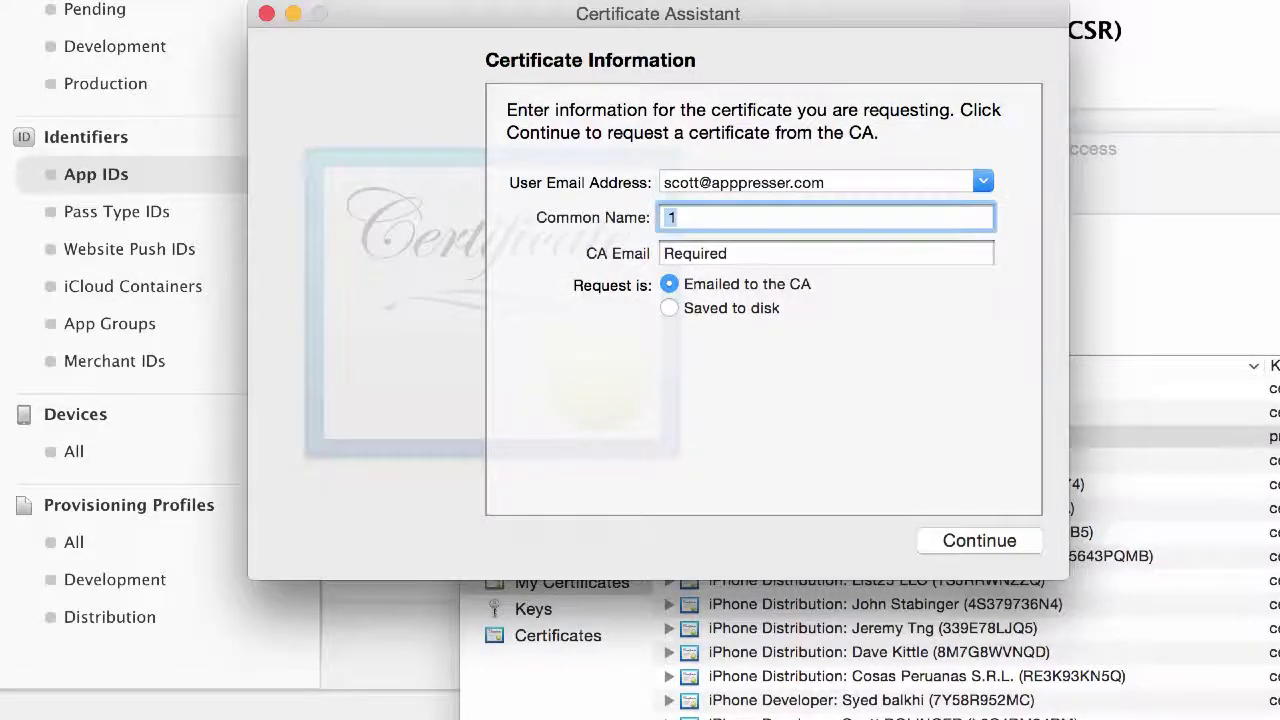
{"action": "key", "text": "BackSpace"}
{"action": "key", "text": "Tab"}
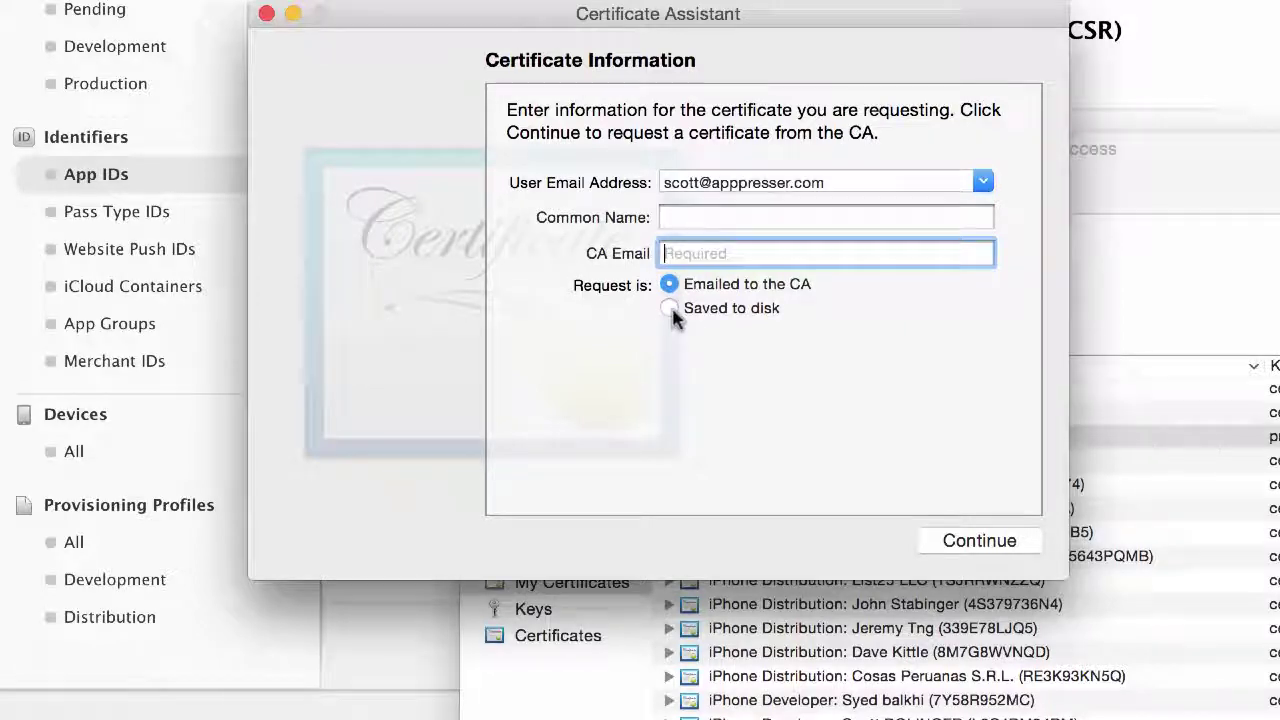
{"action": "left_click", "coordinate": [670, 309]}
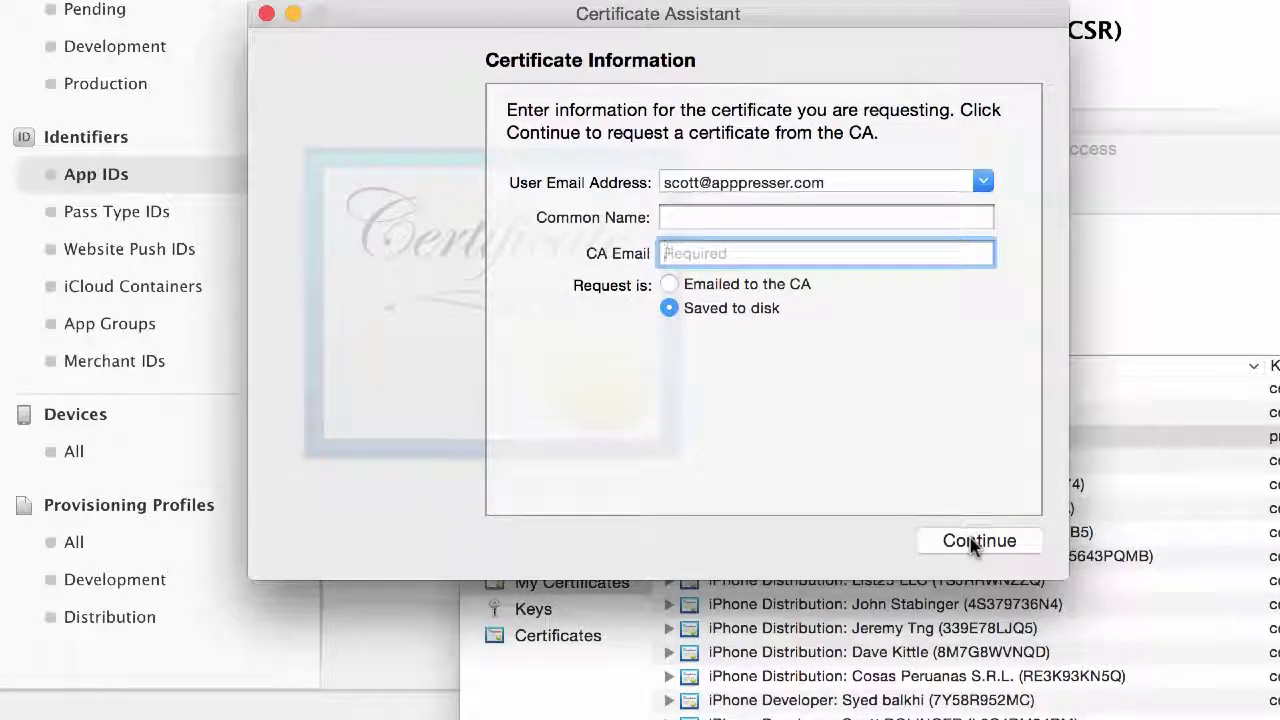
{"action": "left_click", "coordinate": [266, 14]}
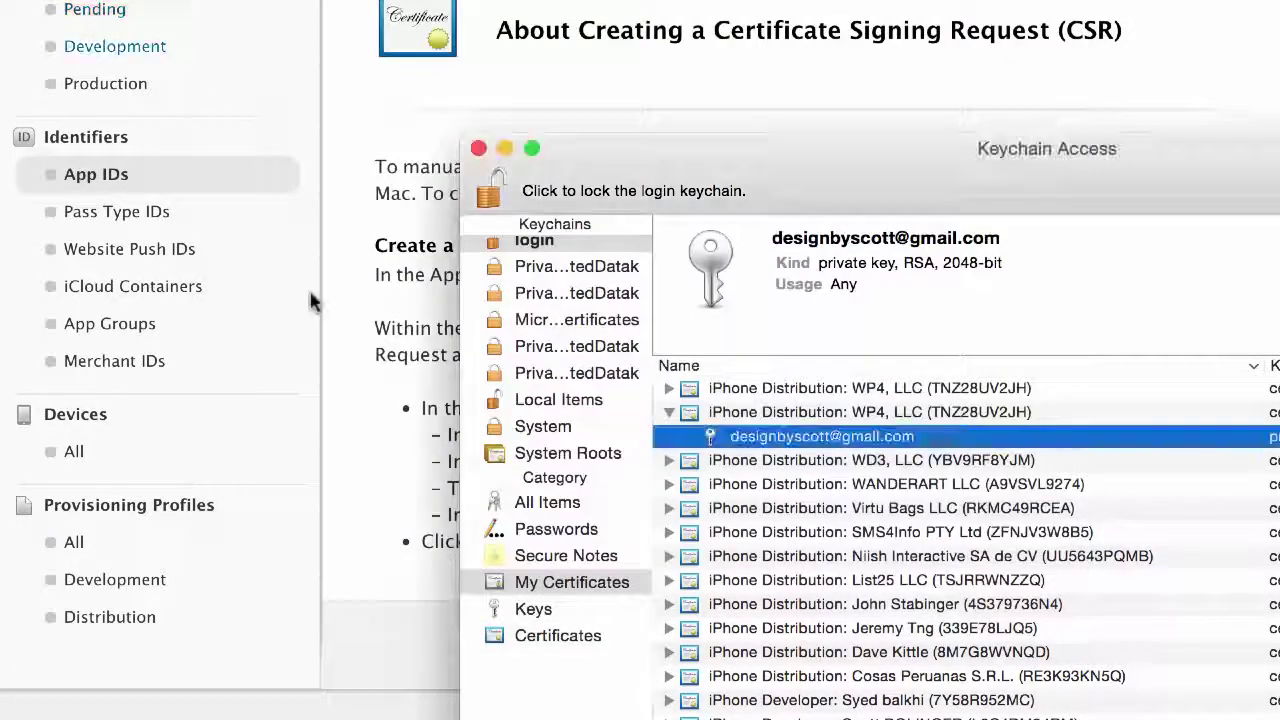
{"action": "left_click", "coordinate": [366, 362]}
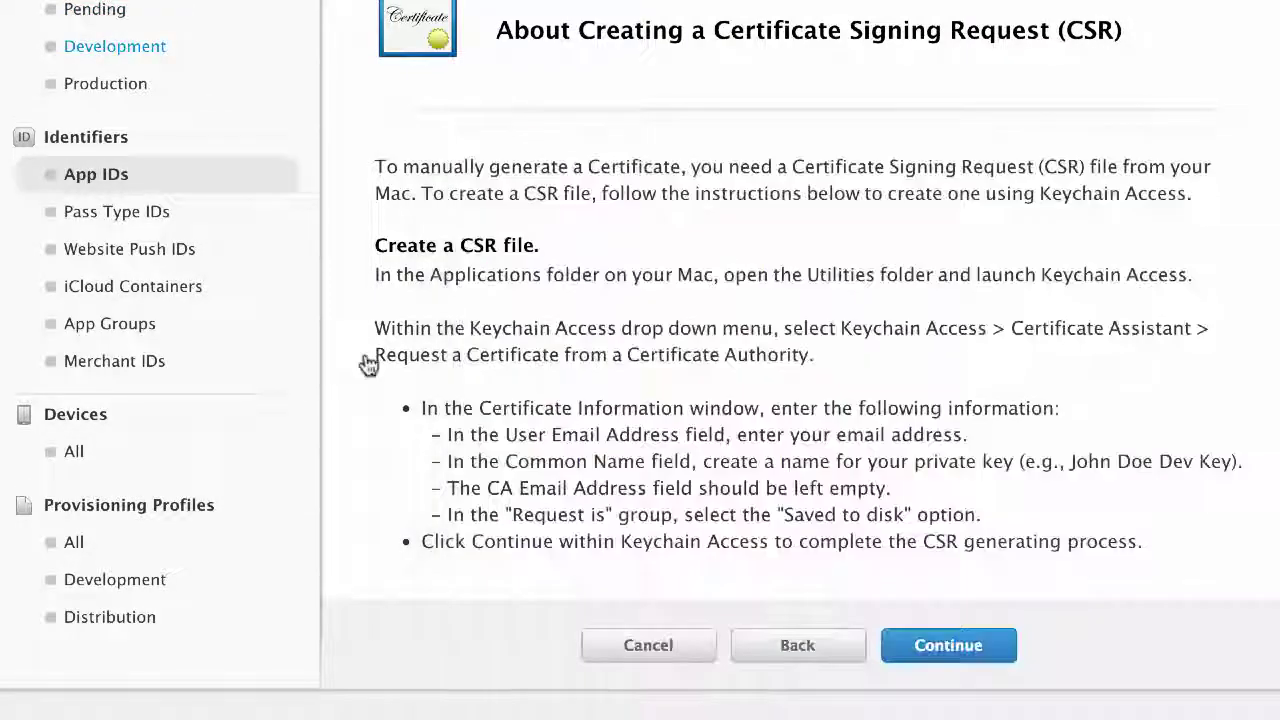
Step: Upload scott-csr-august.certSigningRequest and generate the APNs Production push certificate for com.reactordevtest.app
{"action": "left_click", "coordinate": [942, 652]}
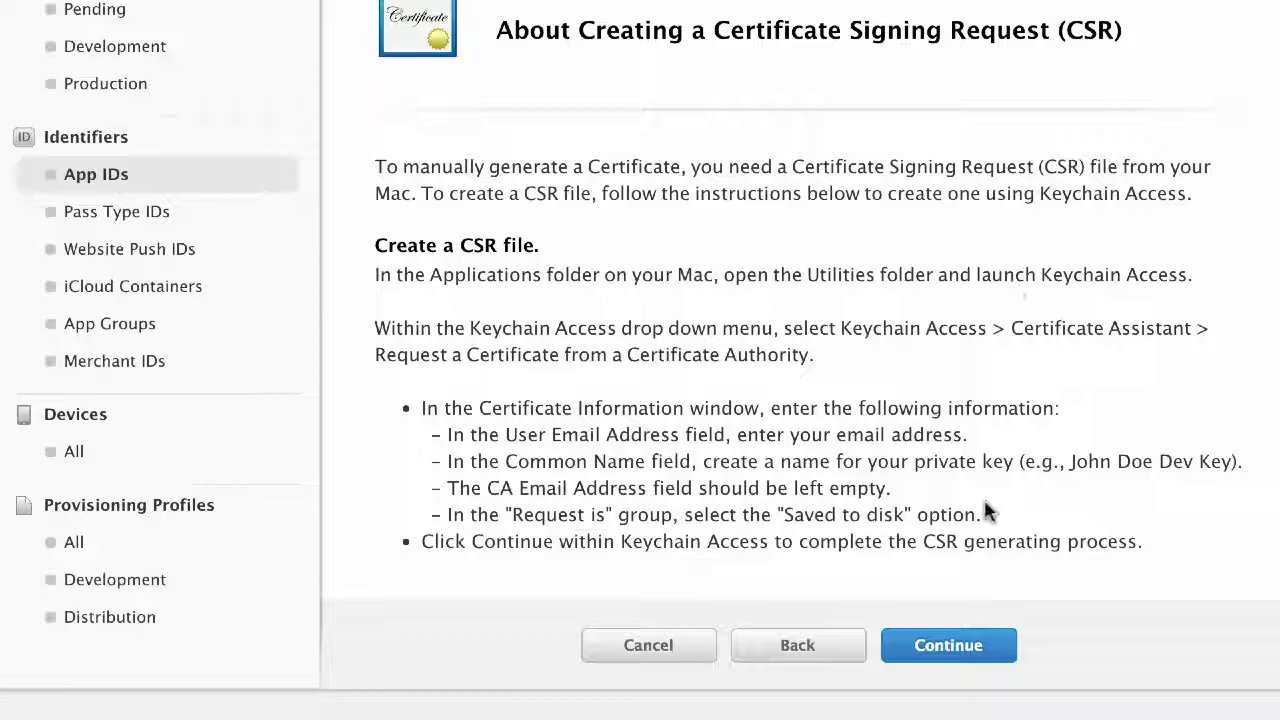
{"action": "left_click", "coordinate": [955, 668]}
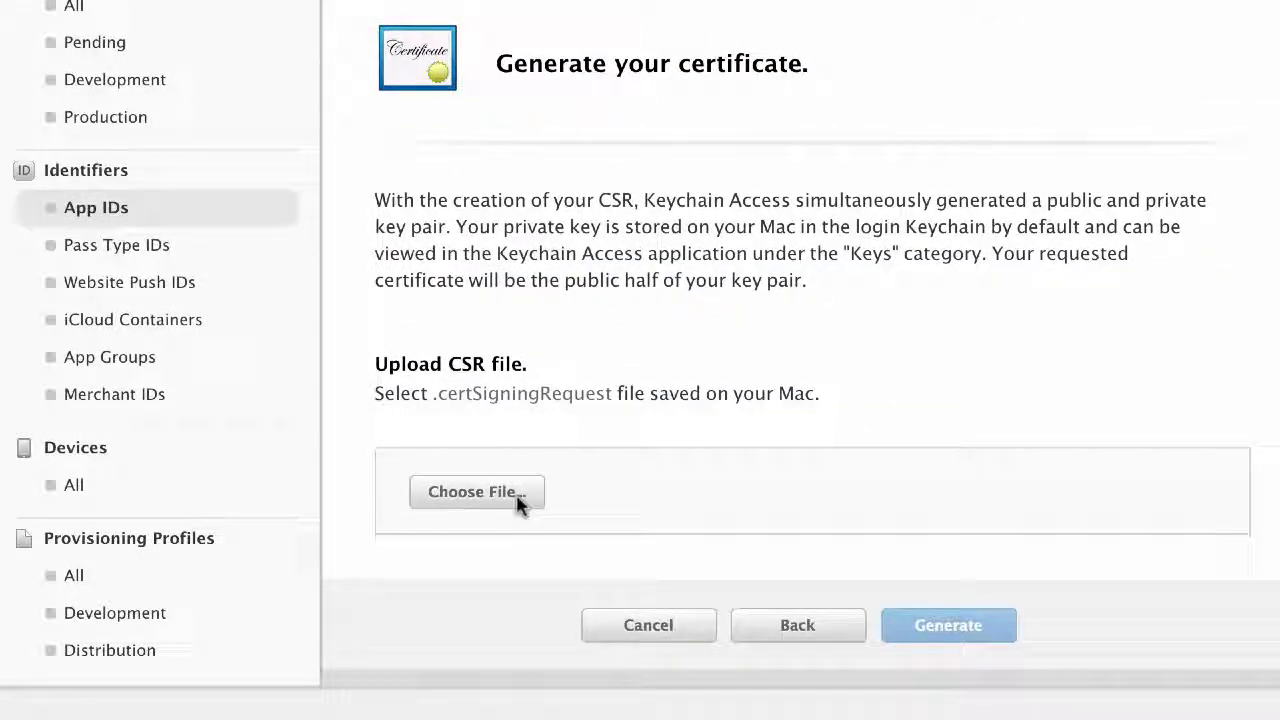
{"action": "left_click", "coordinate": [477, 491]}
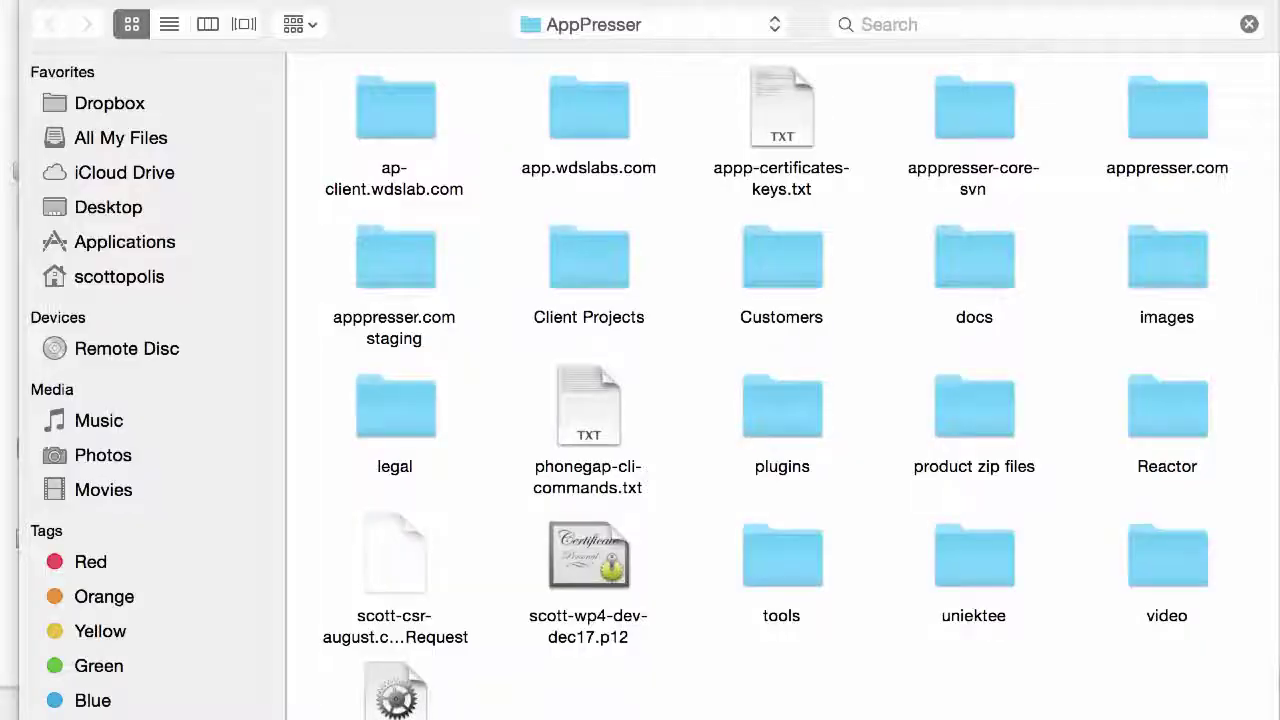
{"action": "left_click", "coordinate": [390, 555]}
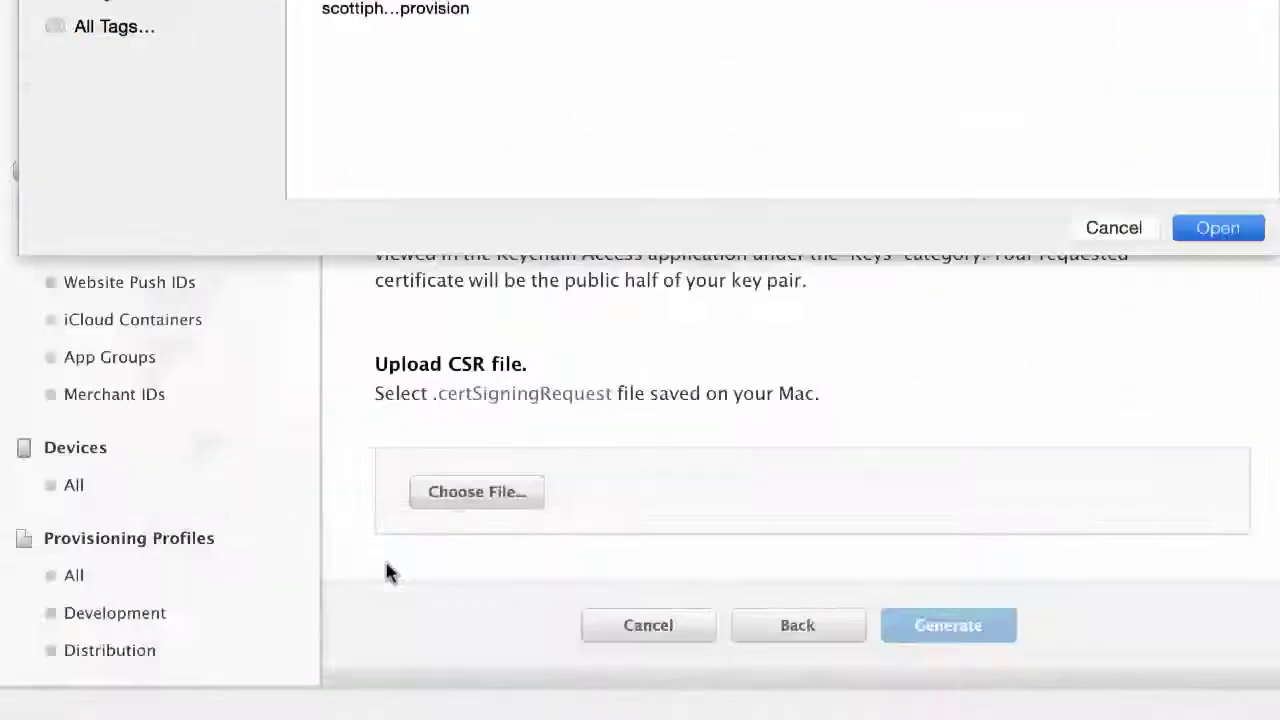
{"action": "key", "text": "Return"}
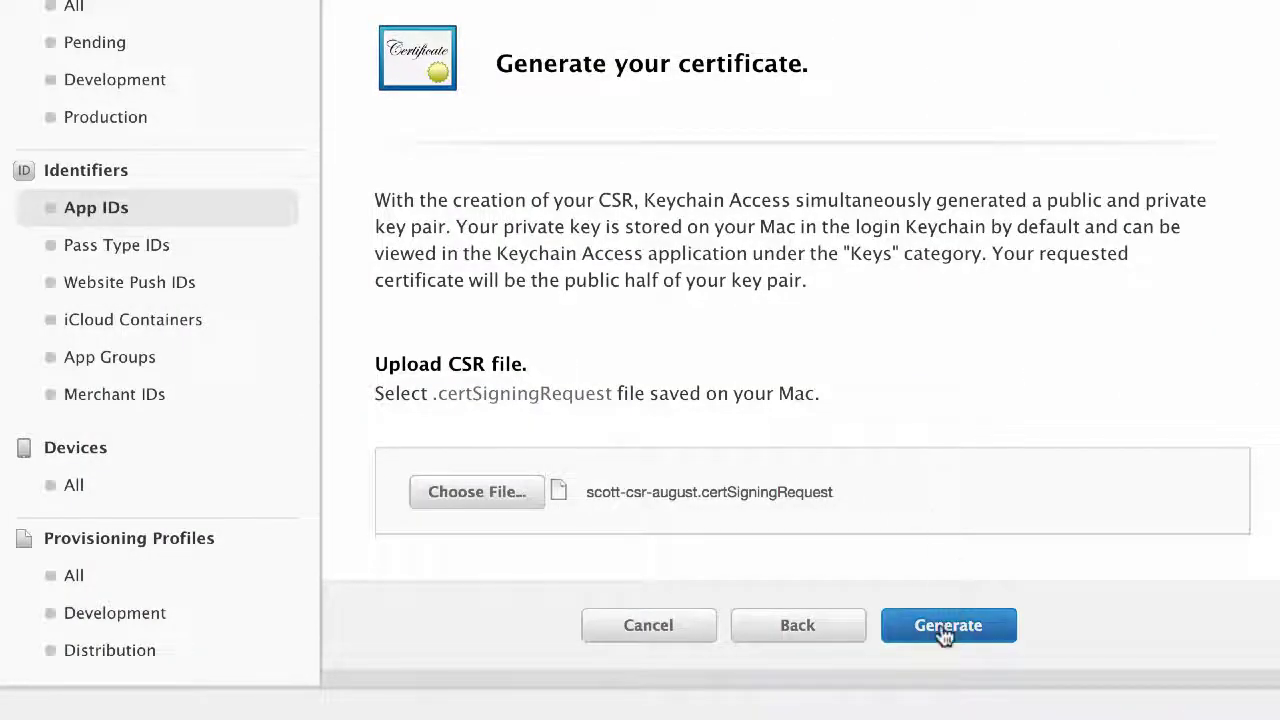
{"action": "left_click", "coordinate": [940, 636]}
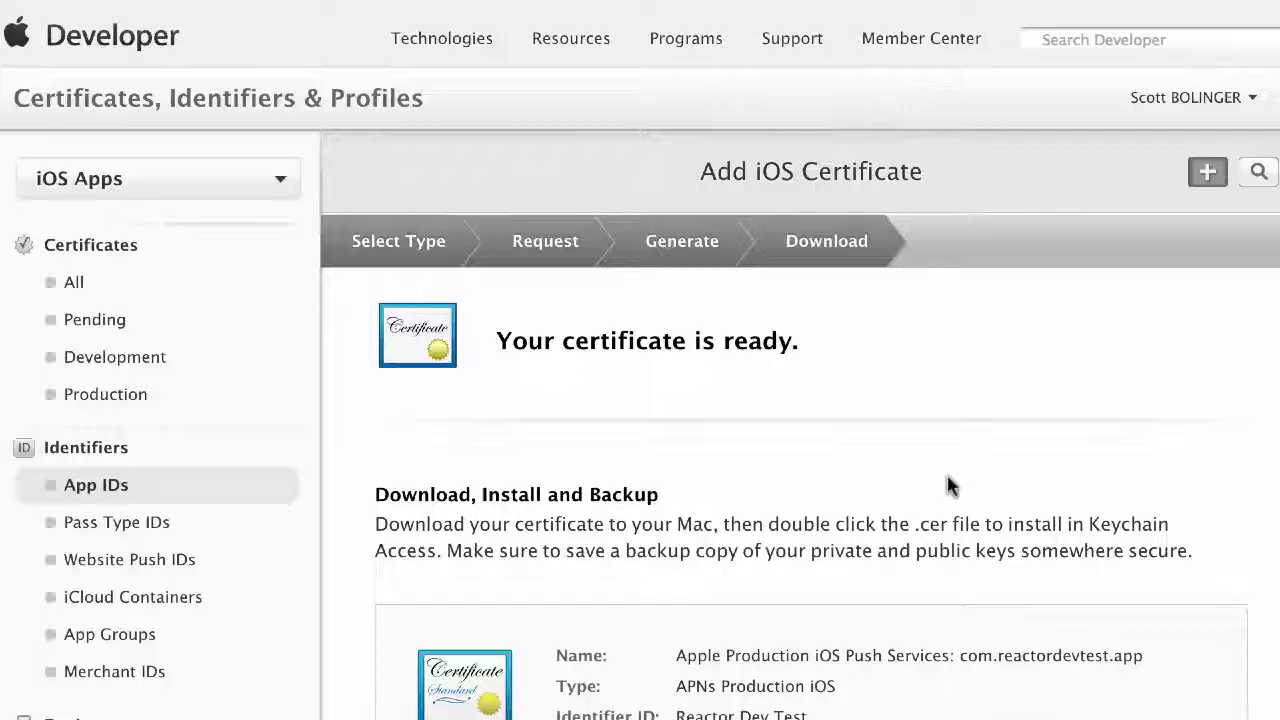
Step: Download the certificate into a new untitled folder in reactordev-certificates as aps_production-ssl-pushcert
{"action": "scroll", "coordinate": [900, 510], "scroll_direction": "down", "scroll_amount": 1}
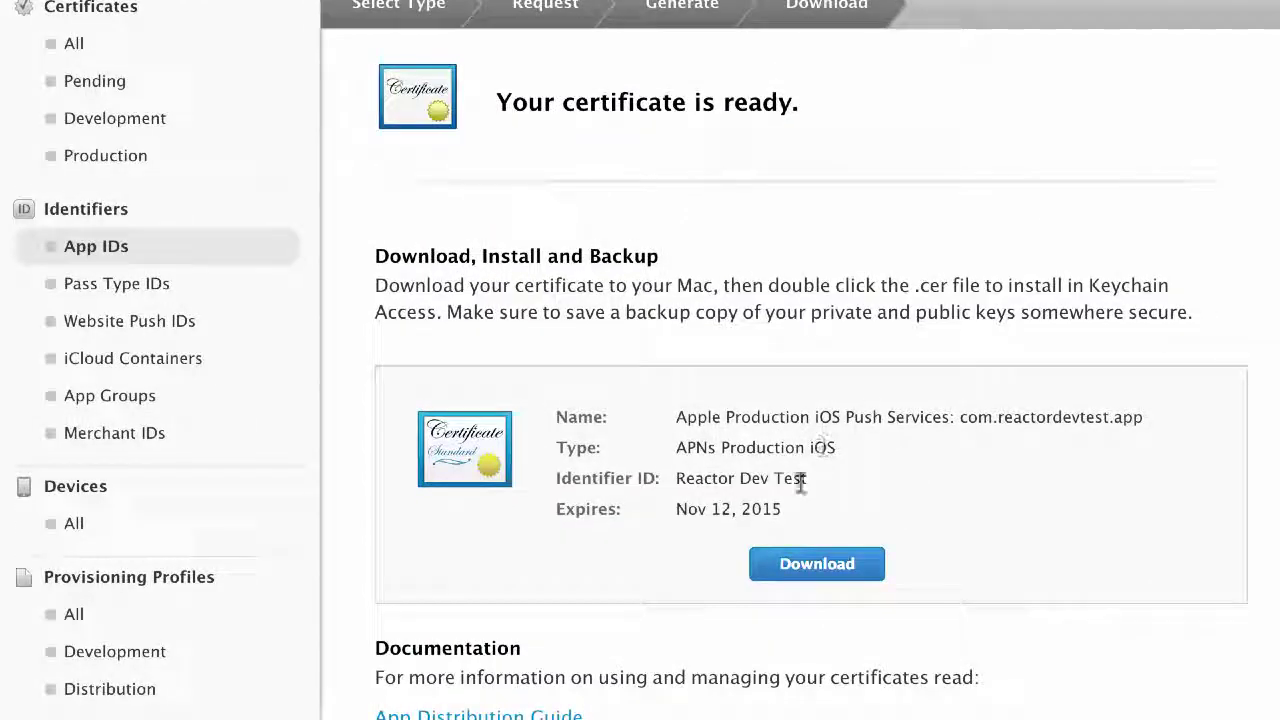
{"action": "scroll", "coordinate": [740, 527], "scroll_direction": "down", "scroll_amount": 2}
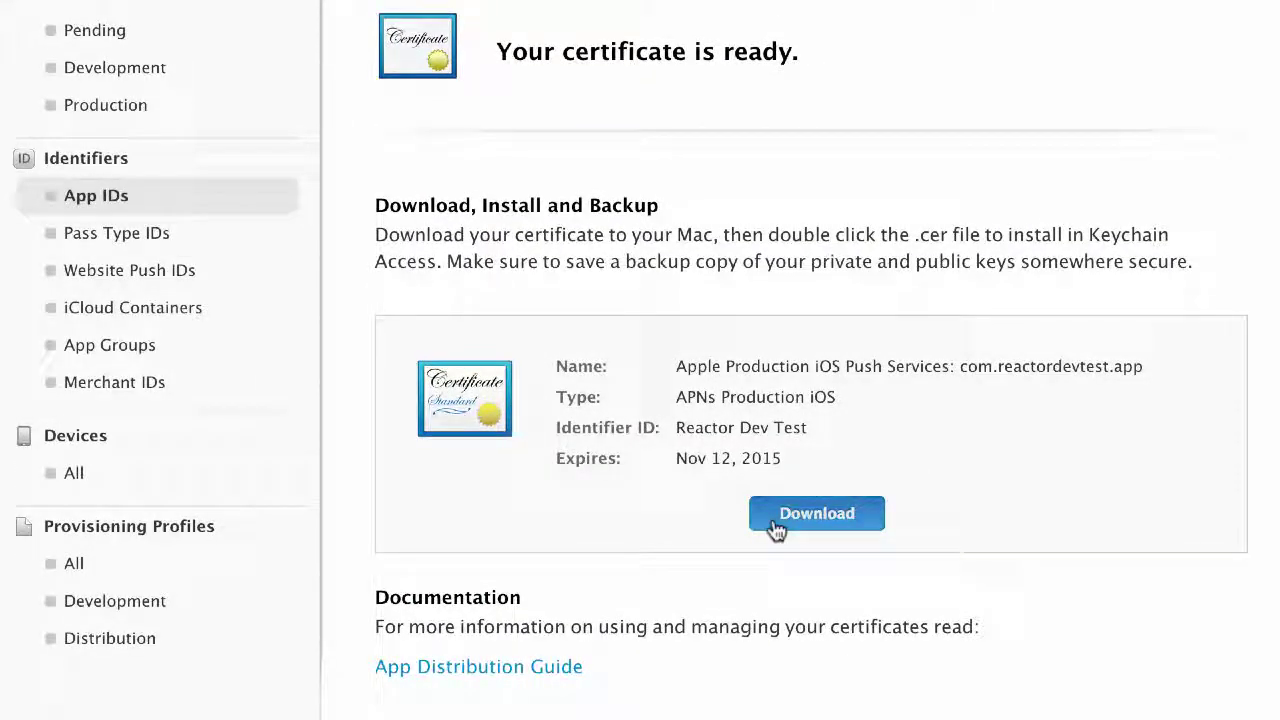
{"action": "left_click", "coordinate": [776, 529]}
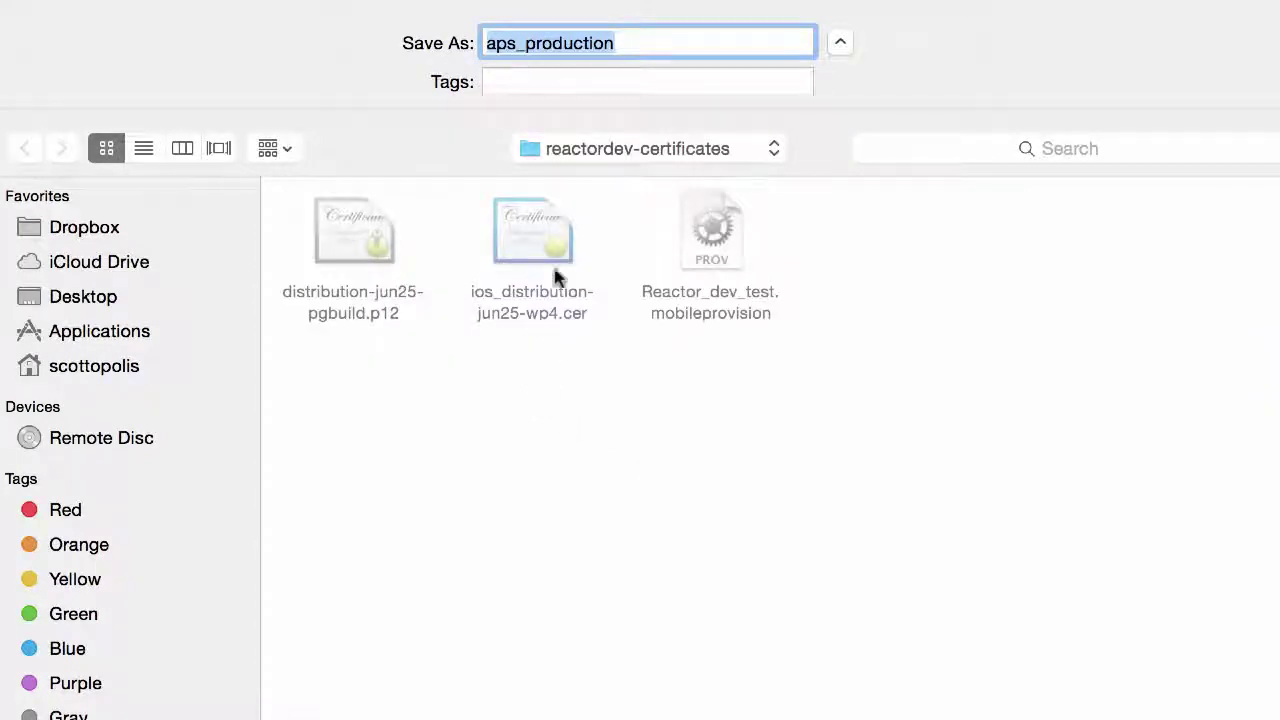
{"action": "right_click", "coordinate": [668, 474]}
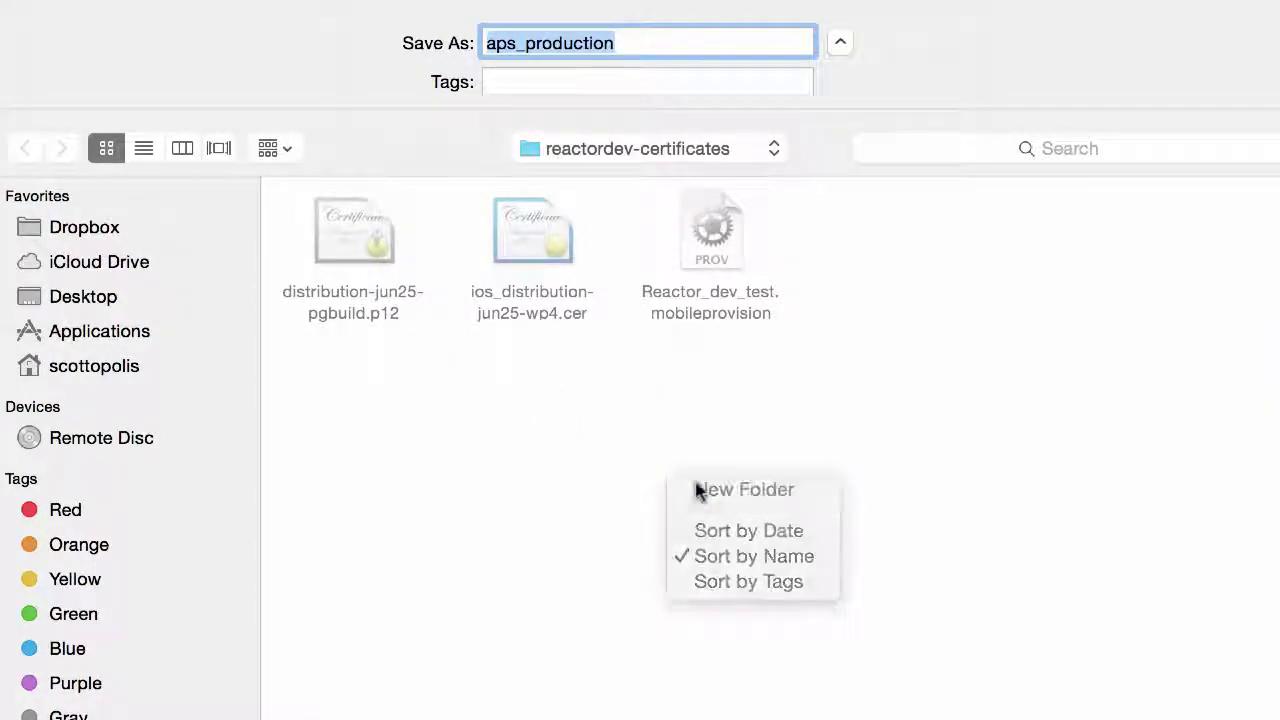
{"action": "left_click", "coordinate": [698, 490]}
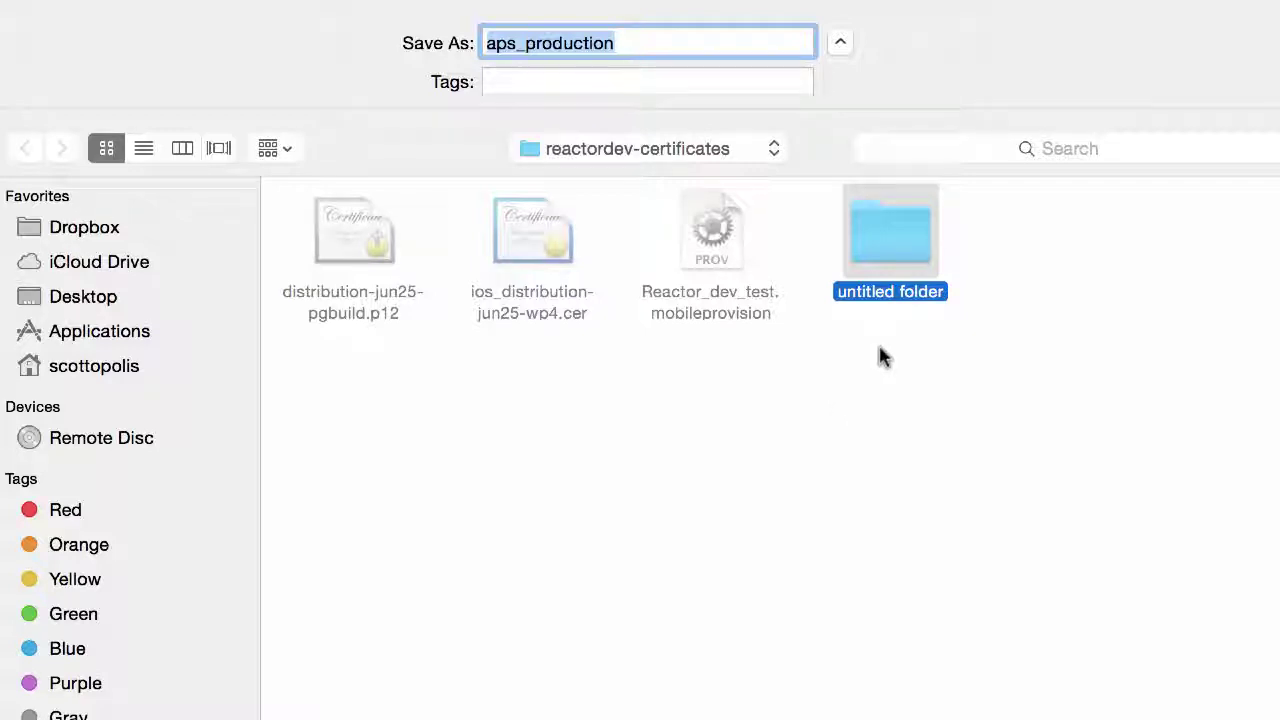
{"action": "double_click", "coordinate": [914, 236]}
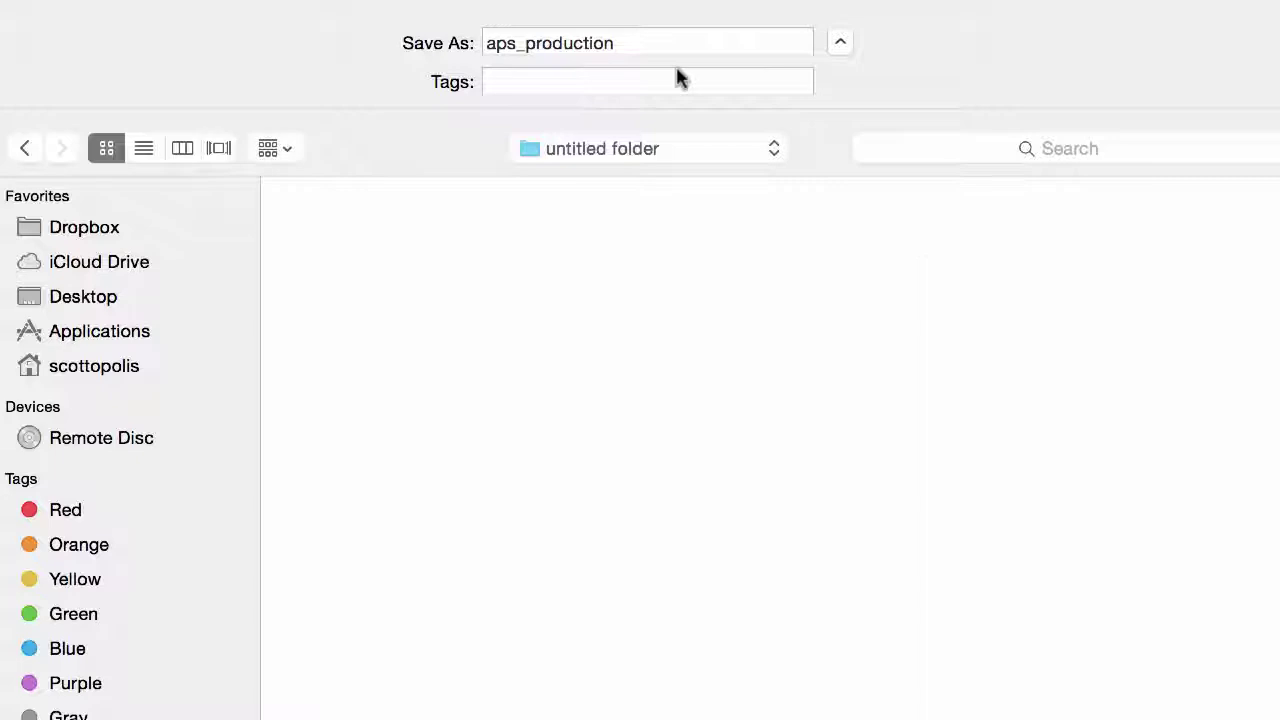
{"action": "left_click", "coordinate": [616, 43]}
{"action": "type", "text": "-"}
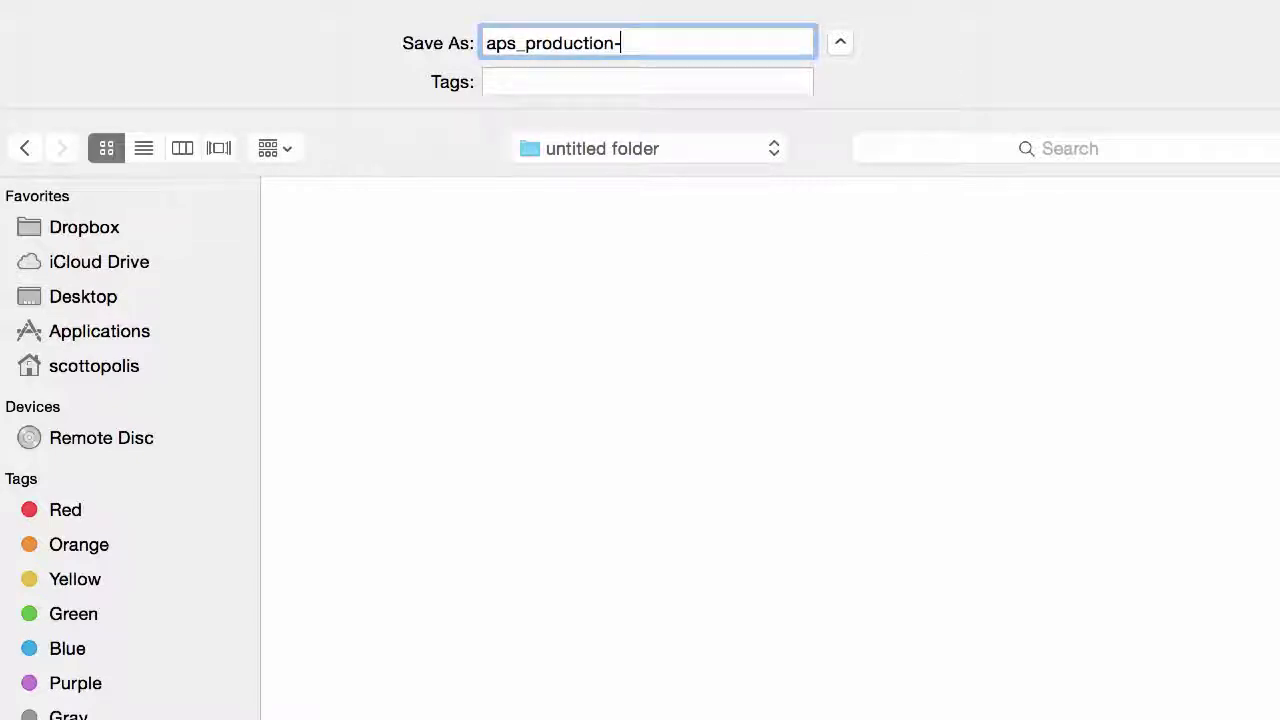
{"action": "type", "text": "ssl-pushcert"}
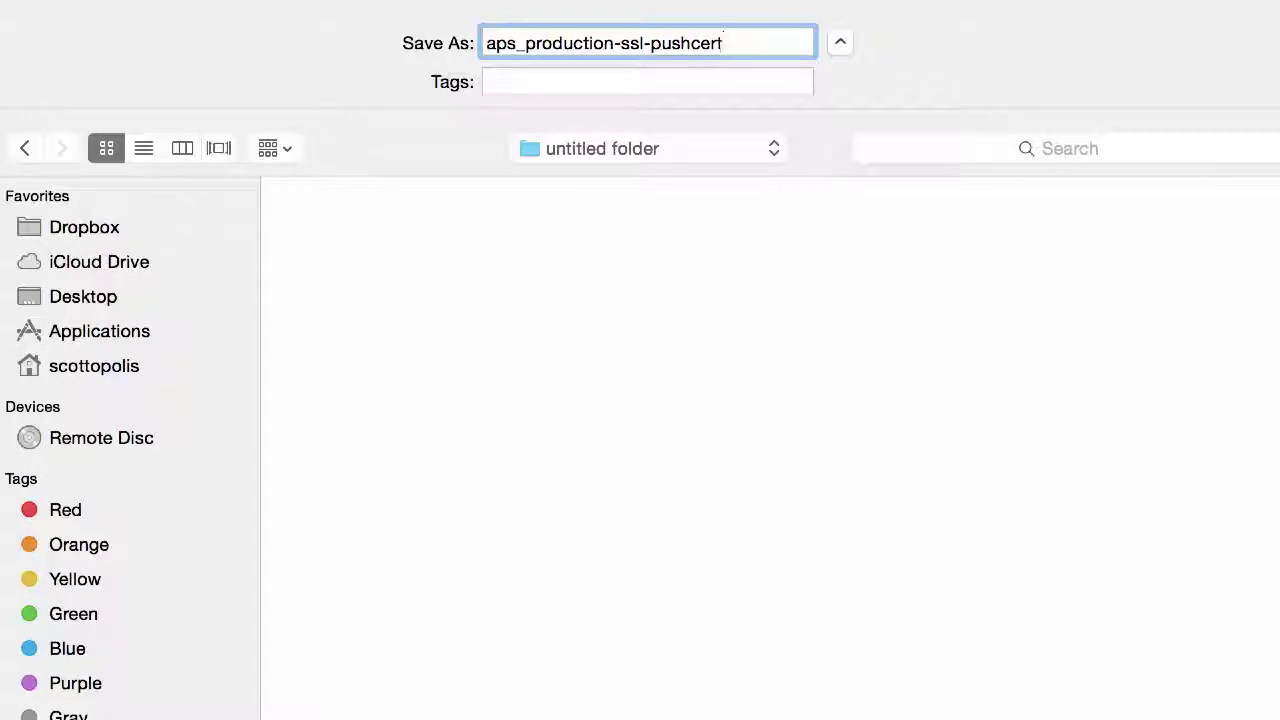
{"action": "key", "text": "Return"}
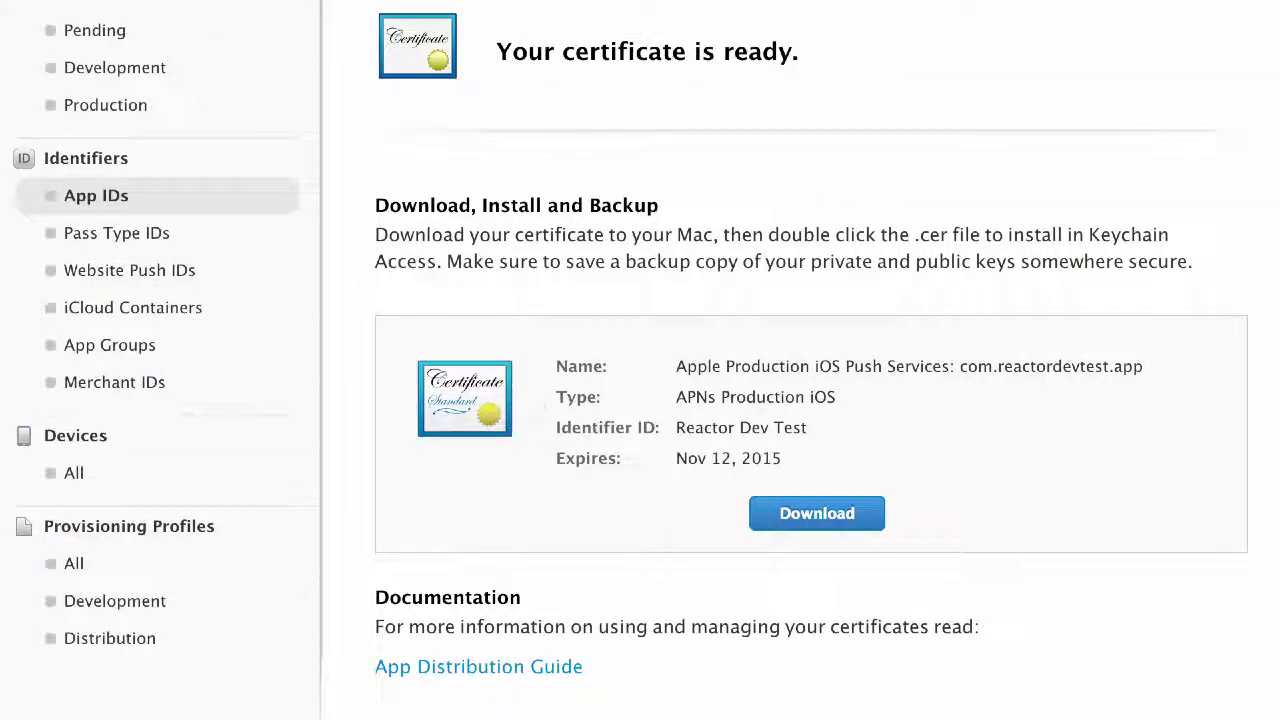
Step: Rename the untitled folder to 'ssl cert' and open aps_production-ssl-pushcert.cer into Keychain Access
{"action": "key", "text": "super+Tab"}
{"action": "left_click", "coordinate": [760, 660]}
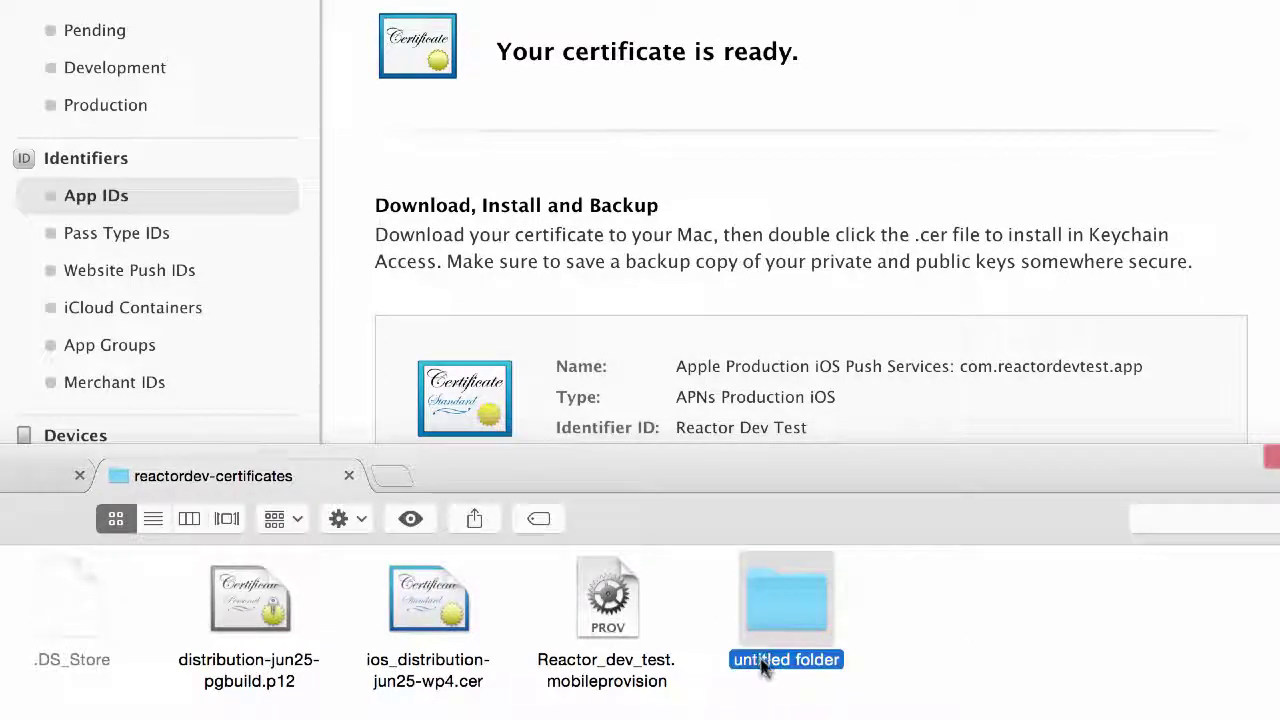
{"action": "key", "text": "Return"}
{"action": "type", "text": "ssl cert"}
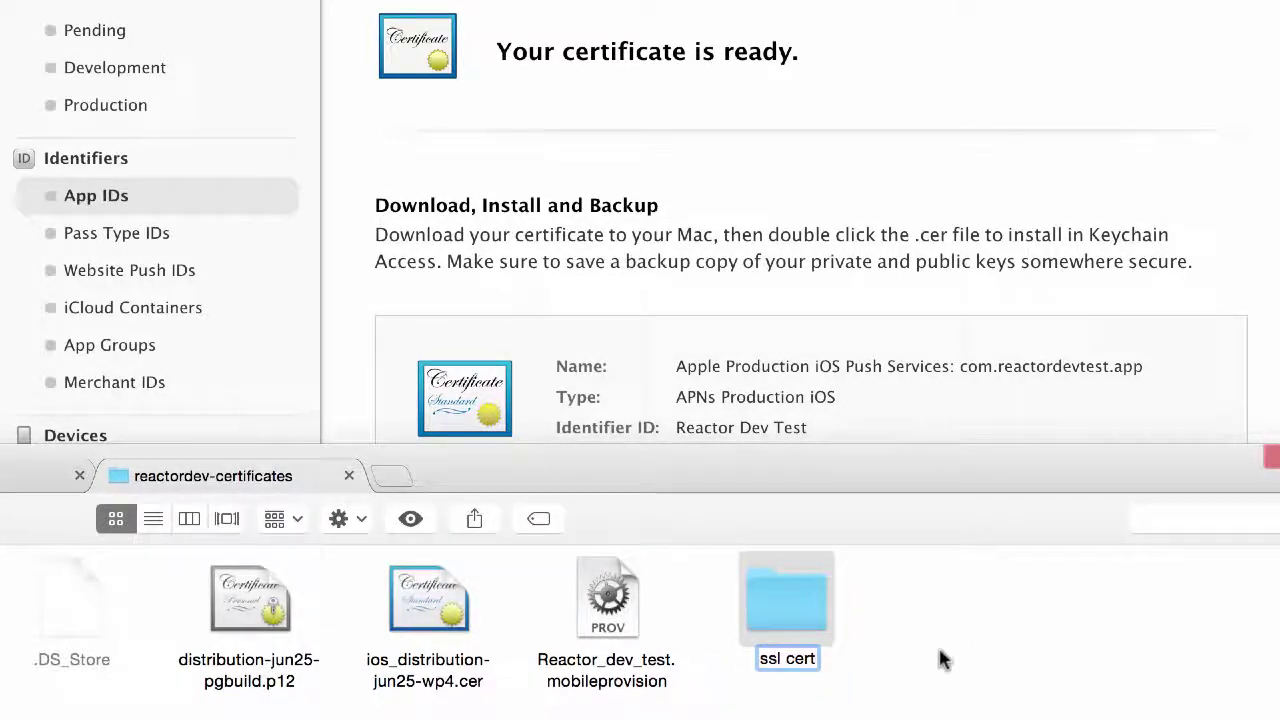
{"action": "key", "text": "Return"}
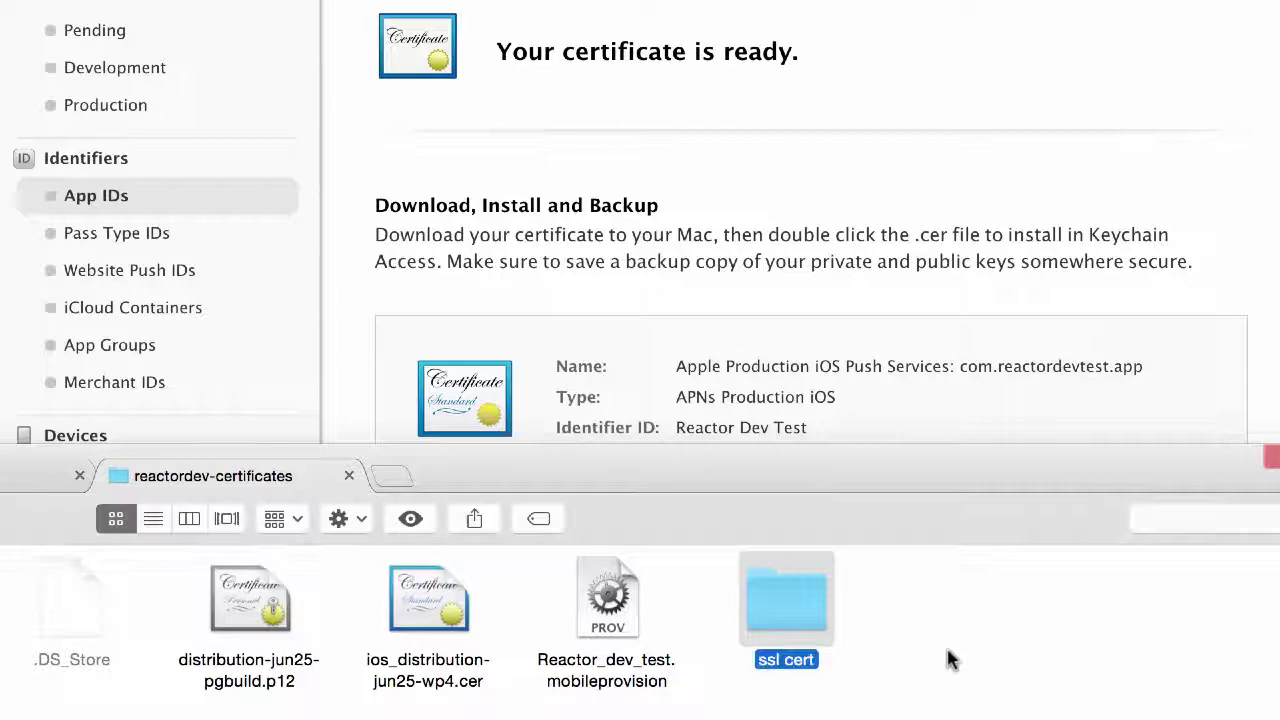
{"action": "double_click", "coordinate": [806, 602]}
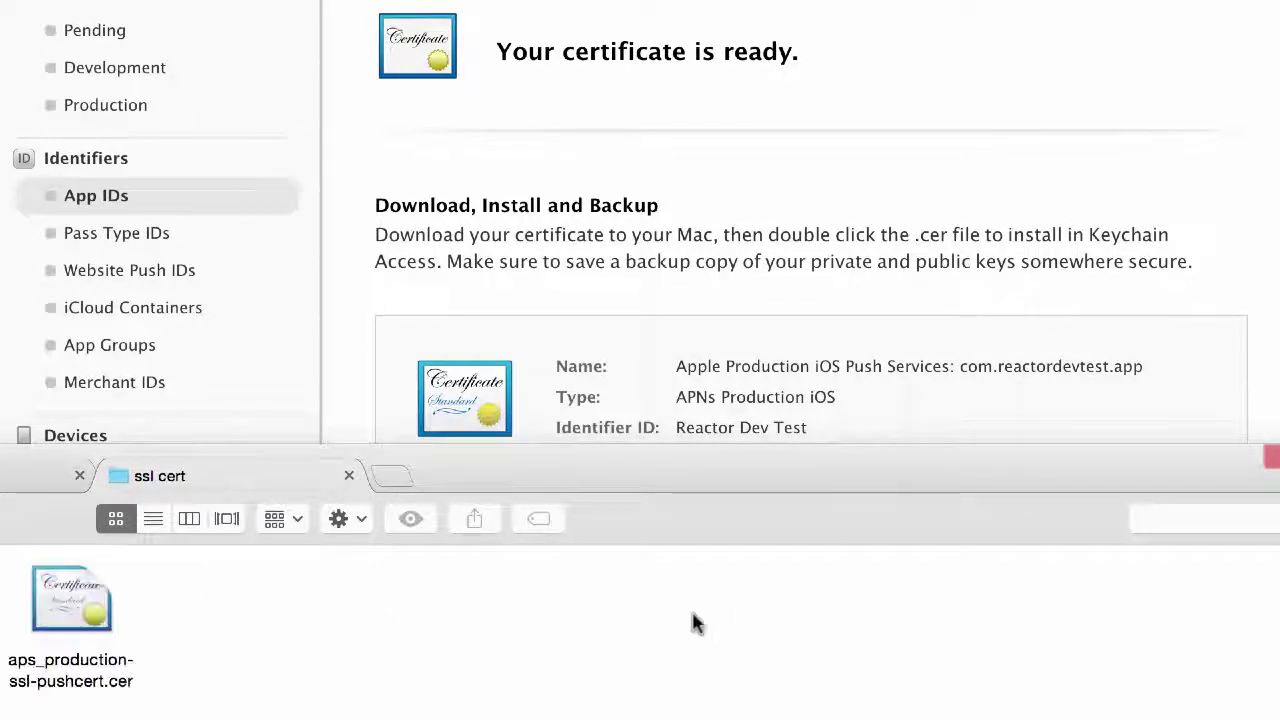
{"action": "double_click", "coordinate": [85, 607]}
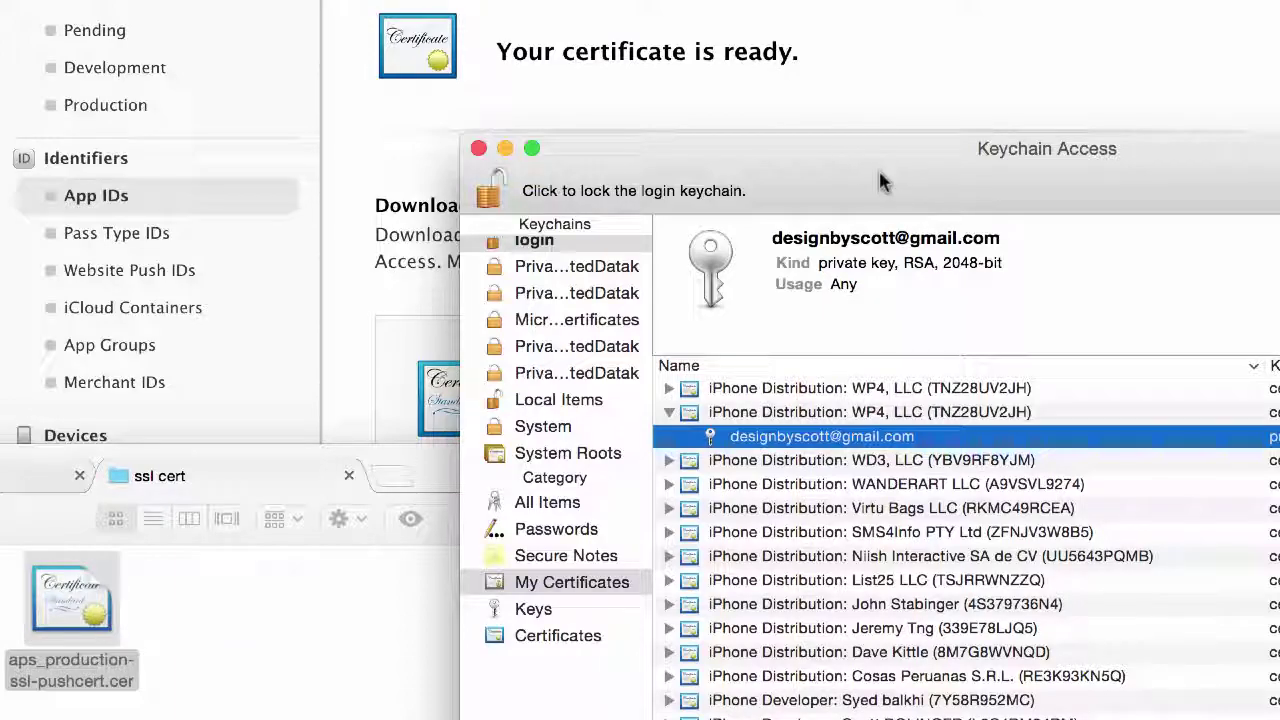
Step: Reposition Keychain Access and inspect an iPhone Developer certificate in My Certificates
{"action": "left_click_drag", "start_coordinate": [878, 168], "coordinate": [523, 120]}
{"action": "left_click", "coordinate": [316, 357]}
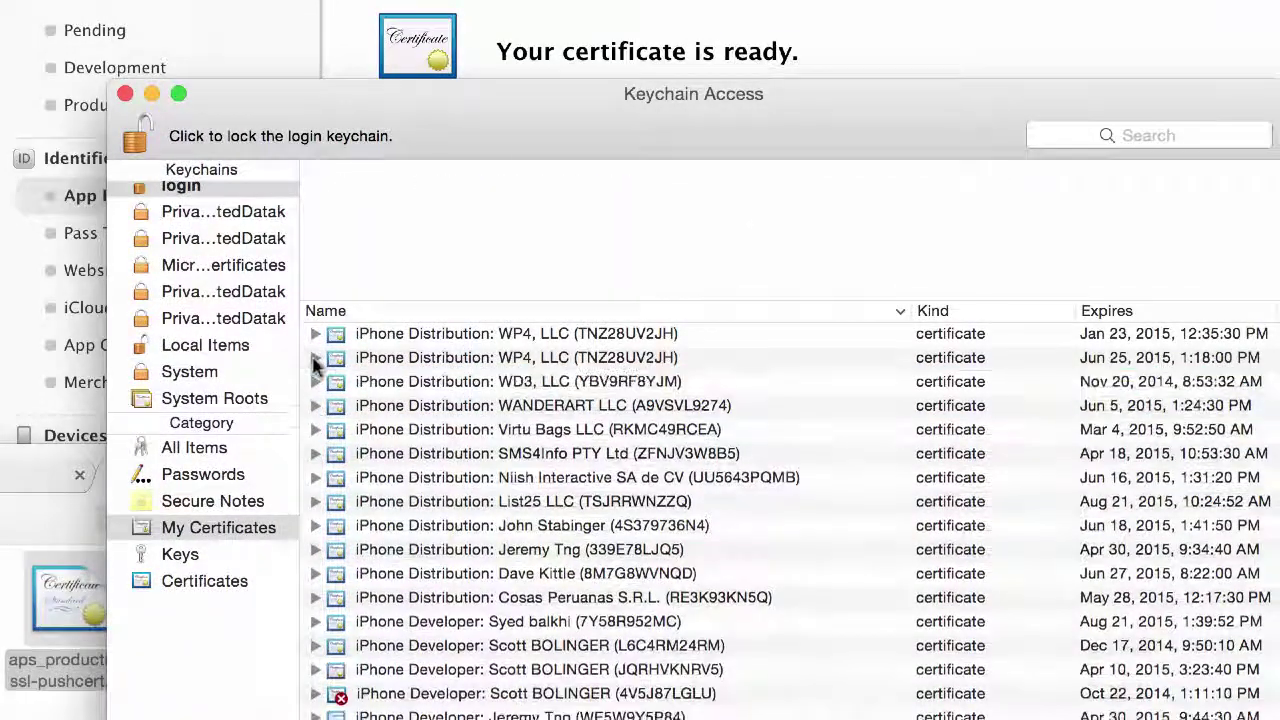
{"action": "scroll", "coordinate": [515, 408], "scroll_direction": "down", "scroll_amount": 3}
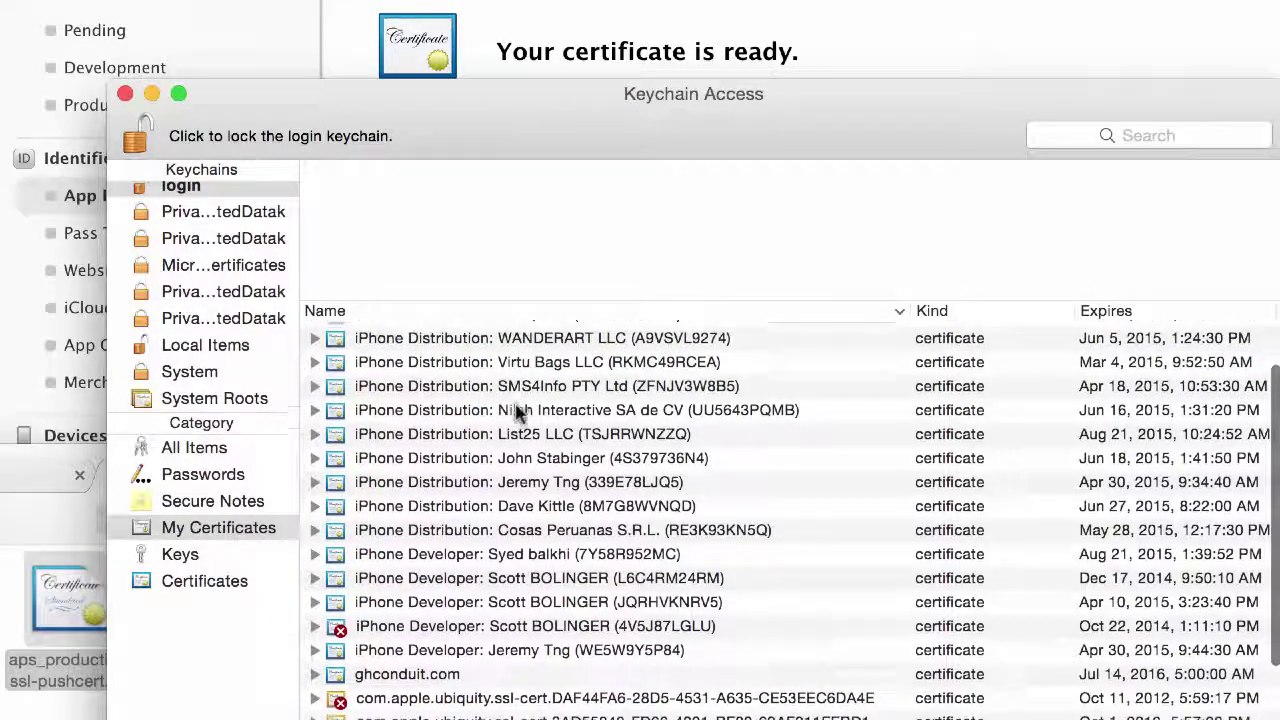
{"action": "scroll", "coordinate": [515, 408], "scroll_direction": "down", "scroll_amount": 1}
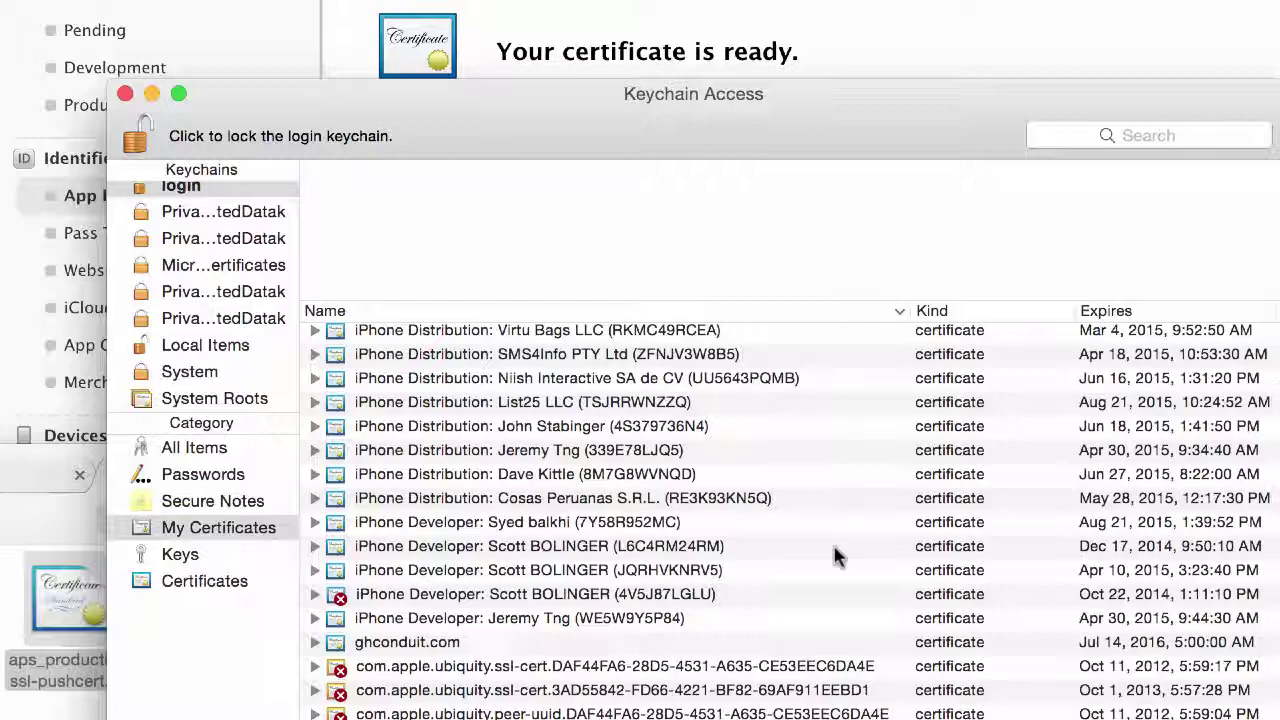
{"action": "left_click", "coordinate": [1110, 548]}
Step: Sort My Certificates by the Expires column, oldest first
{"action": "scroll", "coordinate": [1120, 450], "scroll_direction": "up", "scroll_amount": 2}
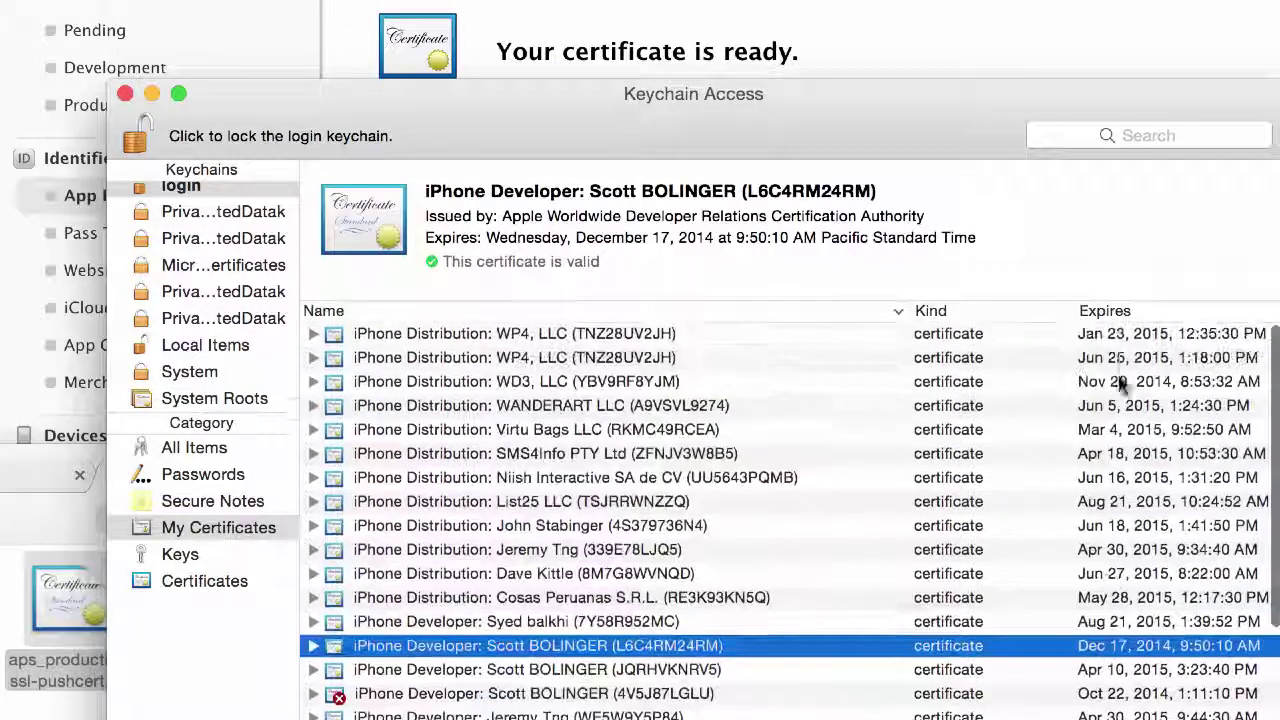
{"action": "left_click", "coordinate": [1118, 314]}
{"action": "scroll", "coordinate": [1112, 410], "scroll_direction": "up", "scroll_amount": 3}
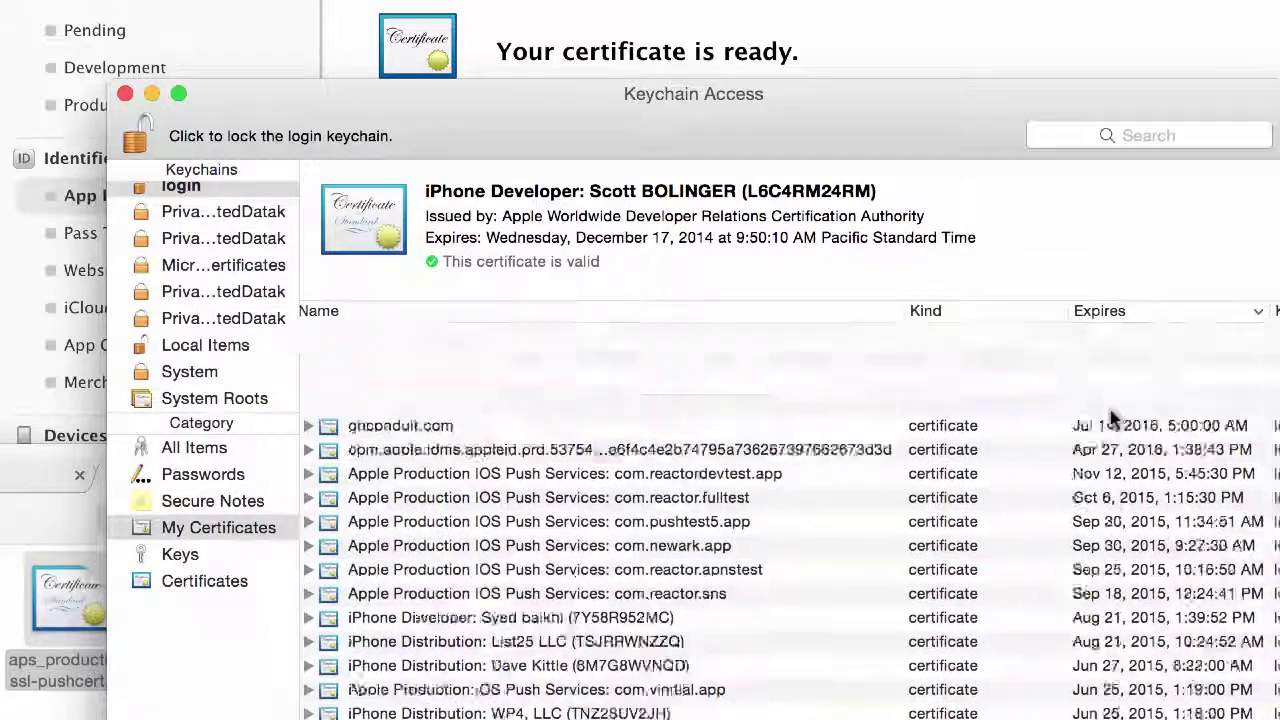
{"action": "left_click", "coordinate": [1128, 314]}
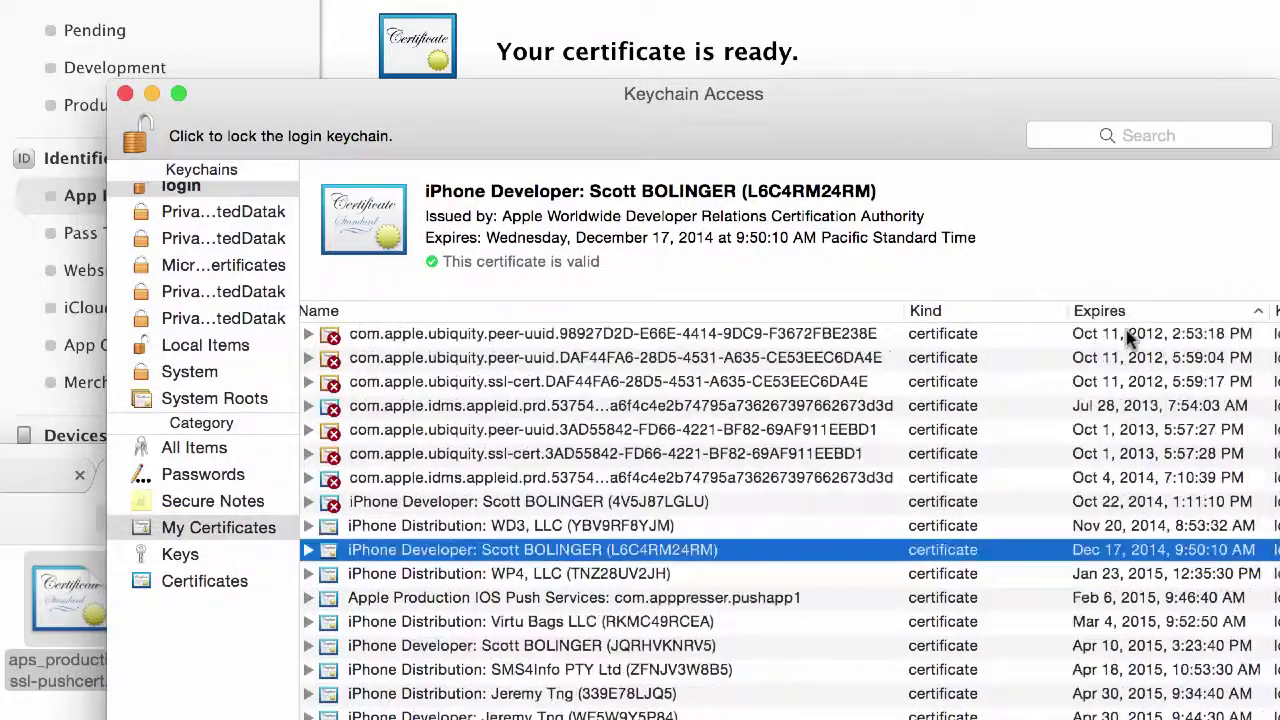
{"action": "scroll", "coordinate": [1128, 338], "scroll_direction": "up", "scroll_amount": 2}
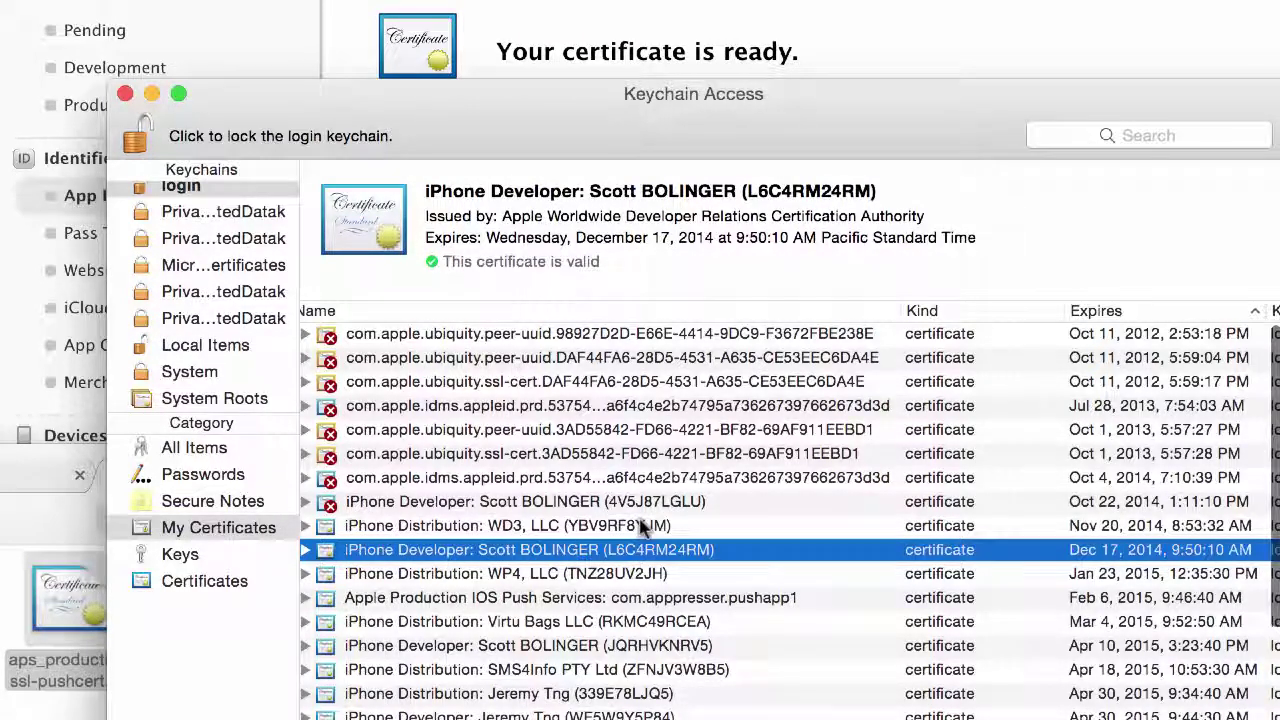
Step: Select the Apple Production IOS Push Services: com.reactordevtest.app certificate
{"action": "scroll", "coordinate": [643, 528], "scroll_direction": "down", "scroll_amount": 1}
{"action": "scroll", "coordinate": [643, 528], "scroll_direction": "down", "scroll_amount": 2}
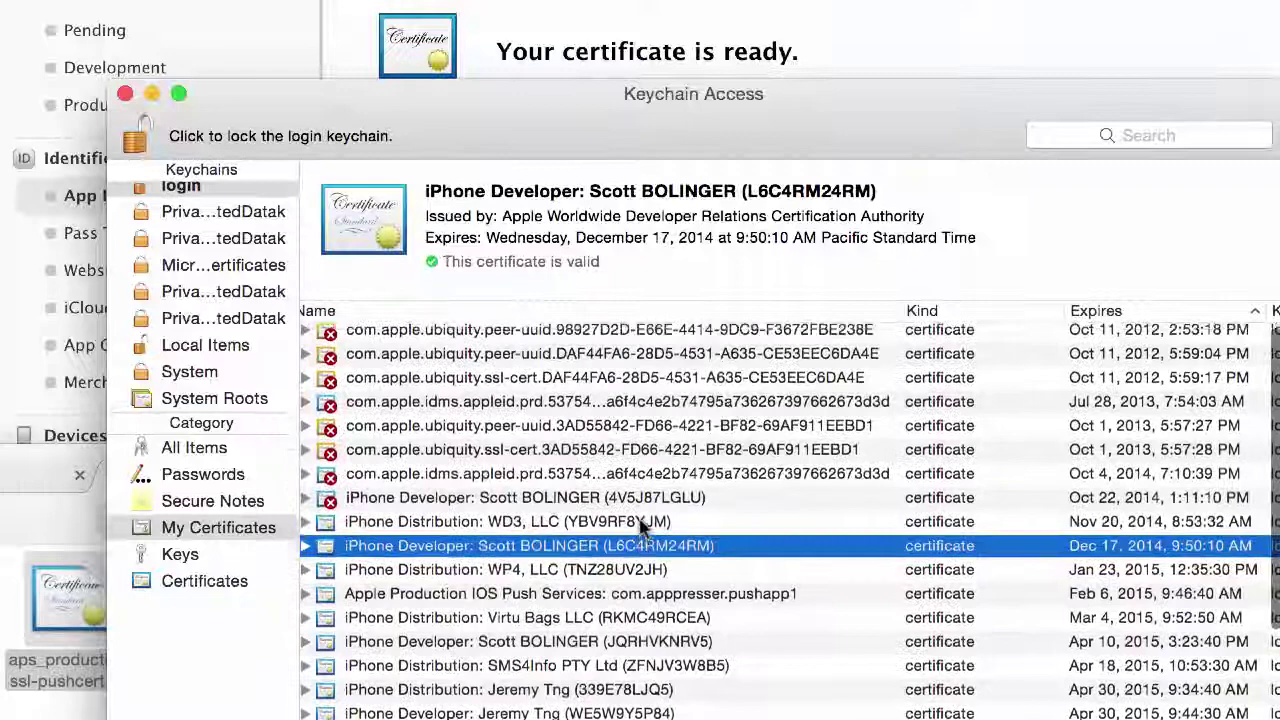
{"action": "scroll", "coordinate": [643, 528], "scroll_direction": "down", "scroll_amount": 2}
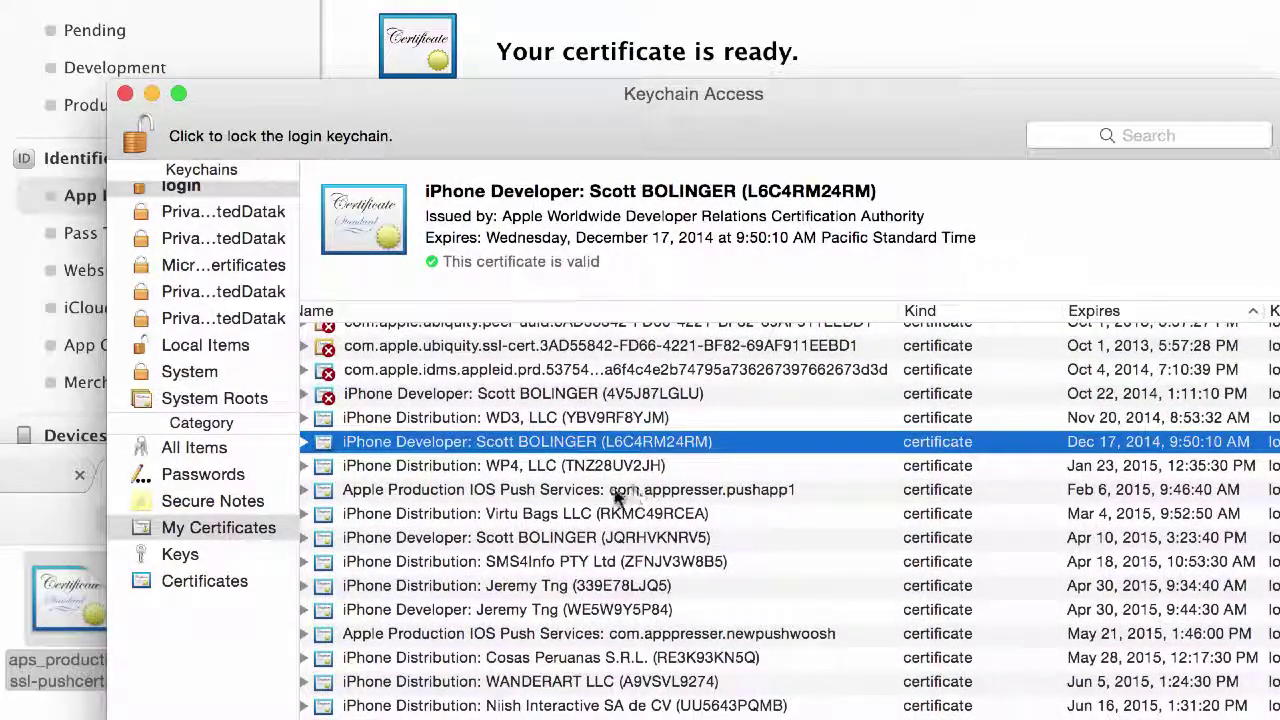
{"action": "scroll", "coordinate": [709, 492], "scroll_direction": "down", "scroll_amount": 7}
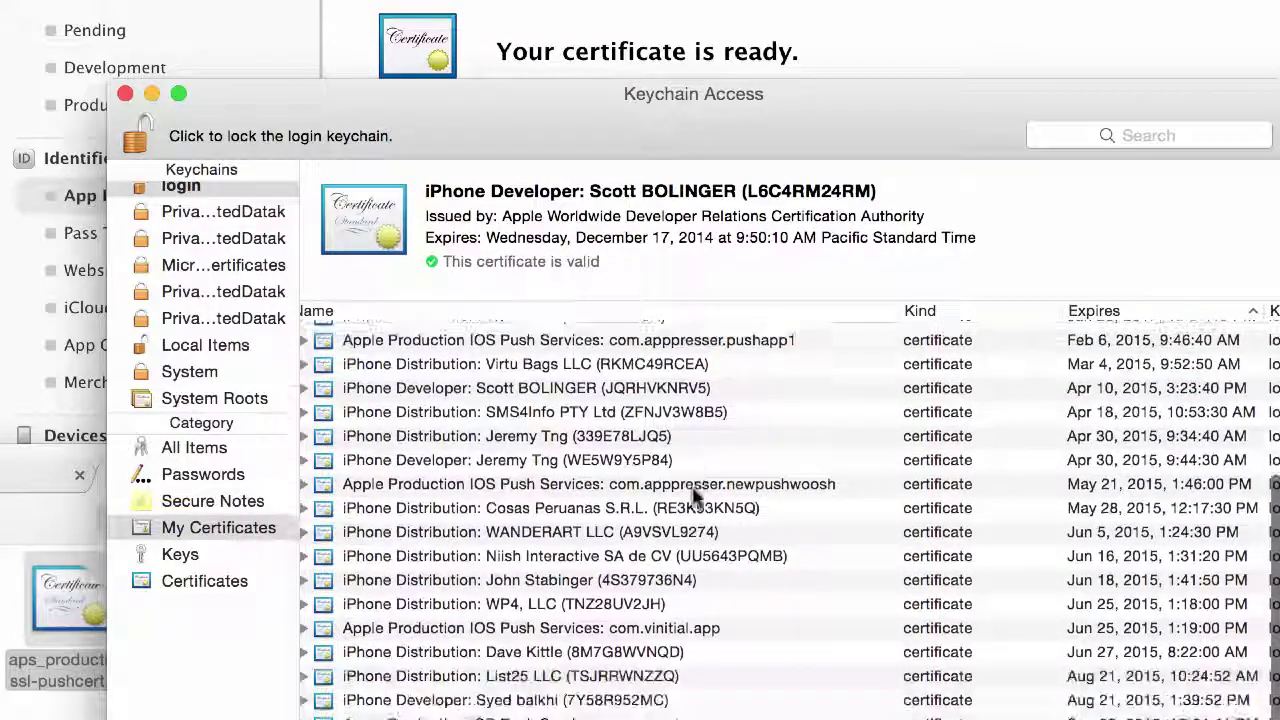
{"action": "scroll", "coordinate": [697, 497], "scroll_direction": "down", "scroll_amount": 4}
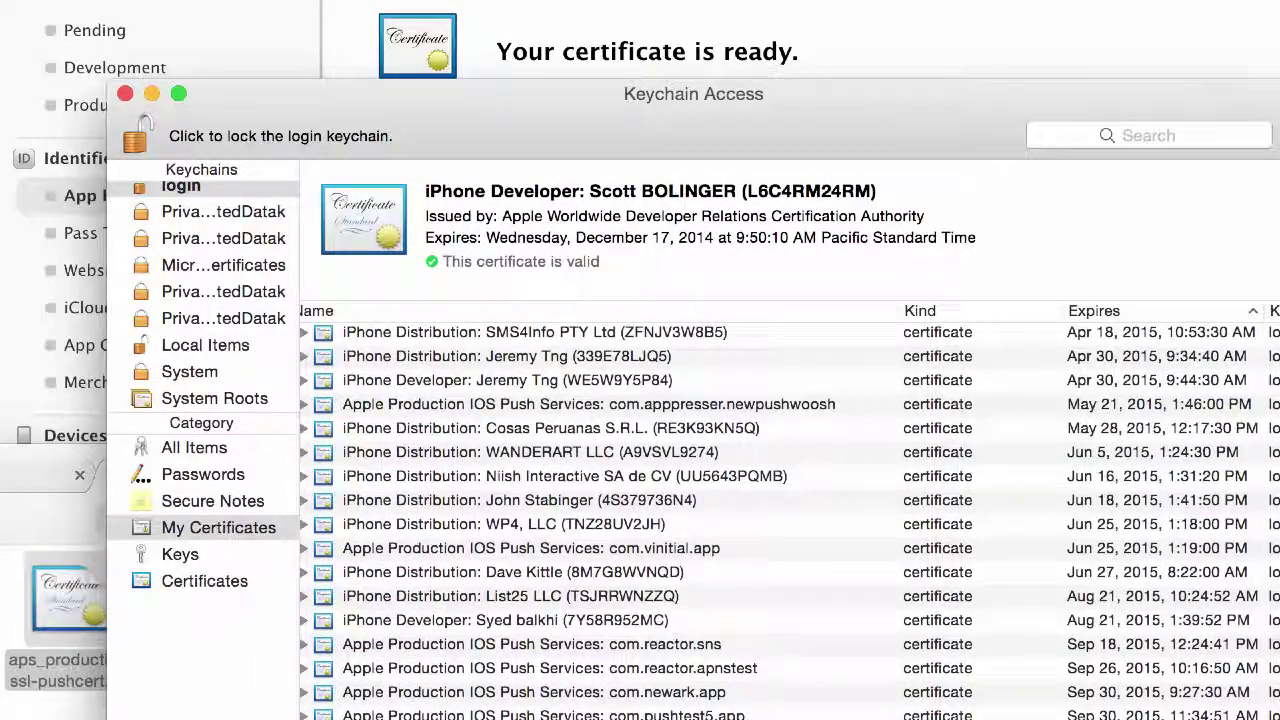
{"action": "left_click", "coordinate": [540, 719]}
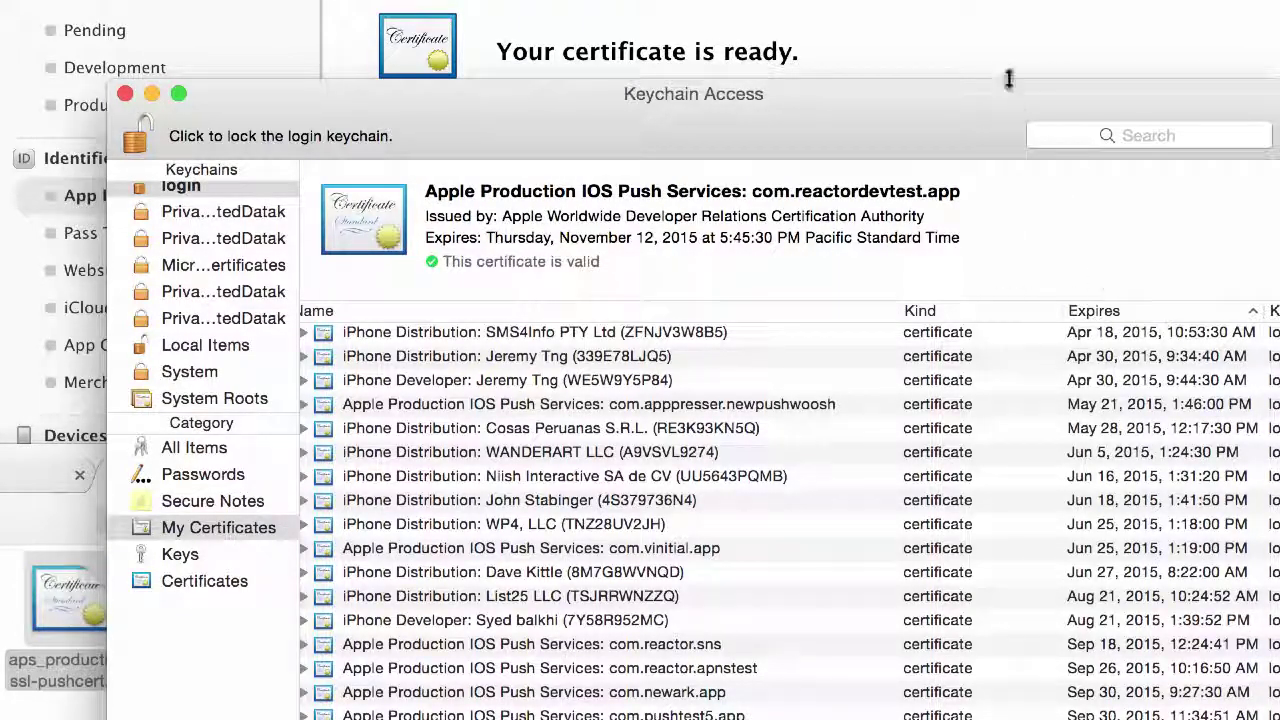
{"action": "left_click_drag", "start_coordinate": [971, 114], "coordinate": [951, 12]}
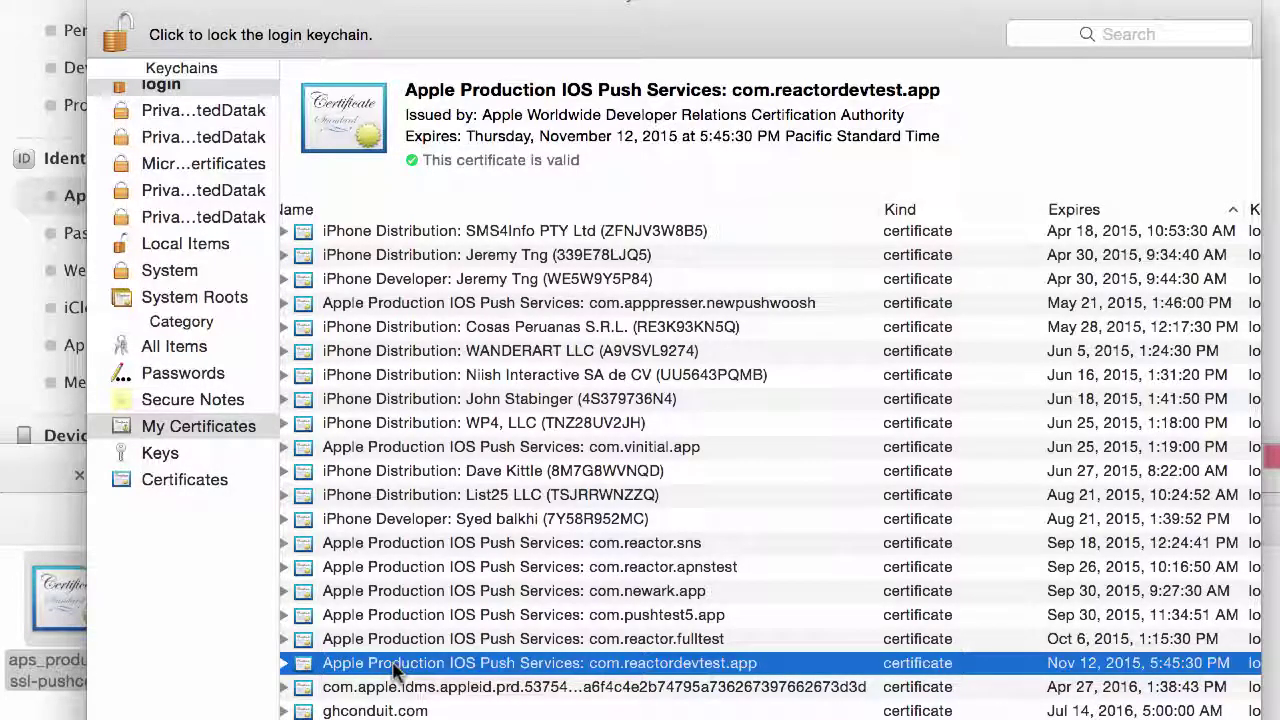
{"action": "key", "text": "Up"}
{"action": "key", "text": "Down"}
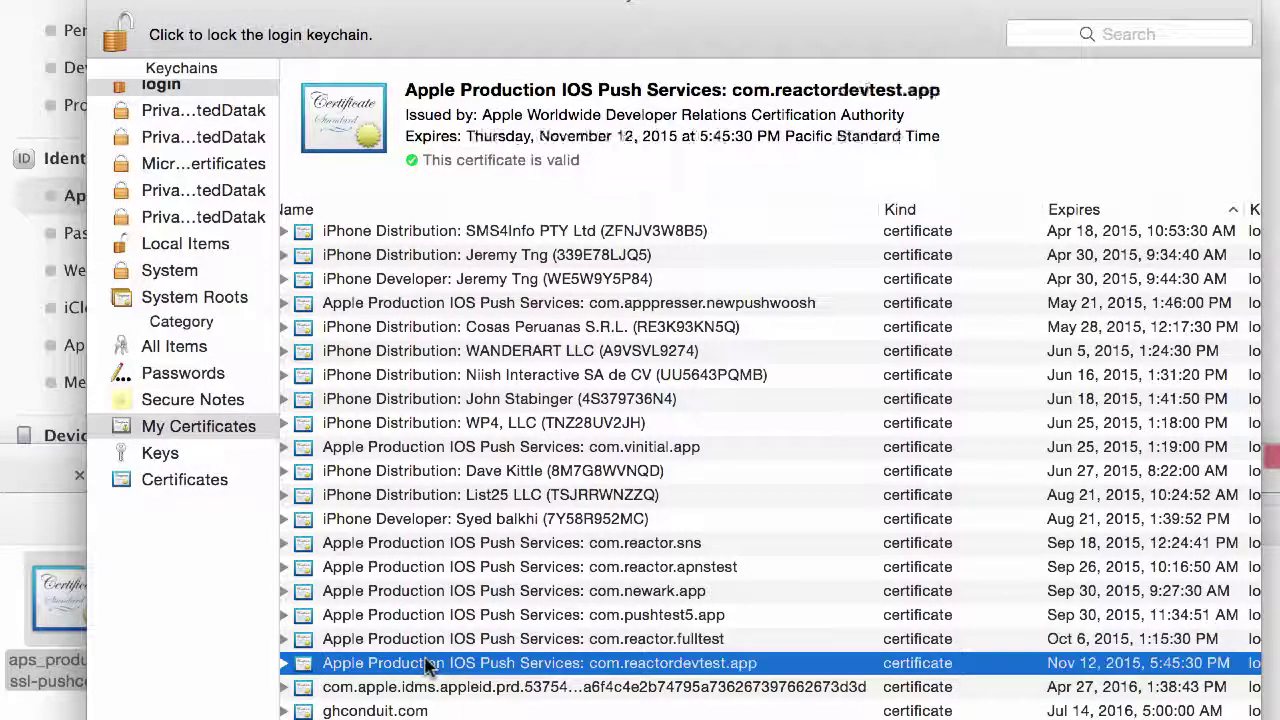
Step: Choose Export for the com.reactordevtest.app certificate, targeting the ssl cert folder
{"action": "right_click", "coordinate": [408, 672]}
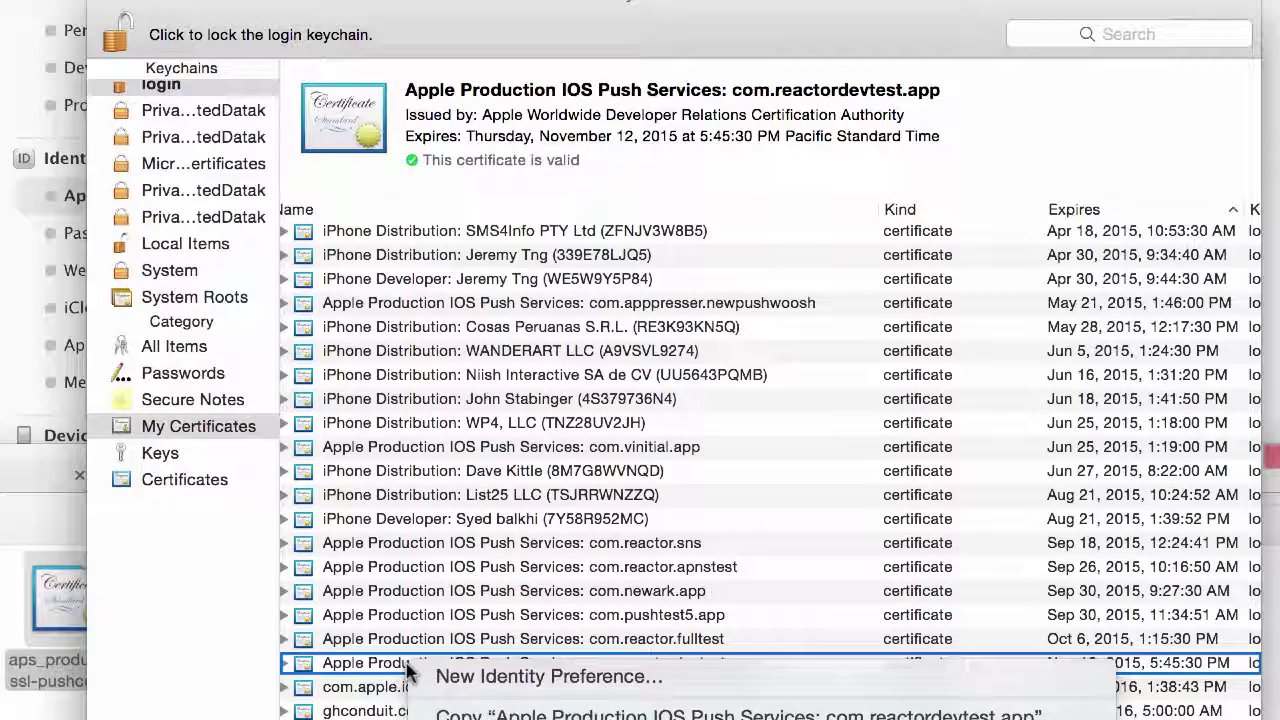
{"action": "left_click", "coordinate": [386, 663]}
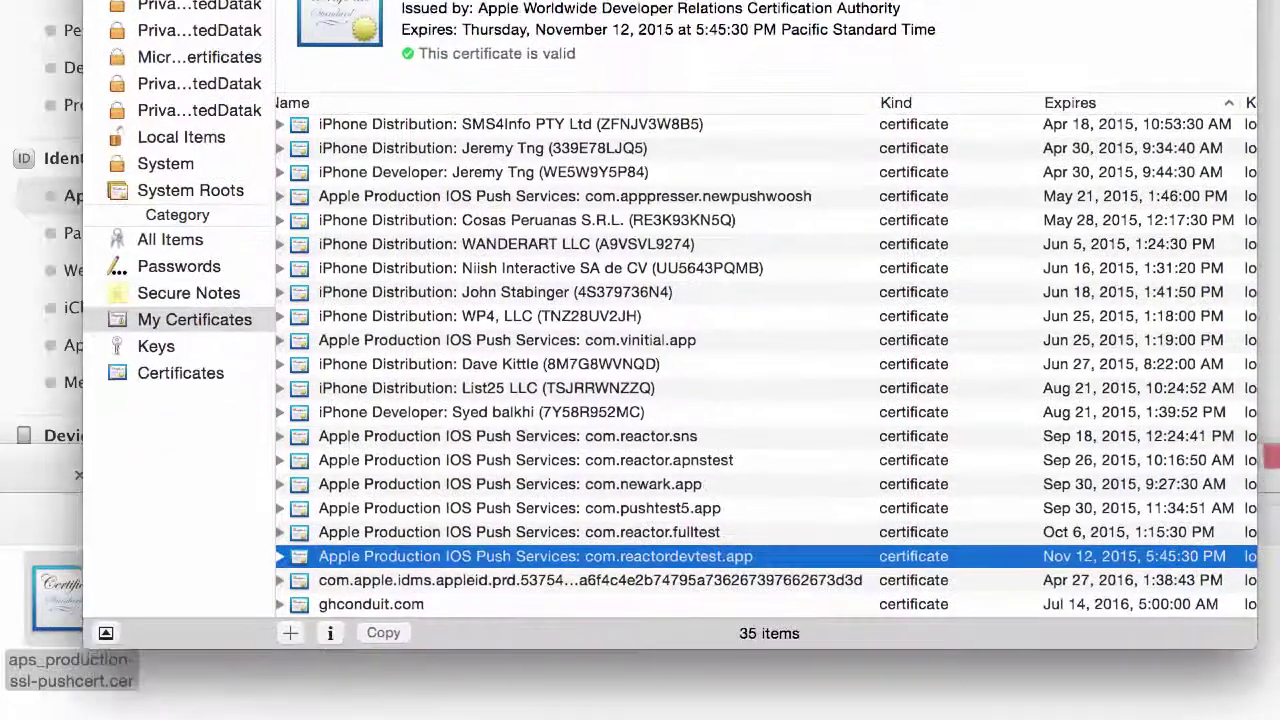
{"action": "right_click", "coordinate": [403, 560]}
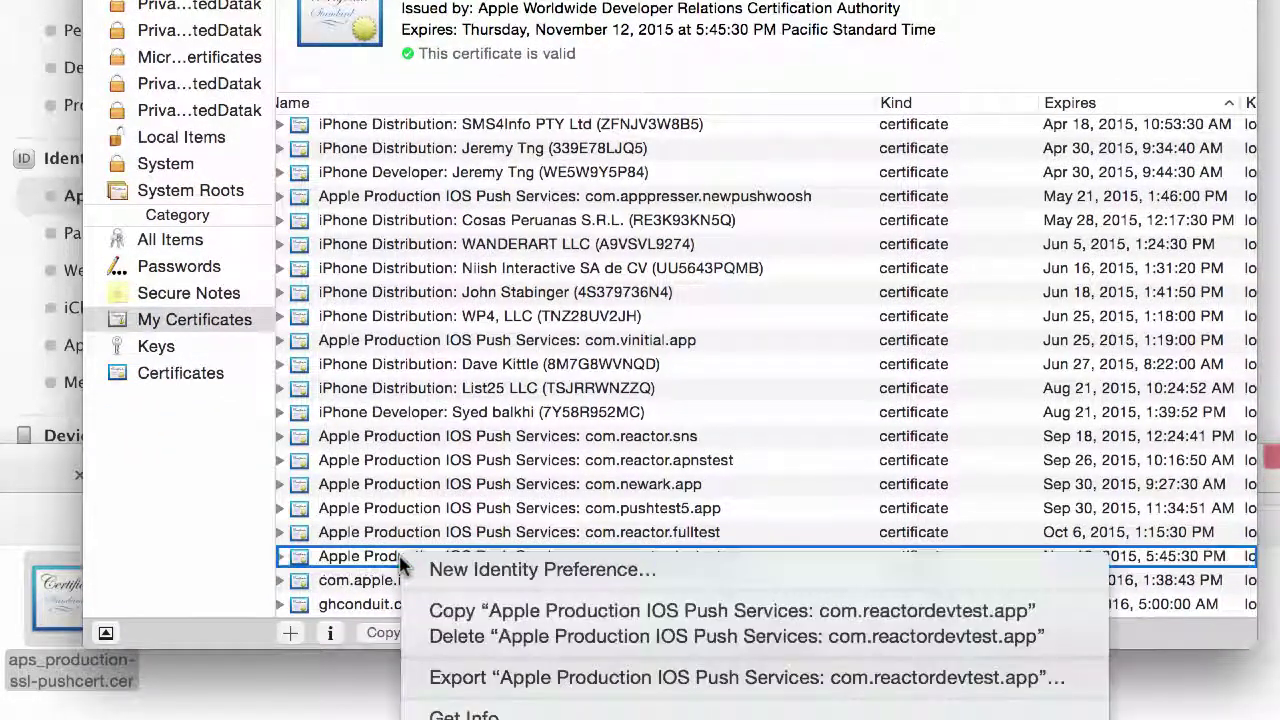
{"action": "left_click", "coordinate": [458, 680]}
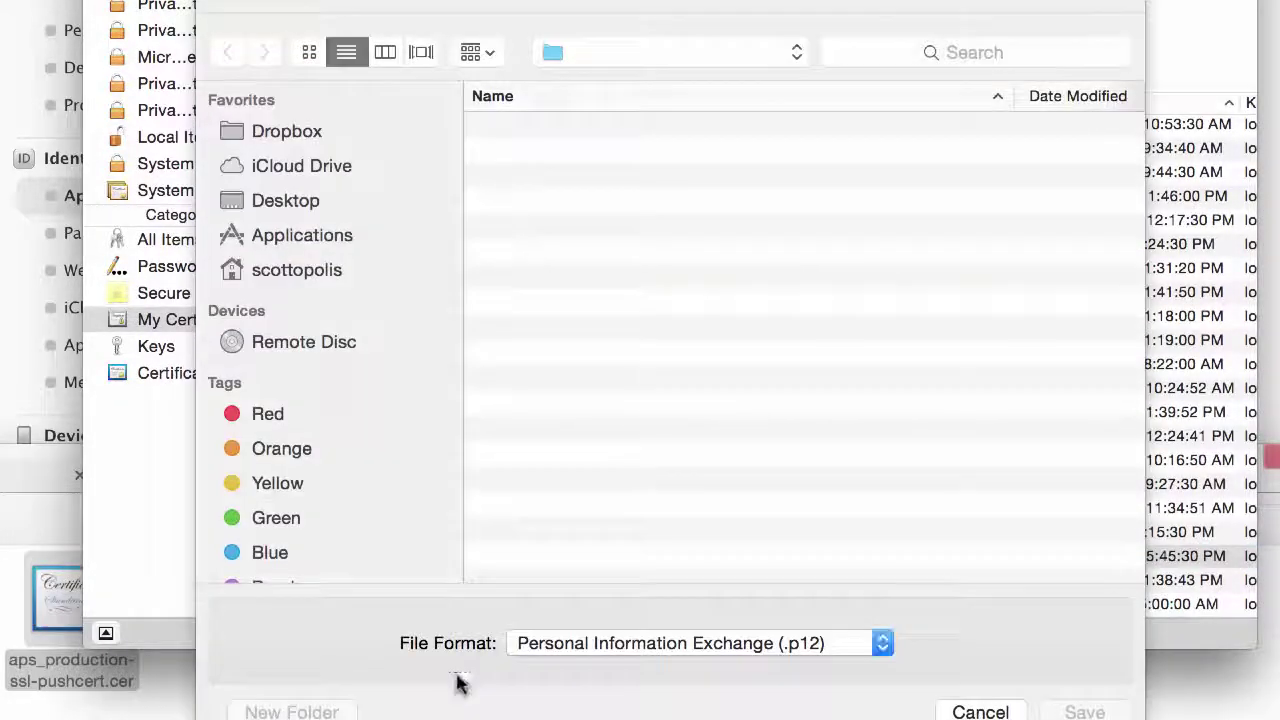
{"action": "double_click", "coordinate": [597, 302]}
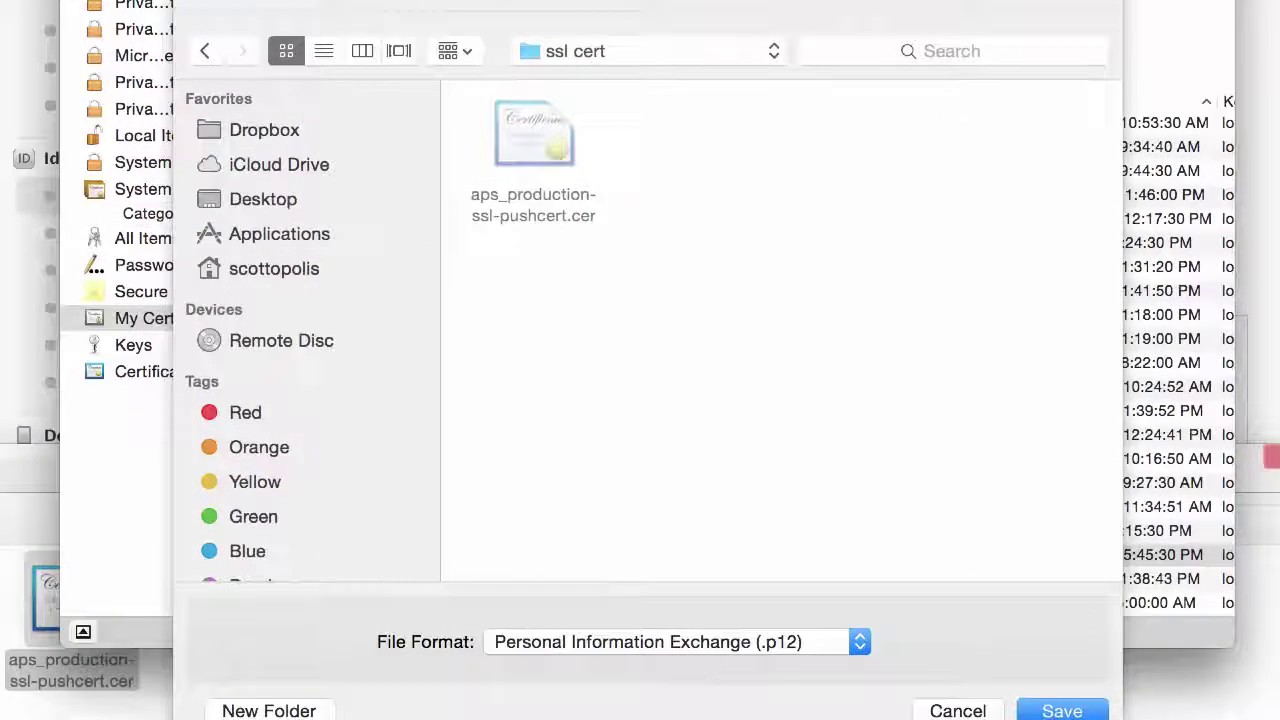
Step: Save it as reactortestdev.p12, entering and verifying the export password
{"action": "left_click", "coordinate": [1060, 710]}
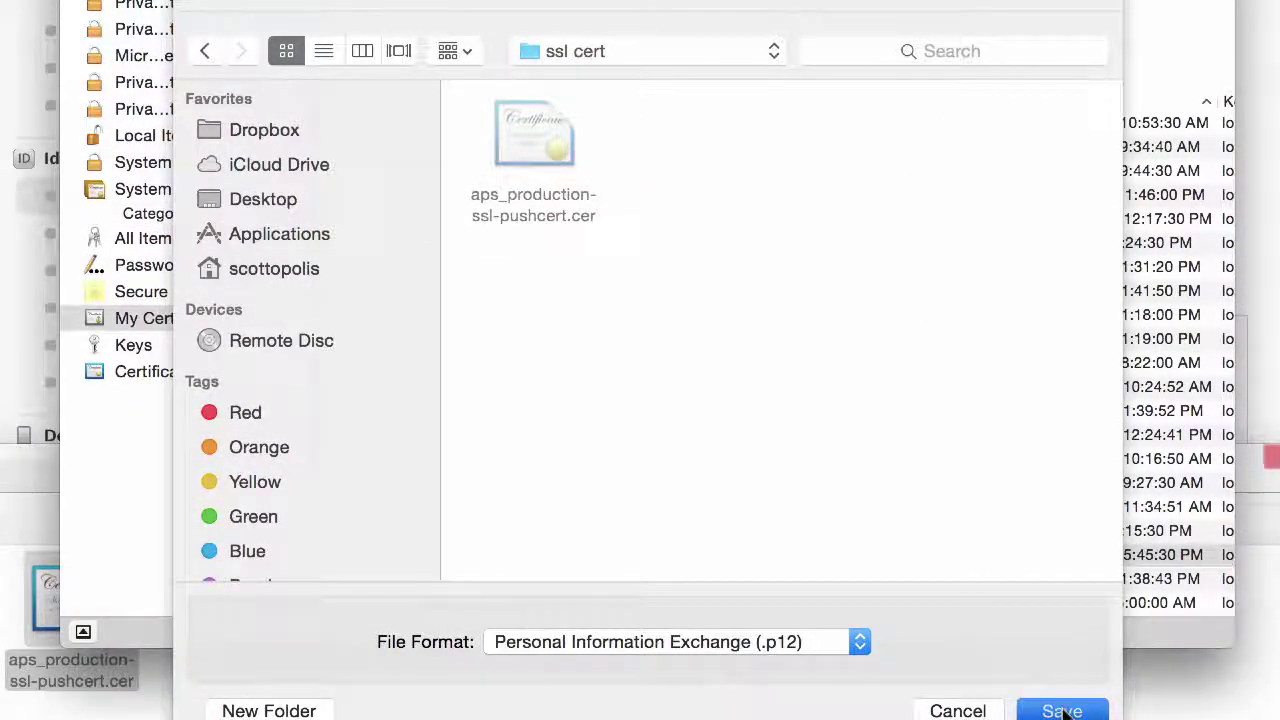
{"action": "type", "text": "••"}
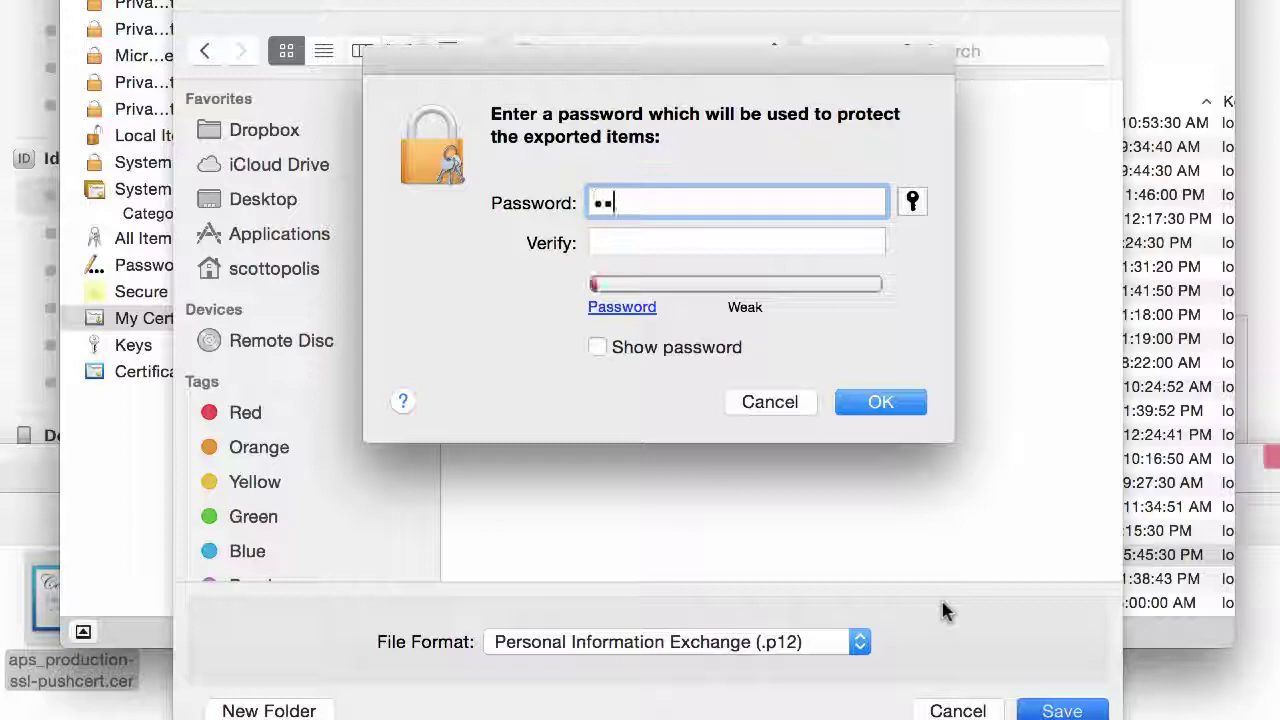
{"action": "type", "text": "••••••"}
{"action": "key", "text": "Tab"}
{"action": "type", "text": "•"}
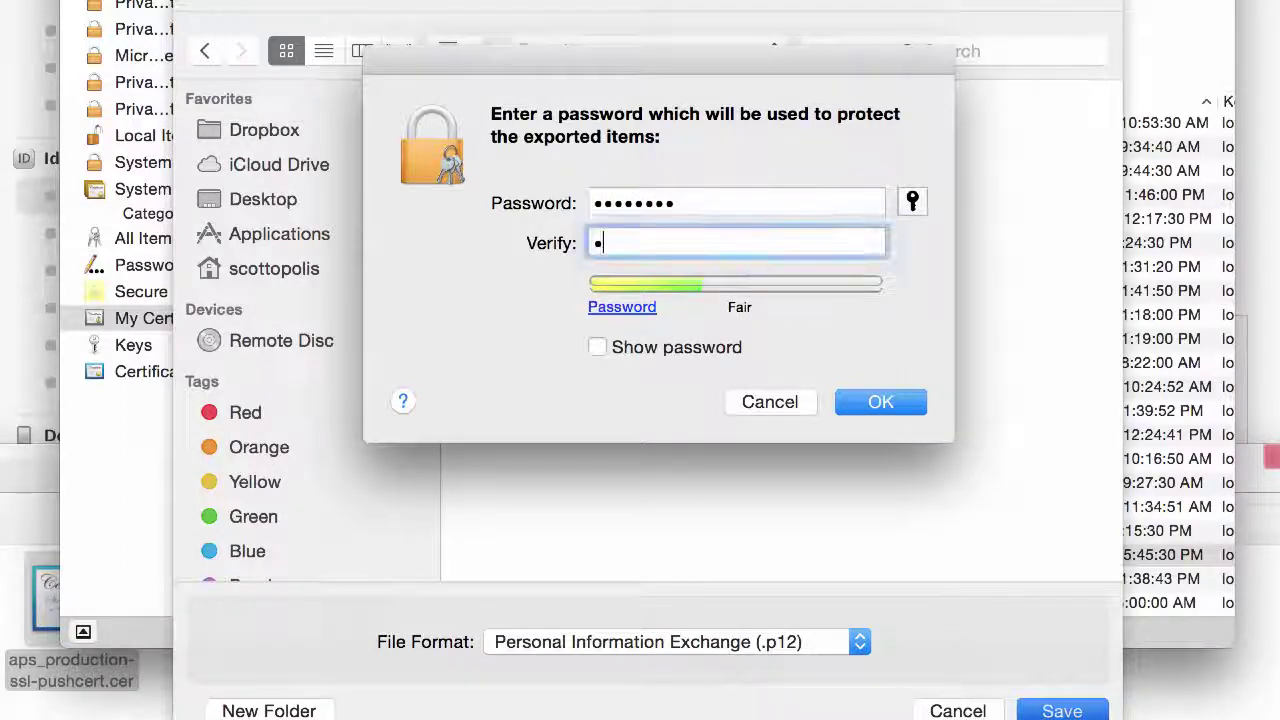
{"action": "type", "text": "•••••••"}
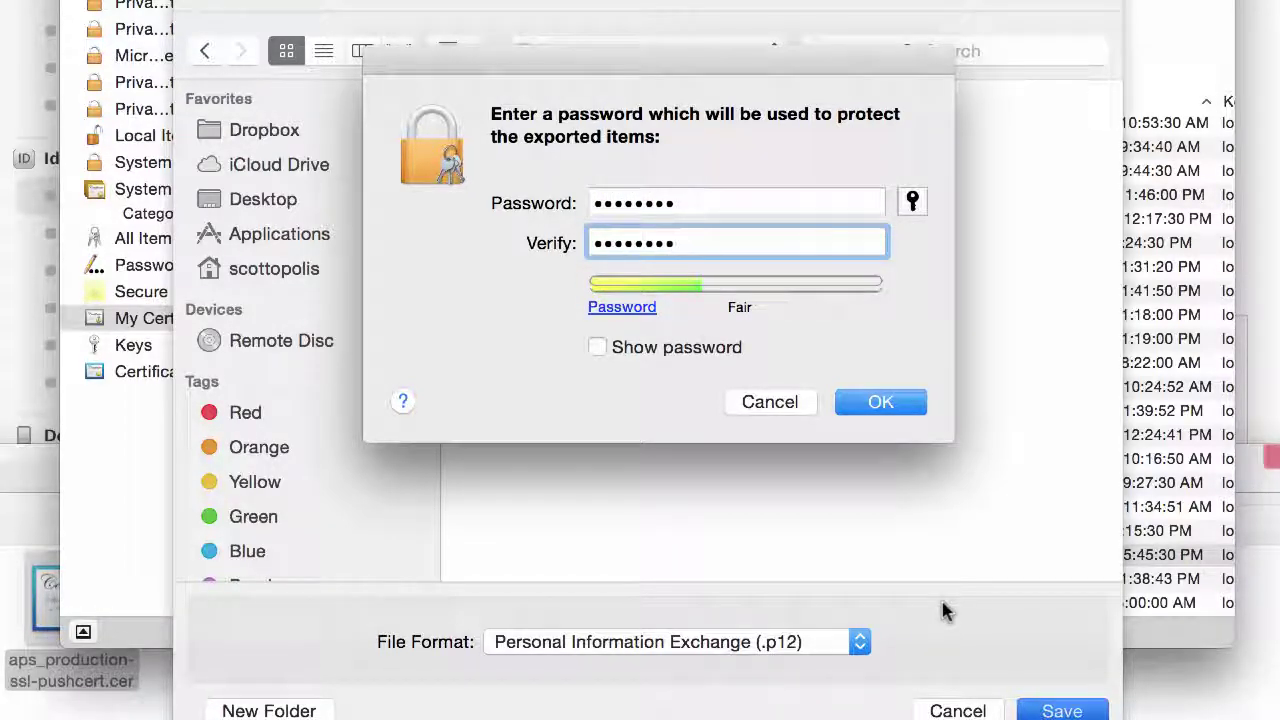
{"action": "left_click", "coordinate": [880, 401]}
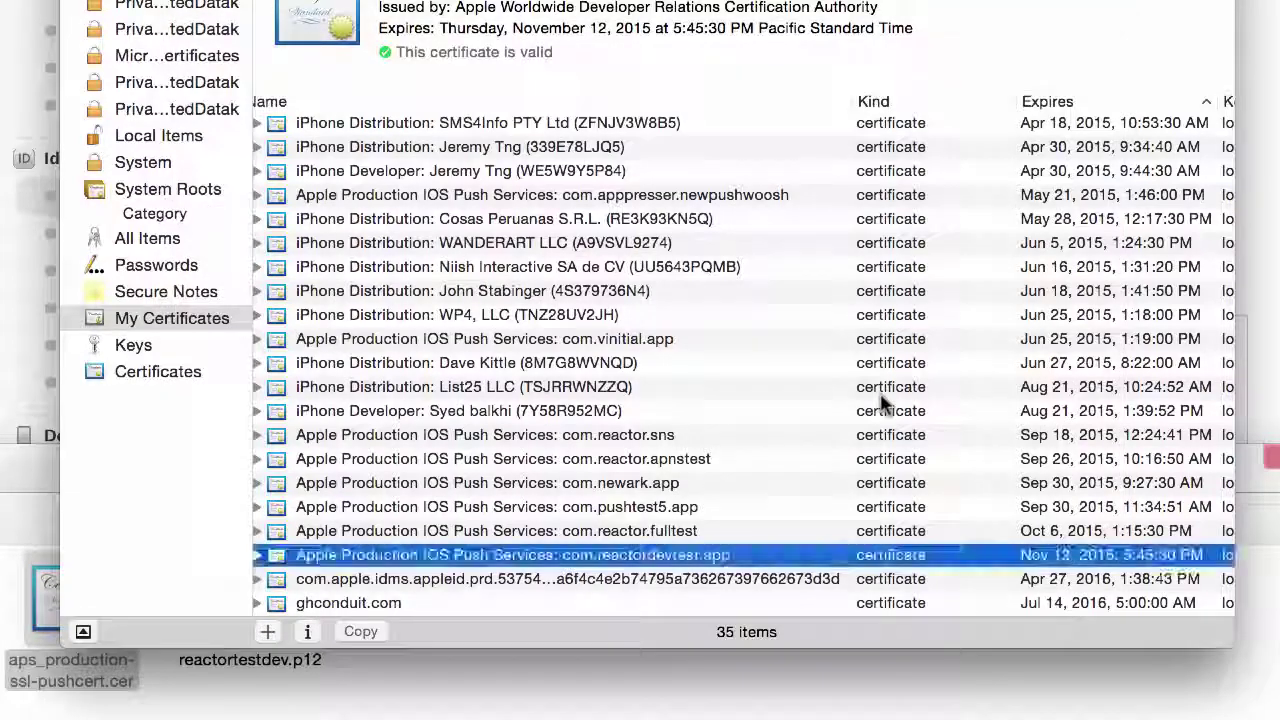
{"action": "left_click", "coordinate": [462, 688]}
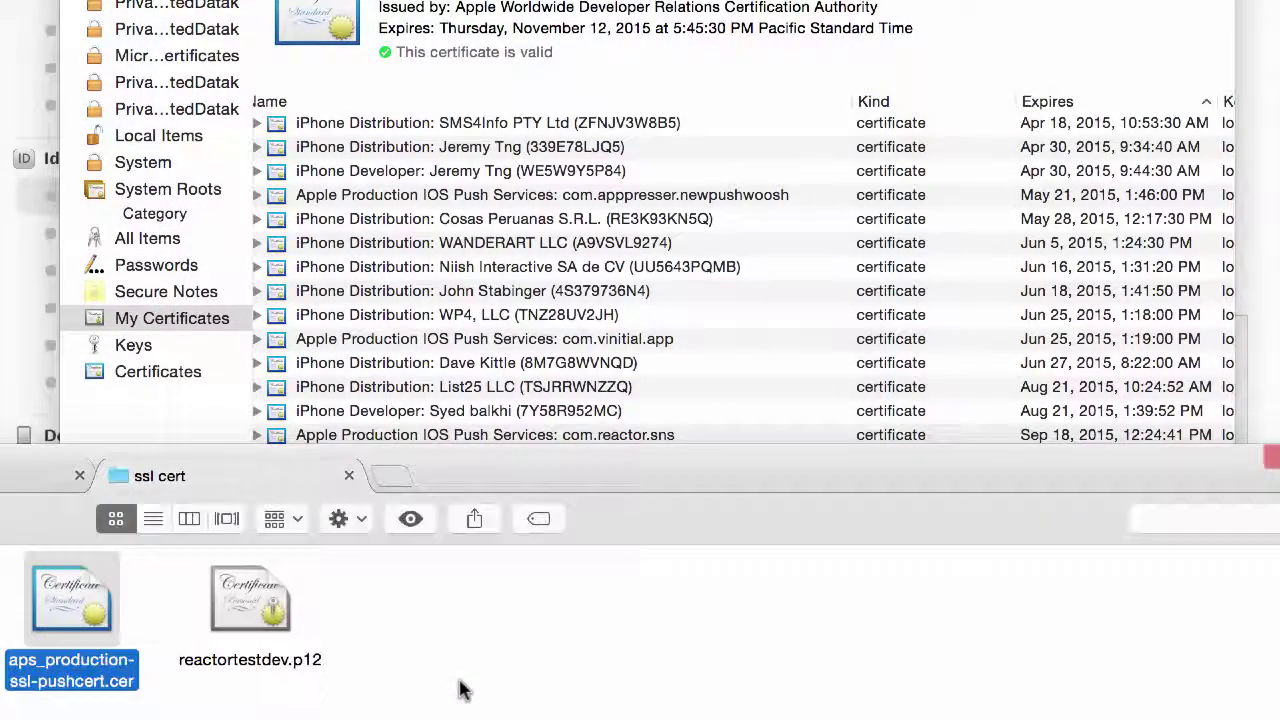
Step: Drag reactortestdev.p12 from the ssl cert folder into Reactor's uploader for the .p12 field
{"action": "left_click", "coordinate": [275, 615]}
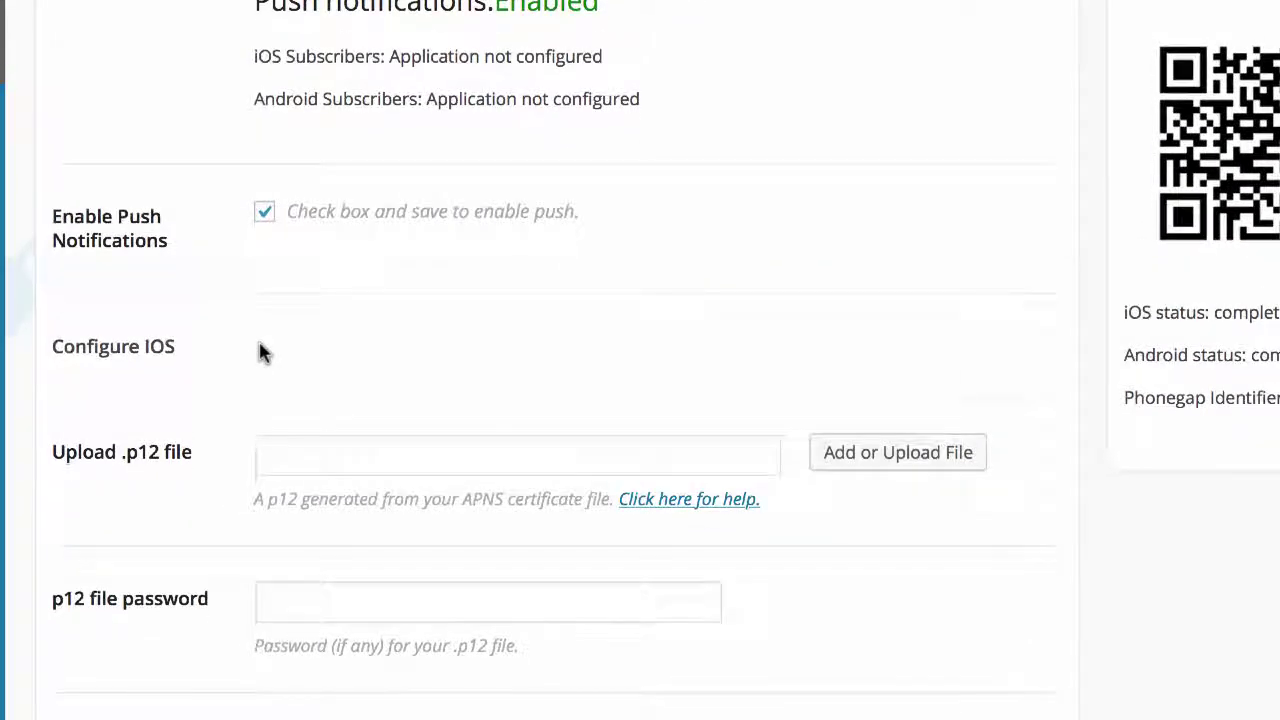
{"action": "left_click", "coordinate": [899, 455]}
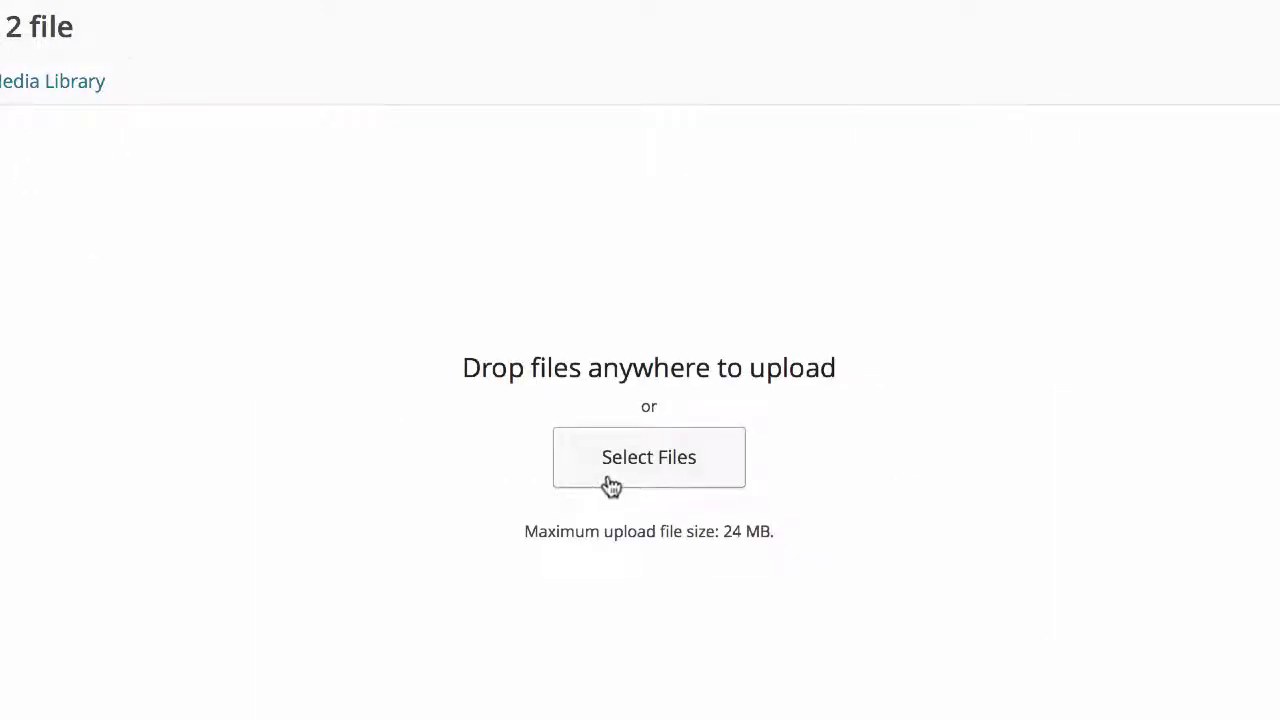
{"action": "key", "text": "super+Tab"}
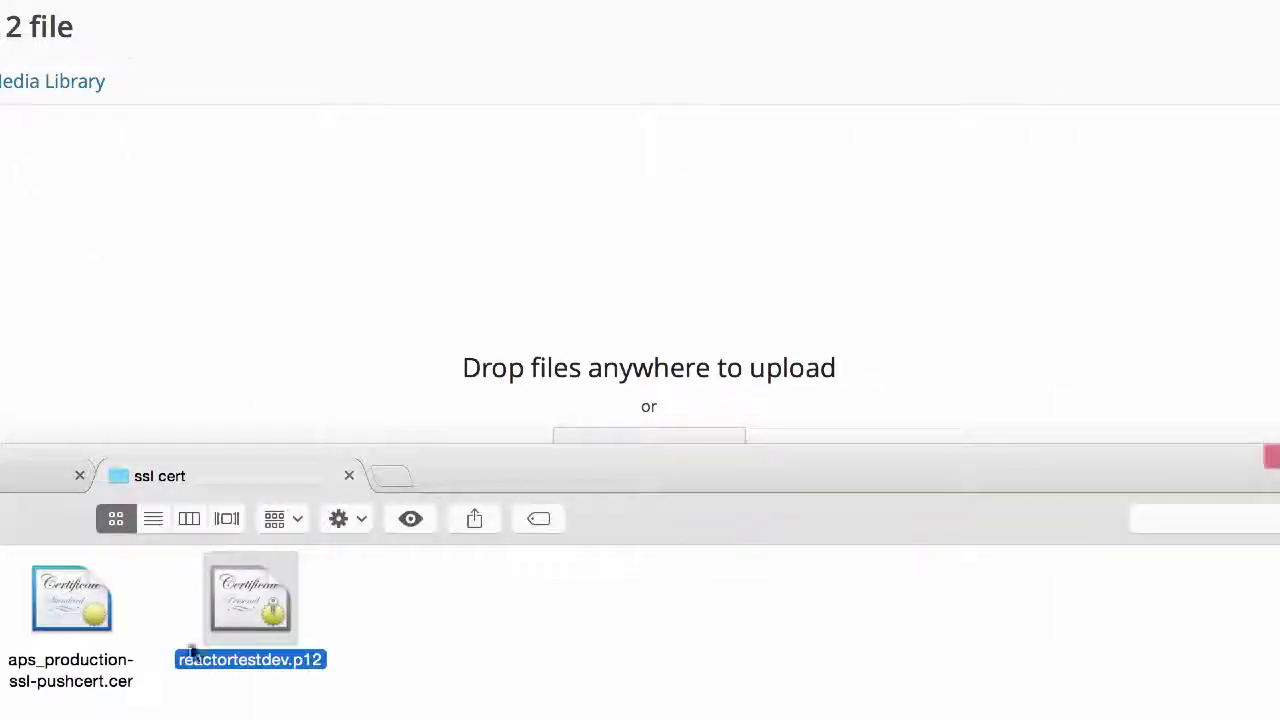
{"action": "left_click_drag", "start_coordinate": [271, 657], "coordinate": [392, 343]}
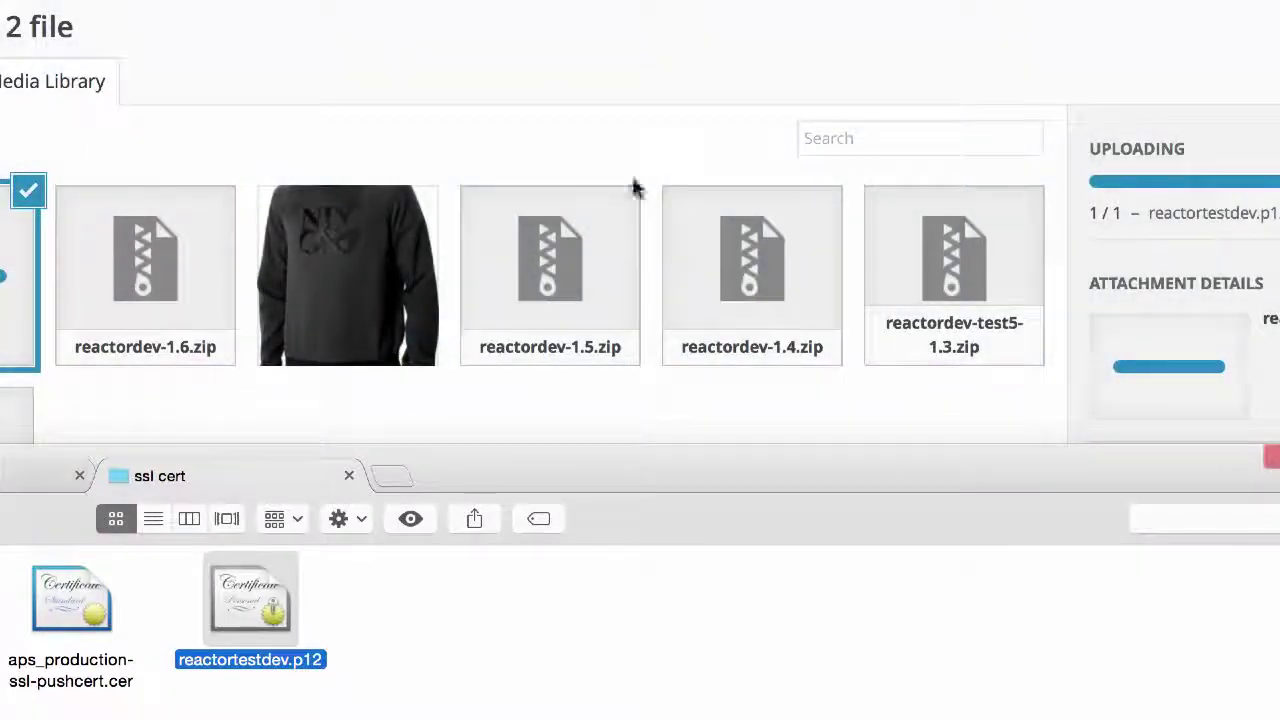
{"action": "left_click", "coordinate": [755, 97]}
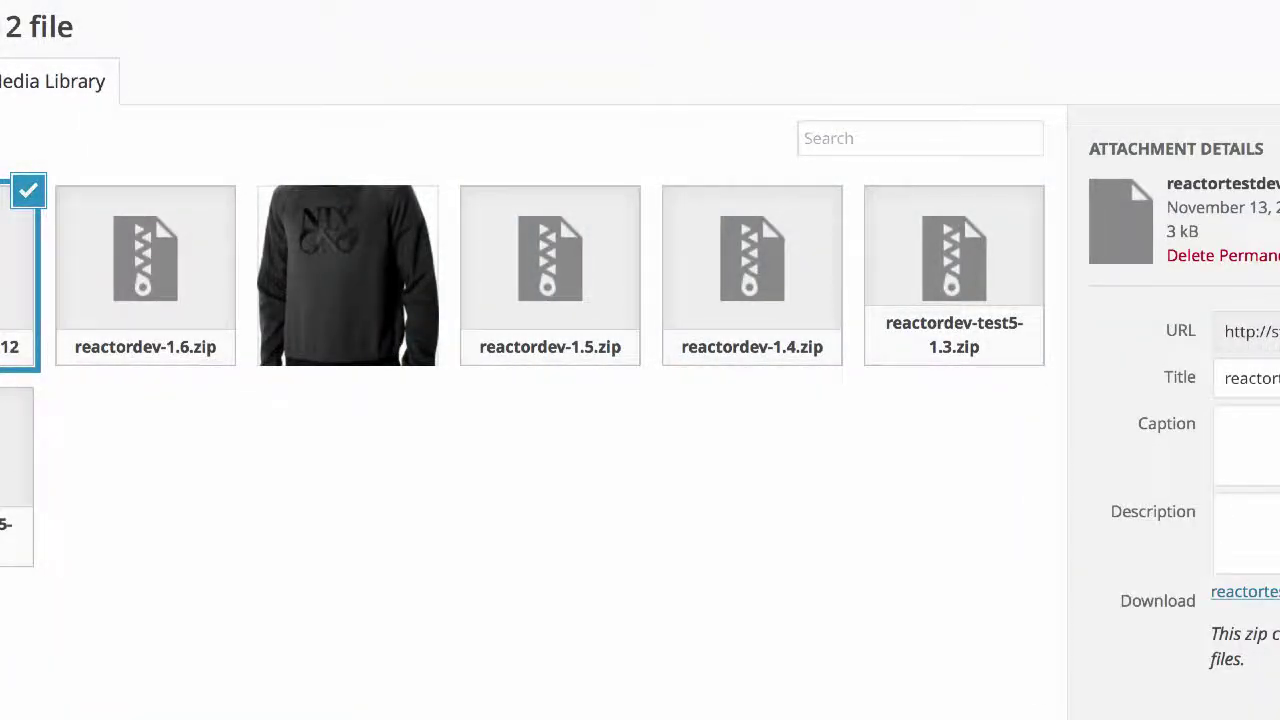
Step: Enter the reactortestdev.p12 password, save the app, and decline 1Password's offer to save the login
{"action": "scroll", "coordinate": [523, 585], "scroll_direction": "down", "scroll_amount": 2}
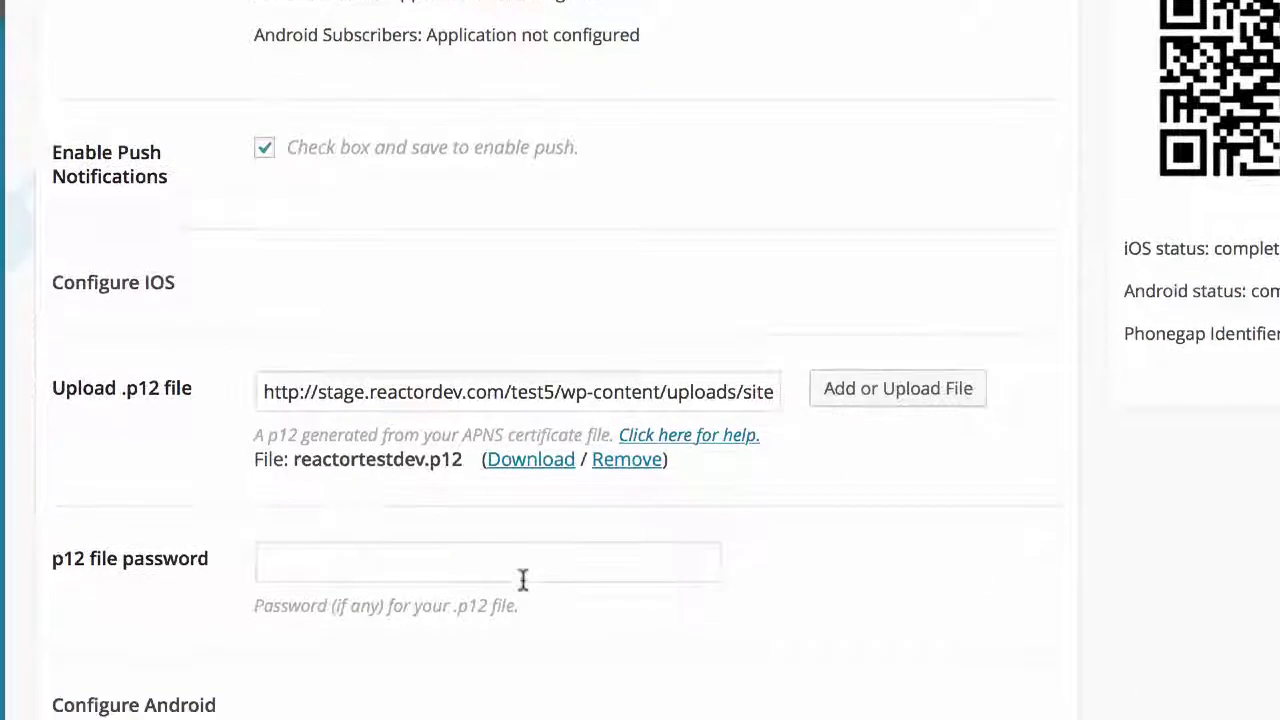
{"action": "left_click", "coordinate": [489, 557]}
{"action": "type", "text": "••••"}
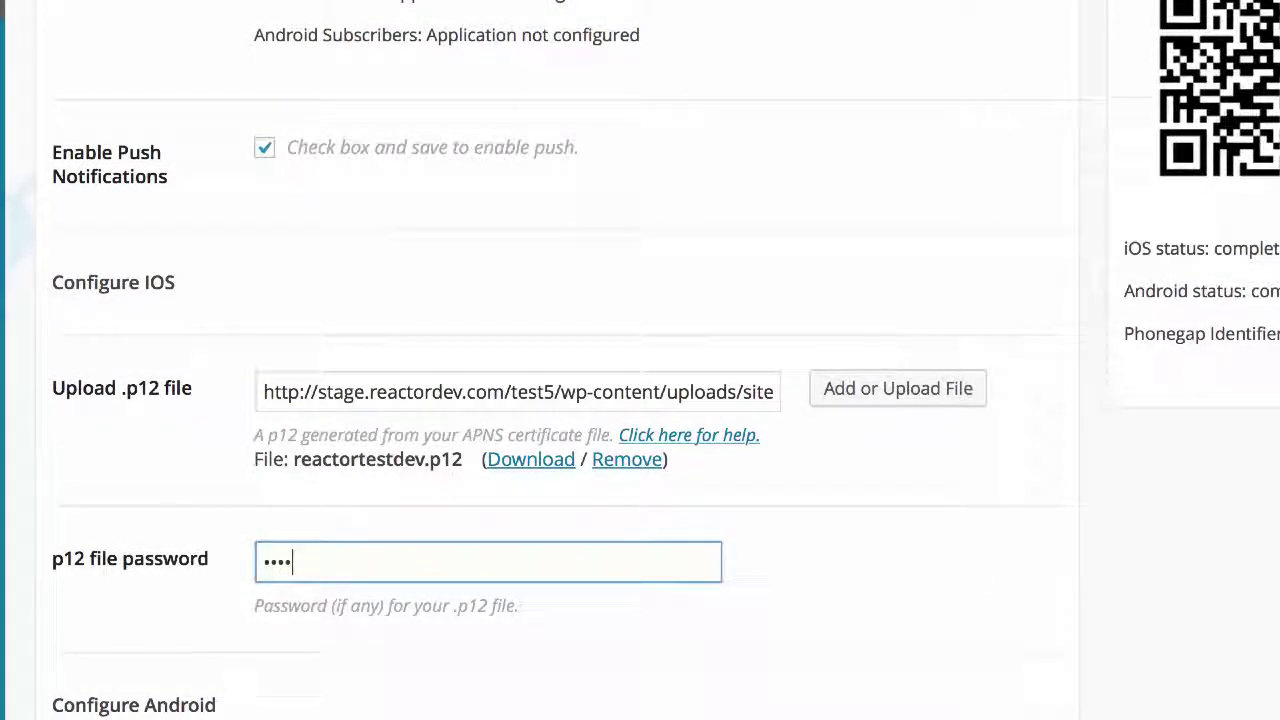
{"action": "key", "text": "Return"}
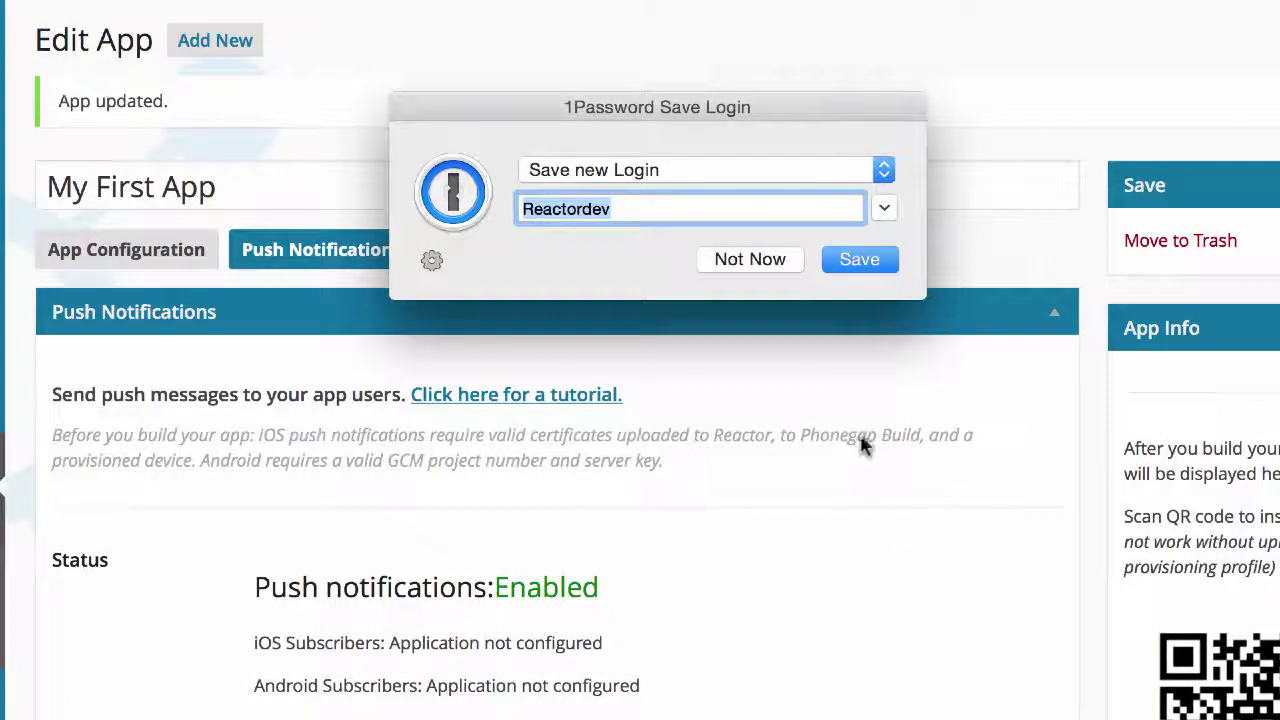
{"action": "left_click", "coordinate": [749, 259]}
{"action": "scroll", "coordinate": [826, 430], "scroll_direction": "down", "scroll_amount": 1}
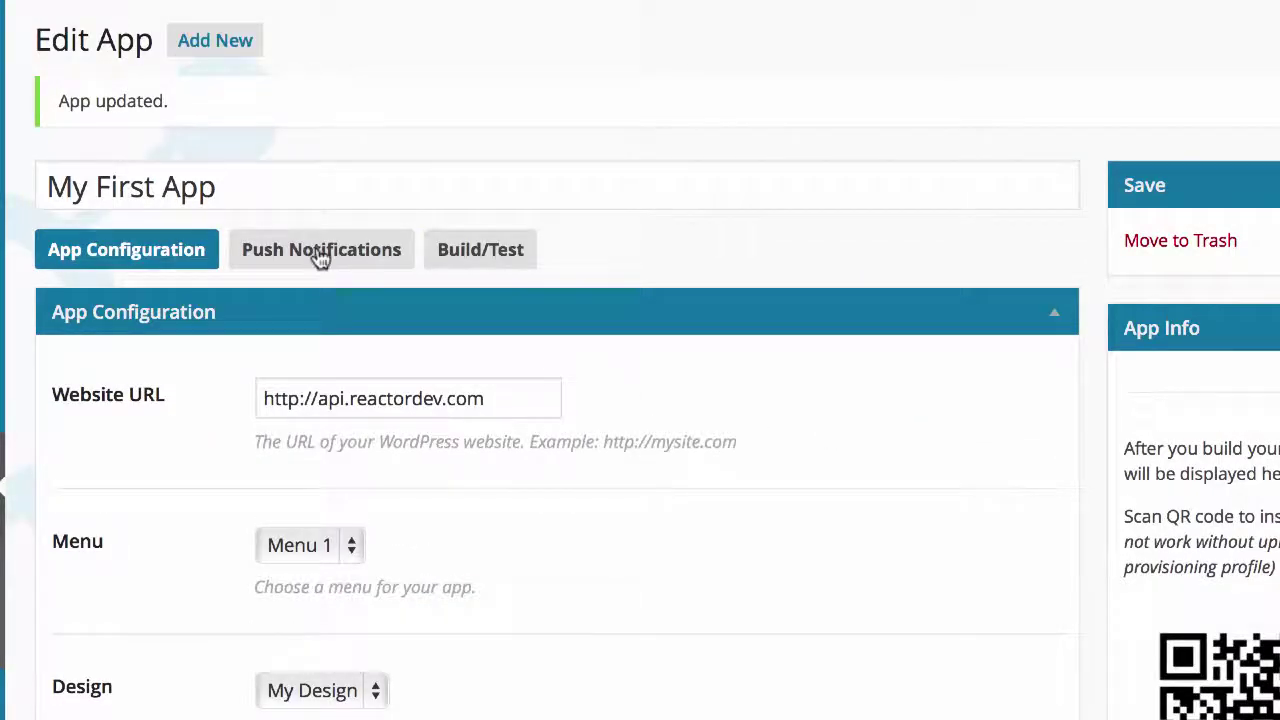
Step: Show Push Notifications and highlight the Android subscribers and 'iOS app created' statuses
{"action": "left_click", "coordinate": [320, 258]}
{"action": "scroll", "coordinate": [254, 529], "scroll_direction": "down", "scroll_amount": 2}
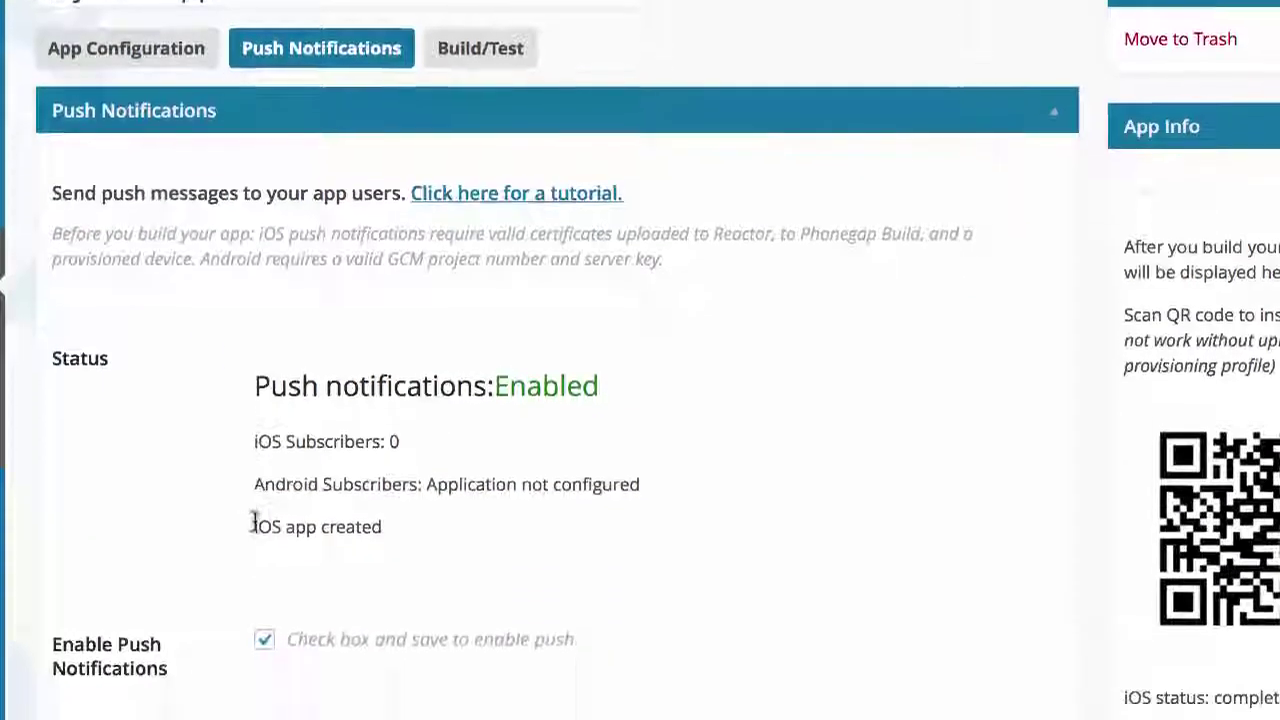
{"action": "left_click_drag", "start_coordinate": [425, 484], "coordinate": [643, 484]}
{"action": "left_click", "coordinate": [641, 484]}
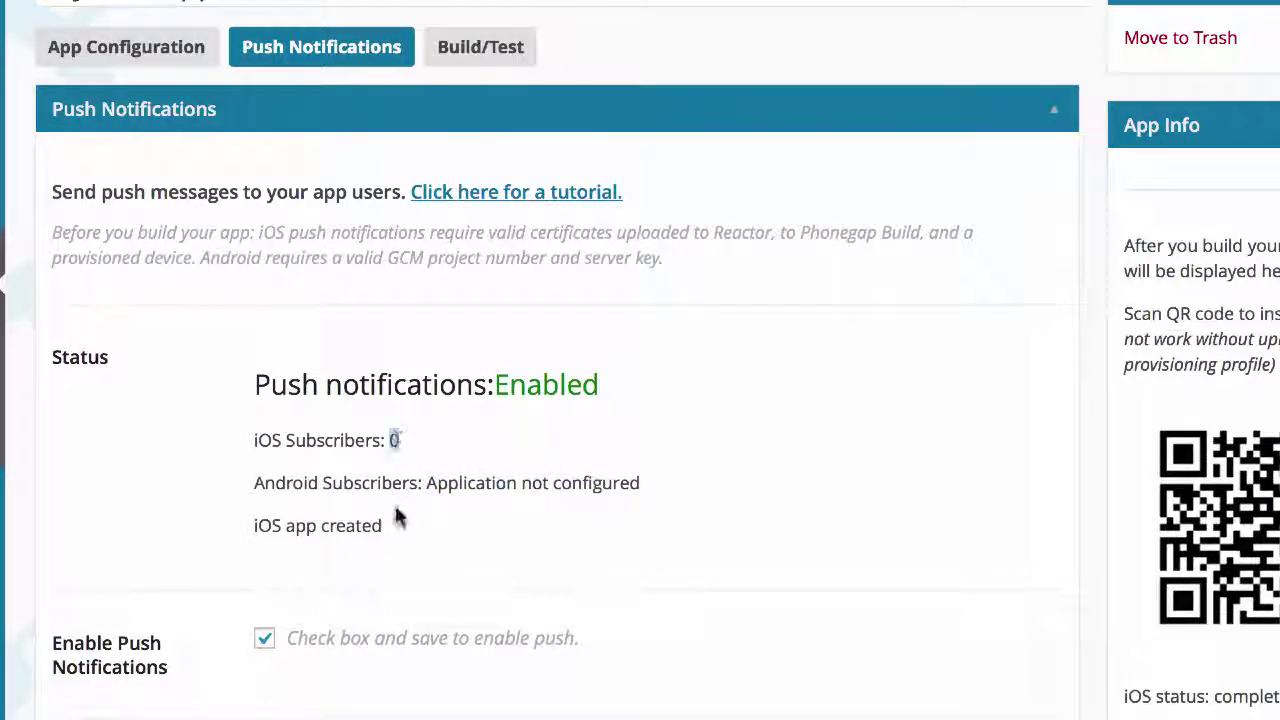
{"action": "left_click_drag", "start_coordinate": [382, 525], "coordinate": [251, 526]}
{"action": "left_click", "coordinate": [251, 526]}
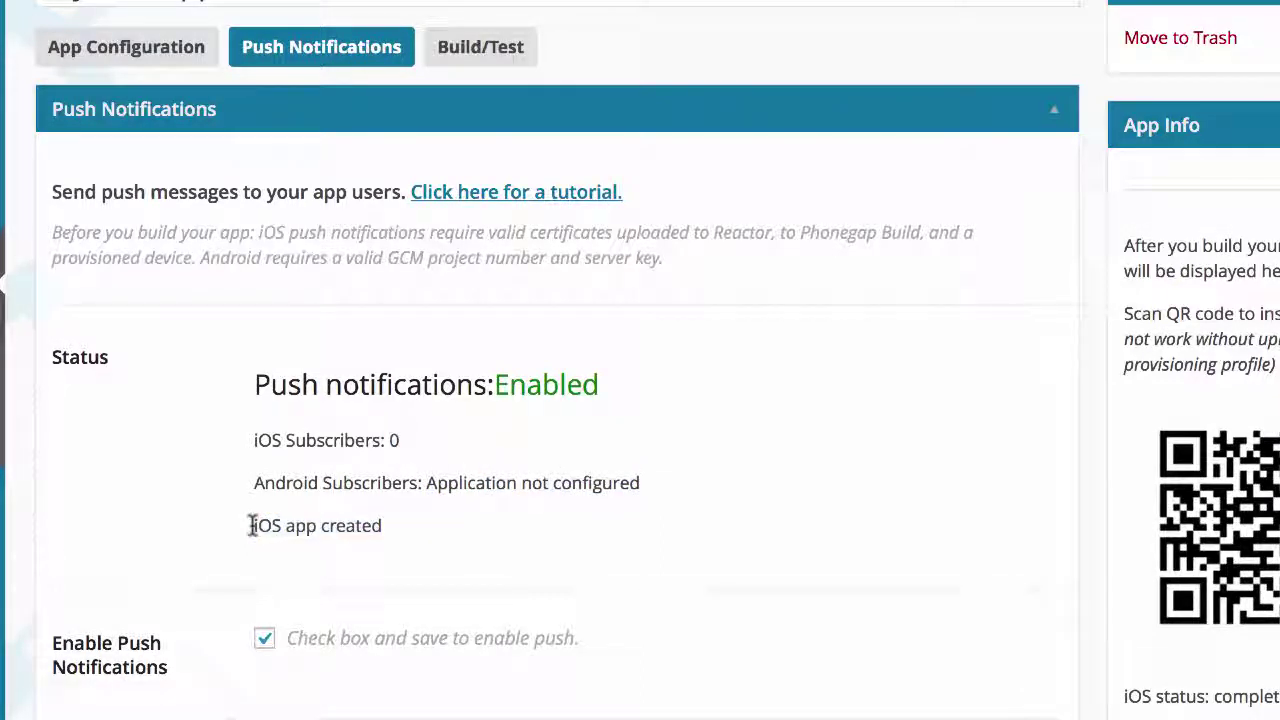
Step: Review the iOS subscriber count of 0 and the Configure iOS certificate and password fields
{"action": "scroll", "coordinate": [237, 529], "scroll_direction": "down", "scroll_amount": 2}
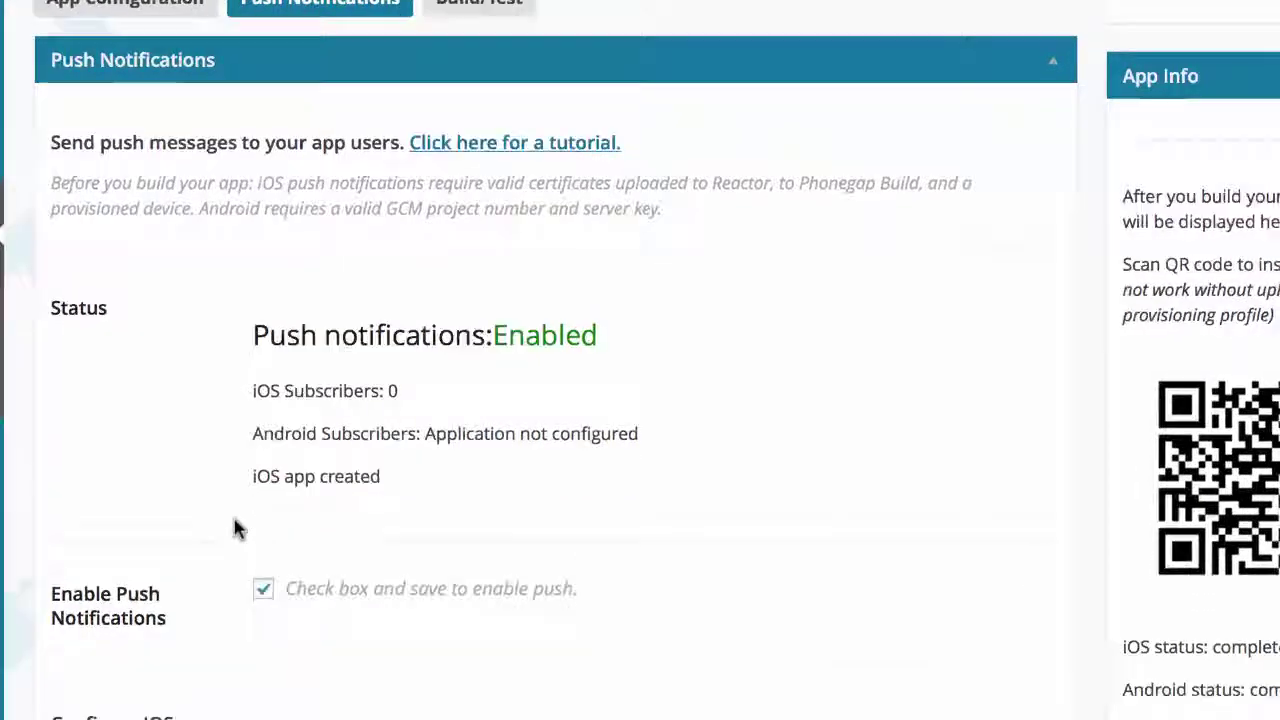
{"action": "scroll", "coordinate": [237, 529], "scroll_direction": "down", "scroll_amount": 2}
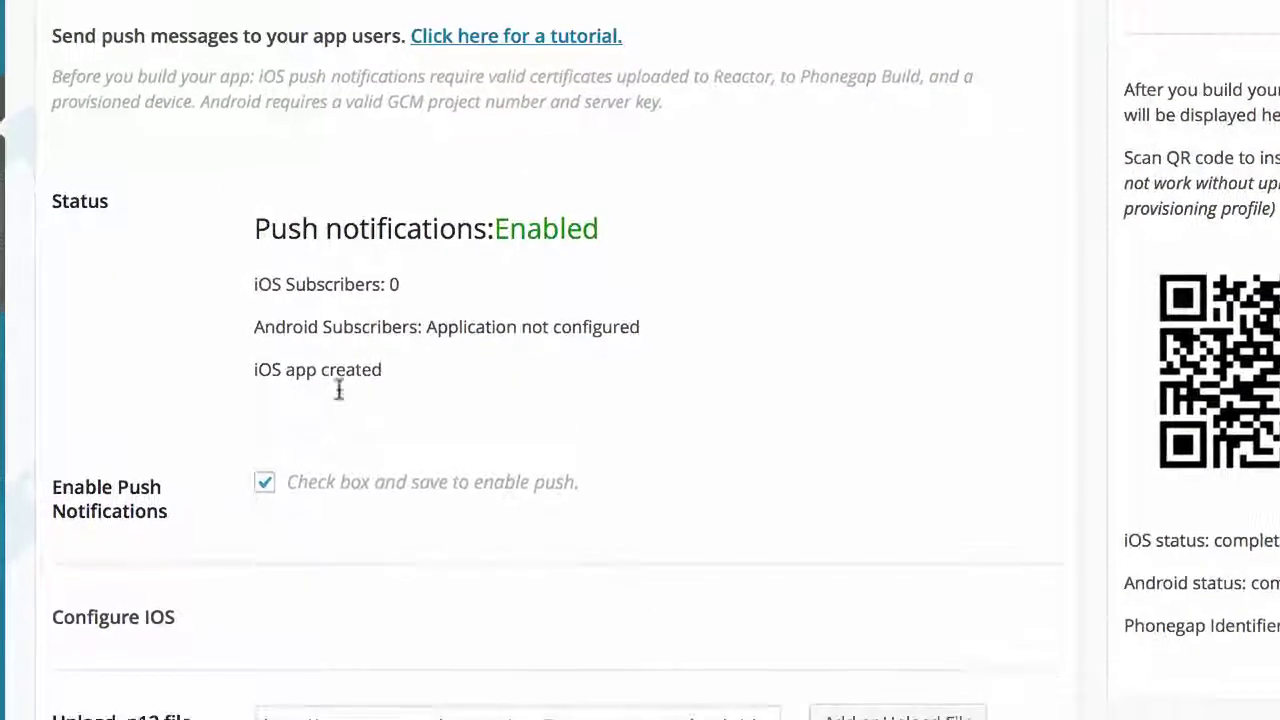
{"action": "left_click_drag", "start_coordinate": [388, 285], "coordinate": [404, 285]}
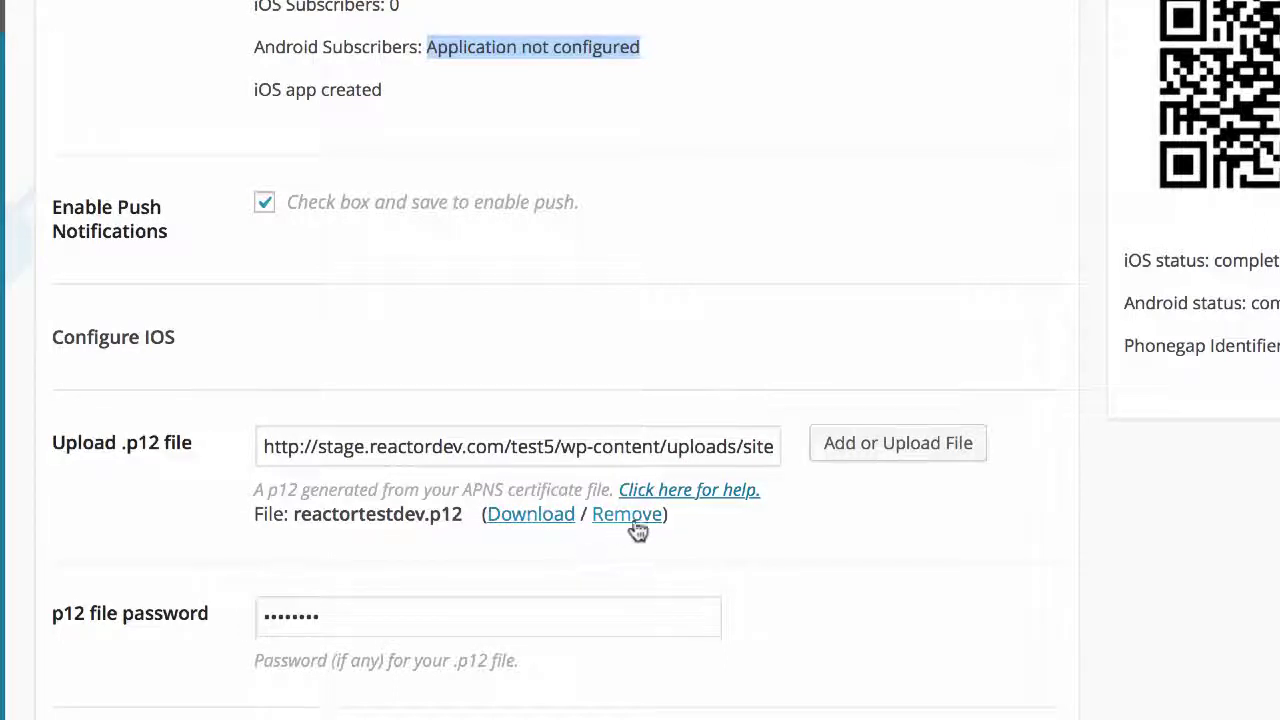
{"action": "scroll", "coordinate": [766, 556], "scroll_direction": "down", "scroll_amount": 1}
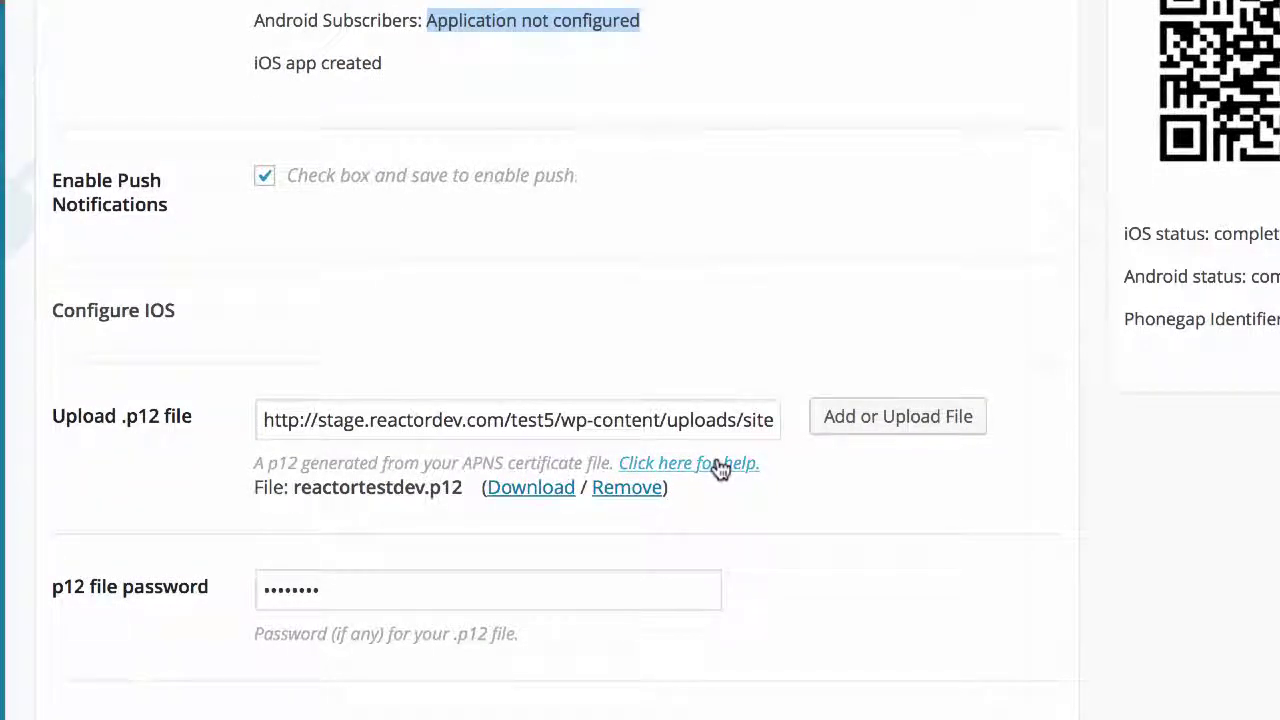
{"action": "left_click", "coordinate": [965, 590]}
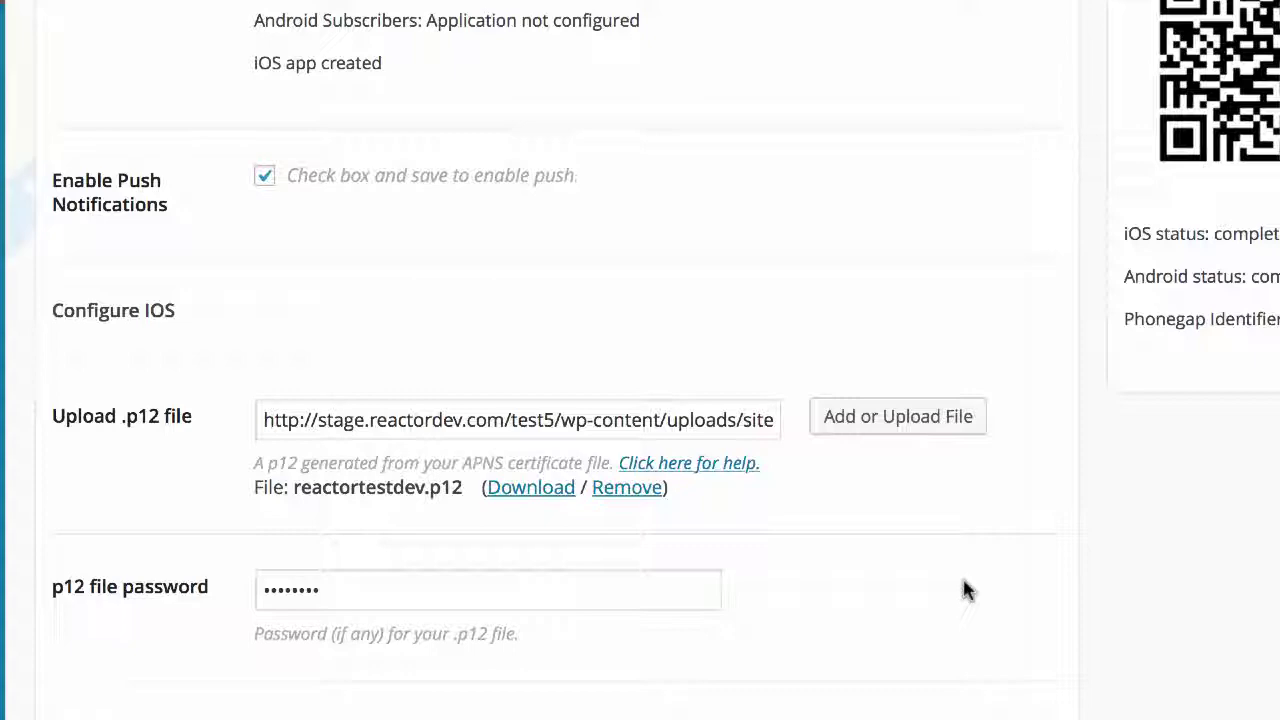
{"action": "scroll", "coordinate": [965, 590], "scroll_direction": "up", "scroll_amount": 7}
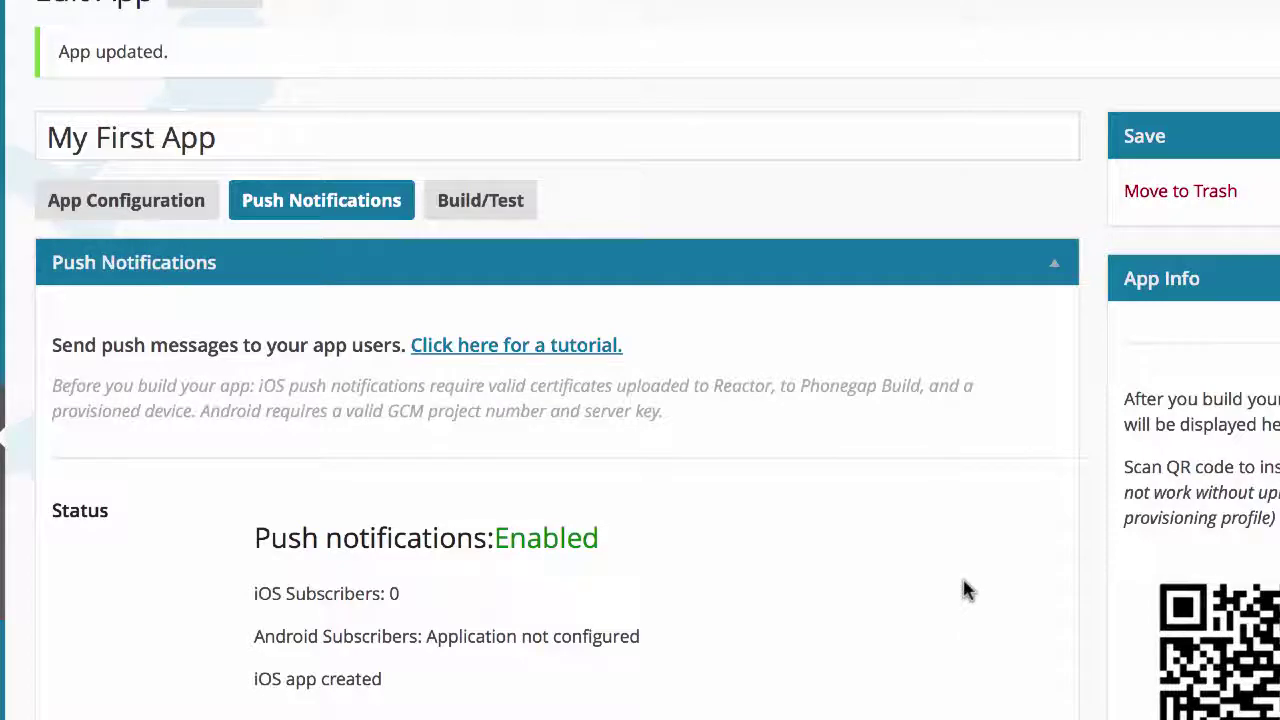
{"action": "scroll", "coordinate": [965, 590], "scroll_direction": "down", "scroll_amount": 1}
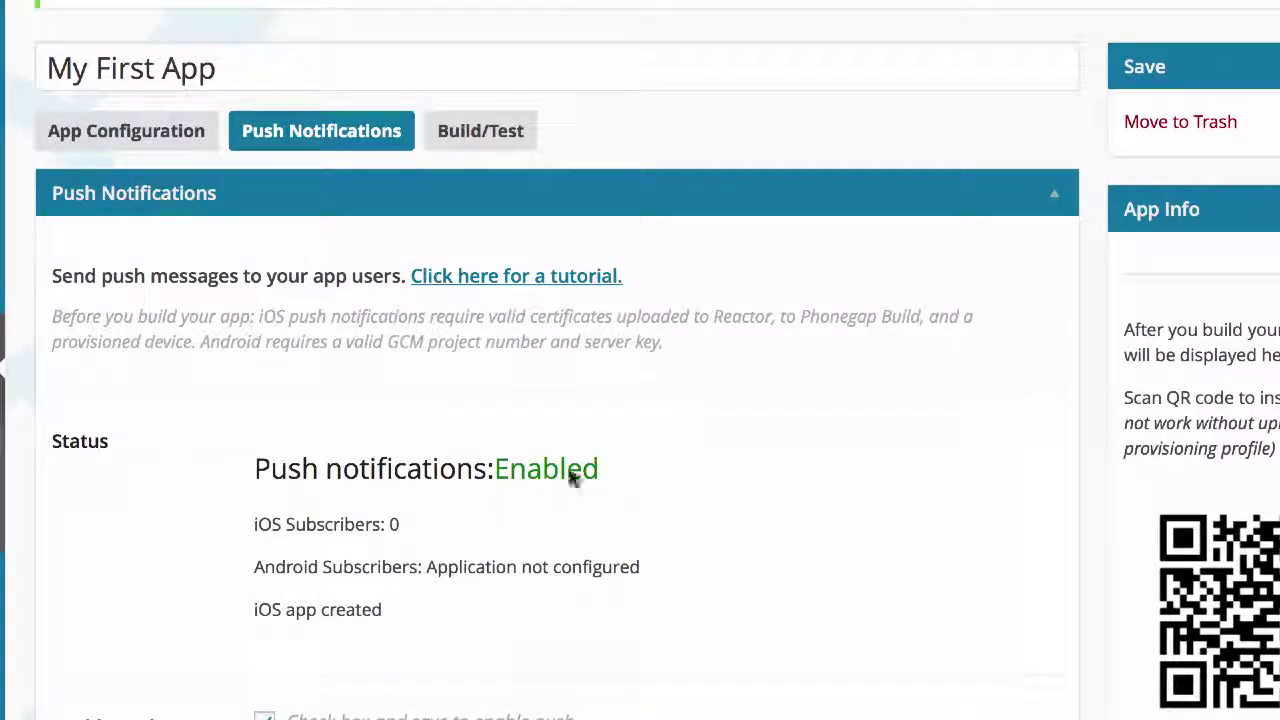
{"action": "scroll", "coordinate": [788, 600], "scroll_direction": "up", "scroll_amount": 2}
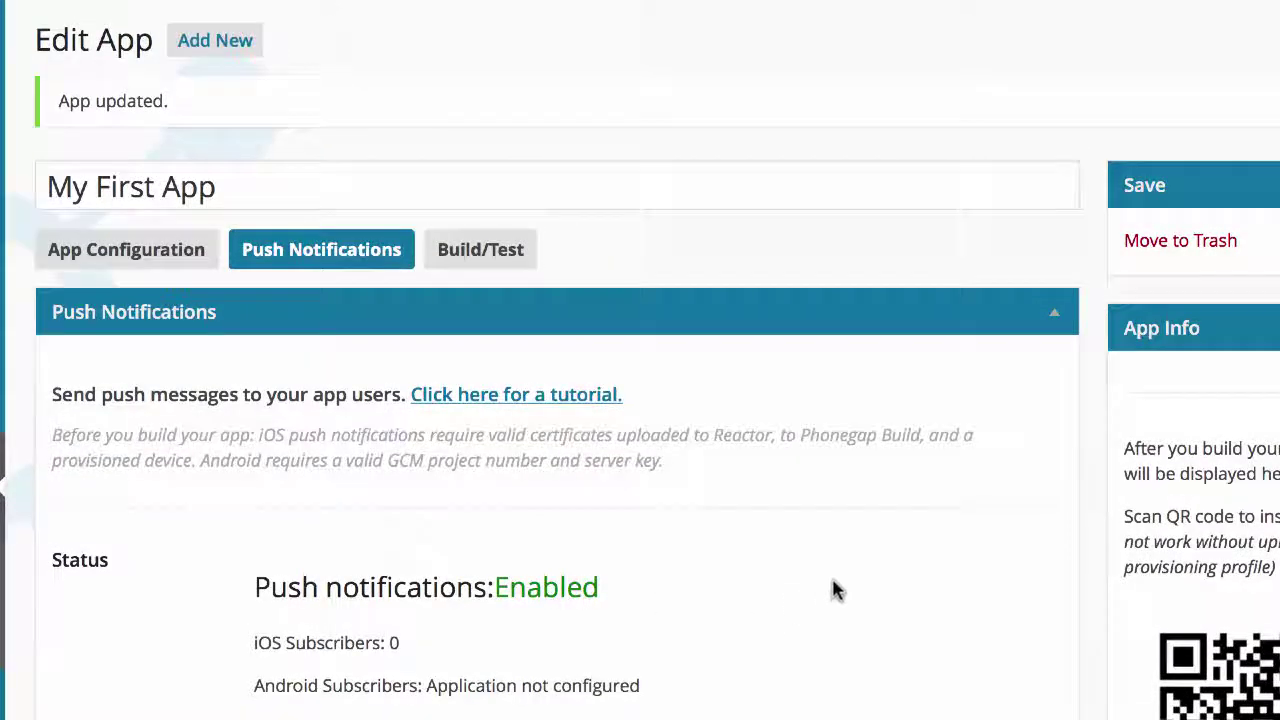
Step: In Build/Test, select iOS: Reactor dev test as the signing key
{"action": "left_click", "coordinate": [474, 249]}
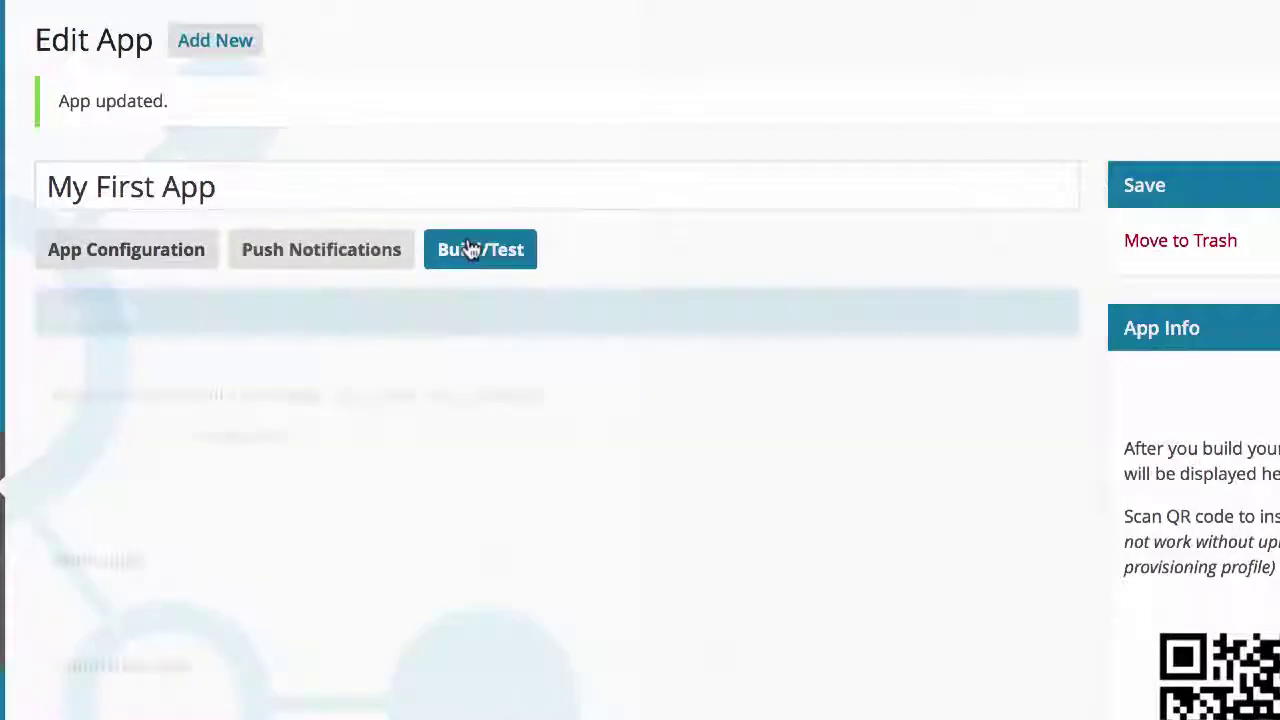
{"action": "left_click", "coordinate": [338, 558]}
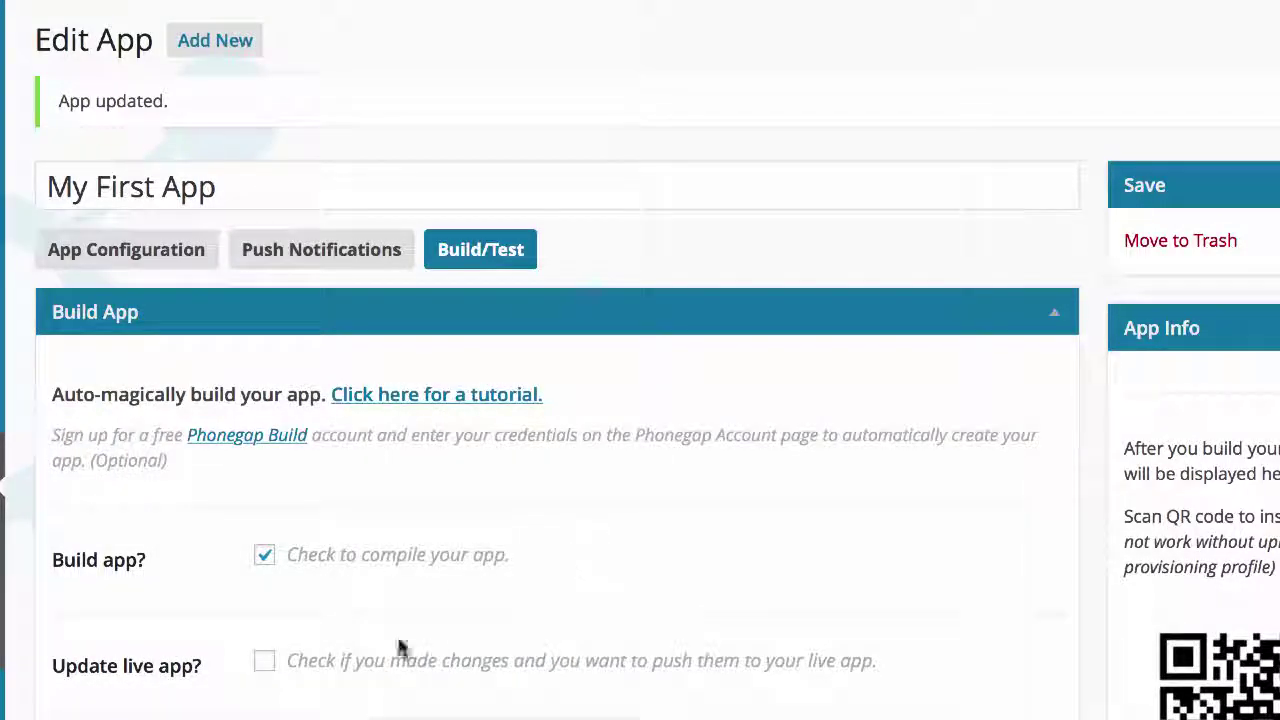
{"action": "scroll", "coordinate": [420, 618], "scroll_direction": "down", "scroll_amount": 2}
{"action": "scroll", "coordinate": [420, 615], "scroll_direction": "down", "scroll_amount": 4}
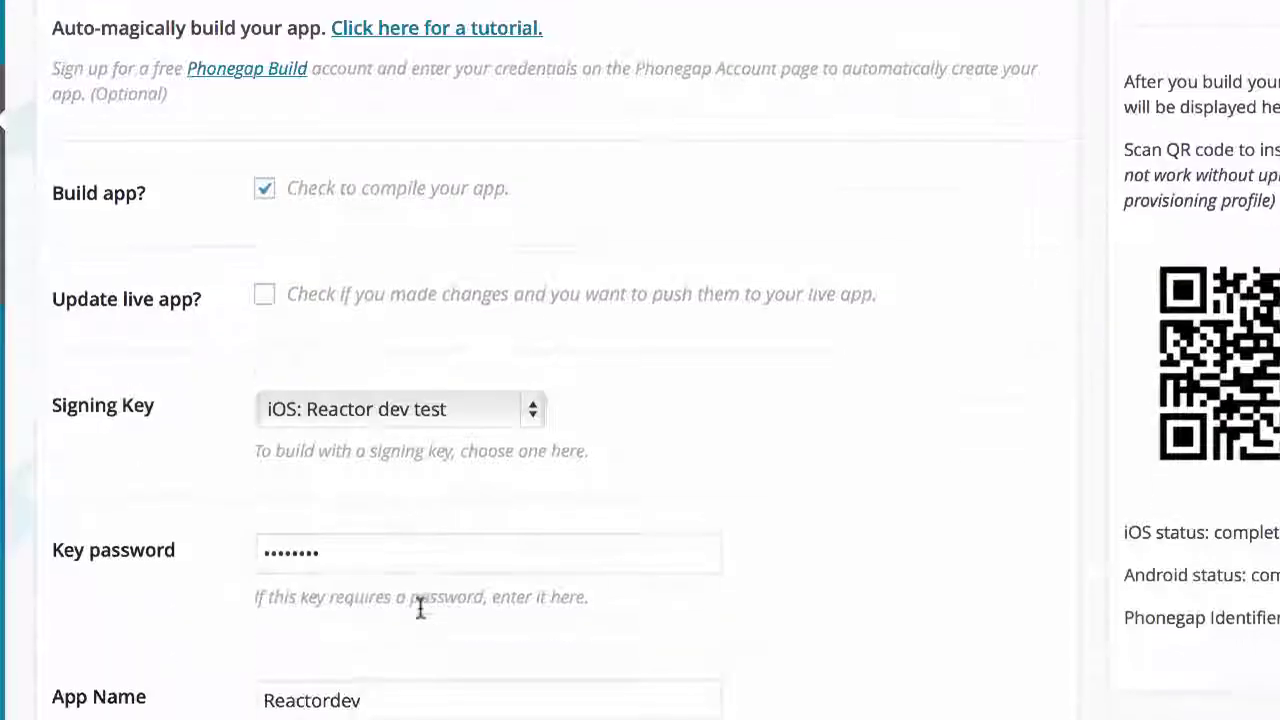
{"action": "left_click", "coordinate": [370, 420]}
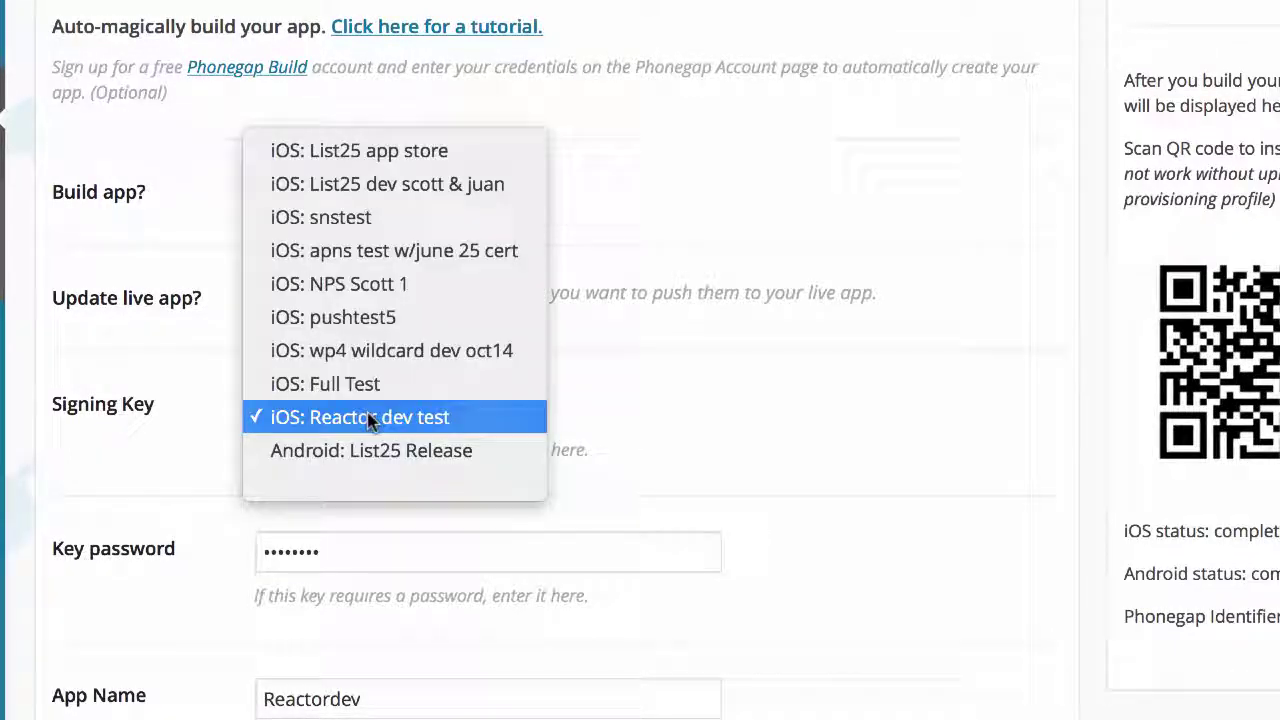
{"action": "left_click", "coordinate": [364, 418]}
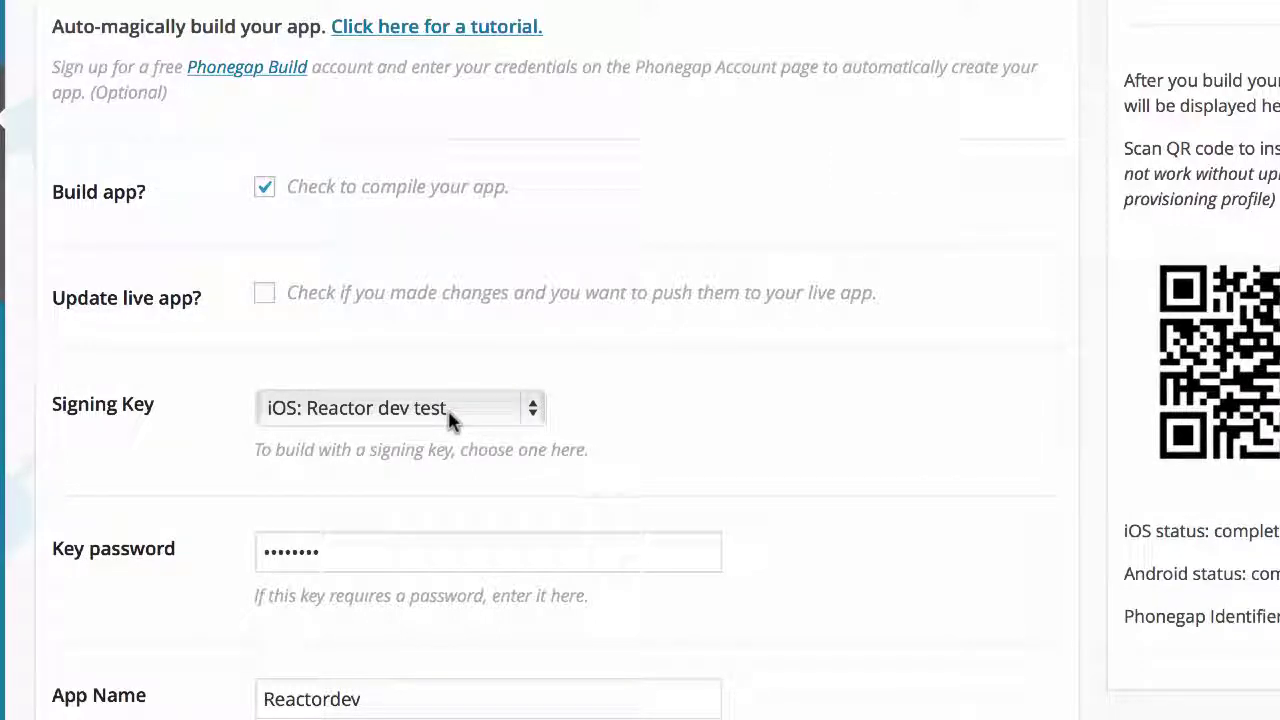
{"action": "left_click", "coordinate": [449, 418]}
{"action": "left_click", "coordinate": [449, 418]}
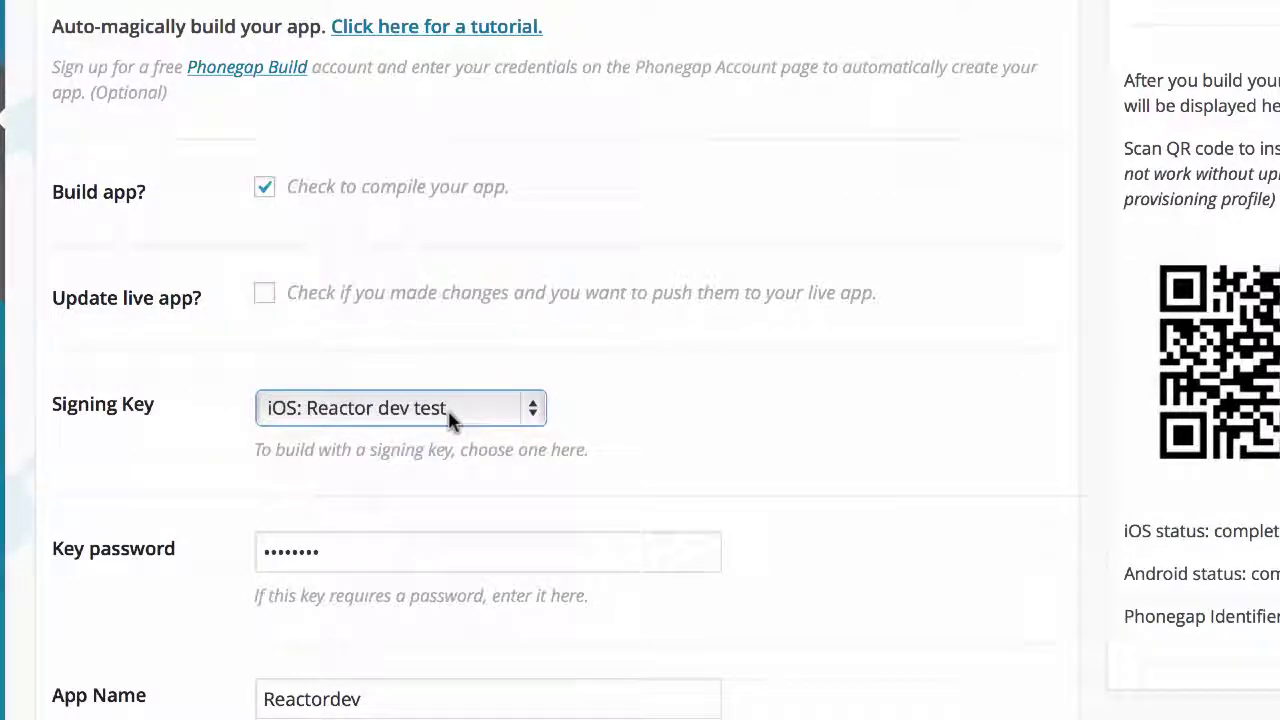
{"action": "left_click", "coordinate": [223, 449]}
{"action": "scroll", "coordinate": [223, 449], "scroll_direction": "up", "scroll_amount": 2}
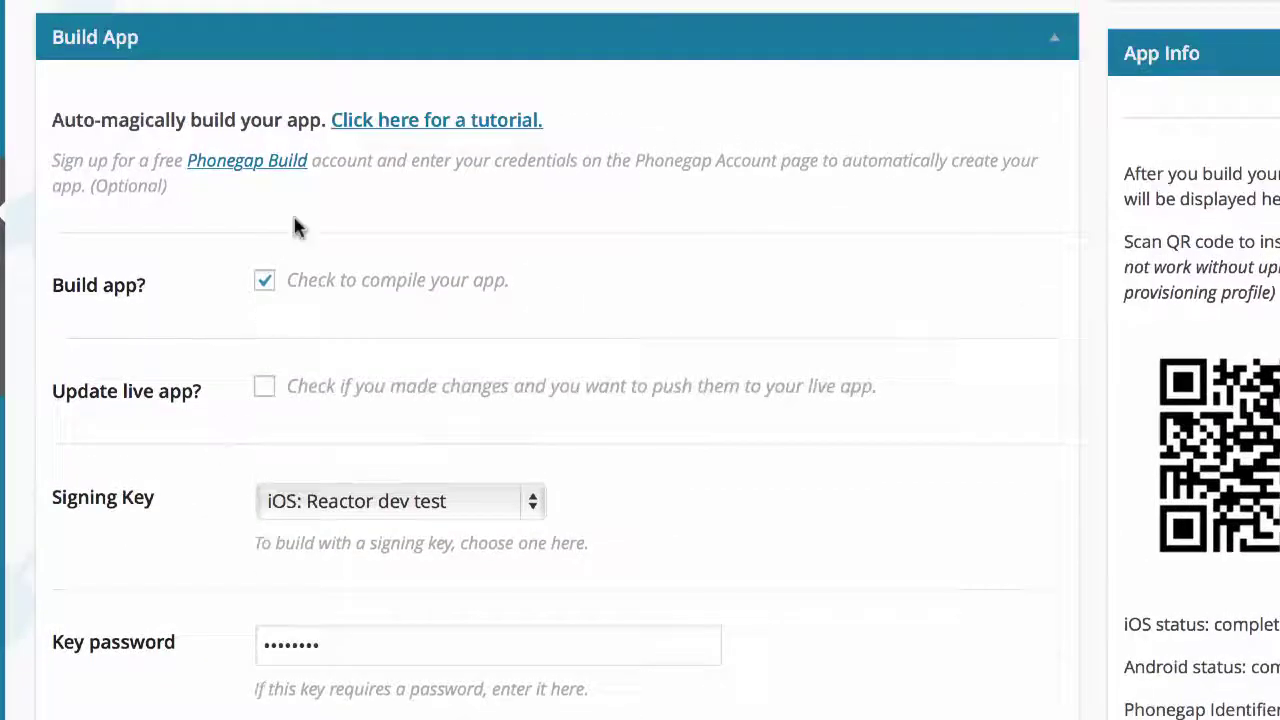
{"action": "scroll", "coordinate": [300, 190], "scroll_direction": "up", "scroll_amount": 3}
Step: Recheck the Push Notifications settings to compare with the chosen signing key
{"action": "left_click", "coordinate": [309, 155]}
{"action": "scroll", "coordinate": [200, 509], "scroll_direction": "down", "scroll_amount": 10}
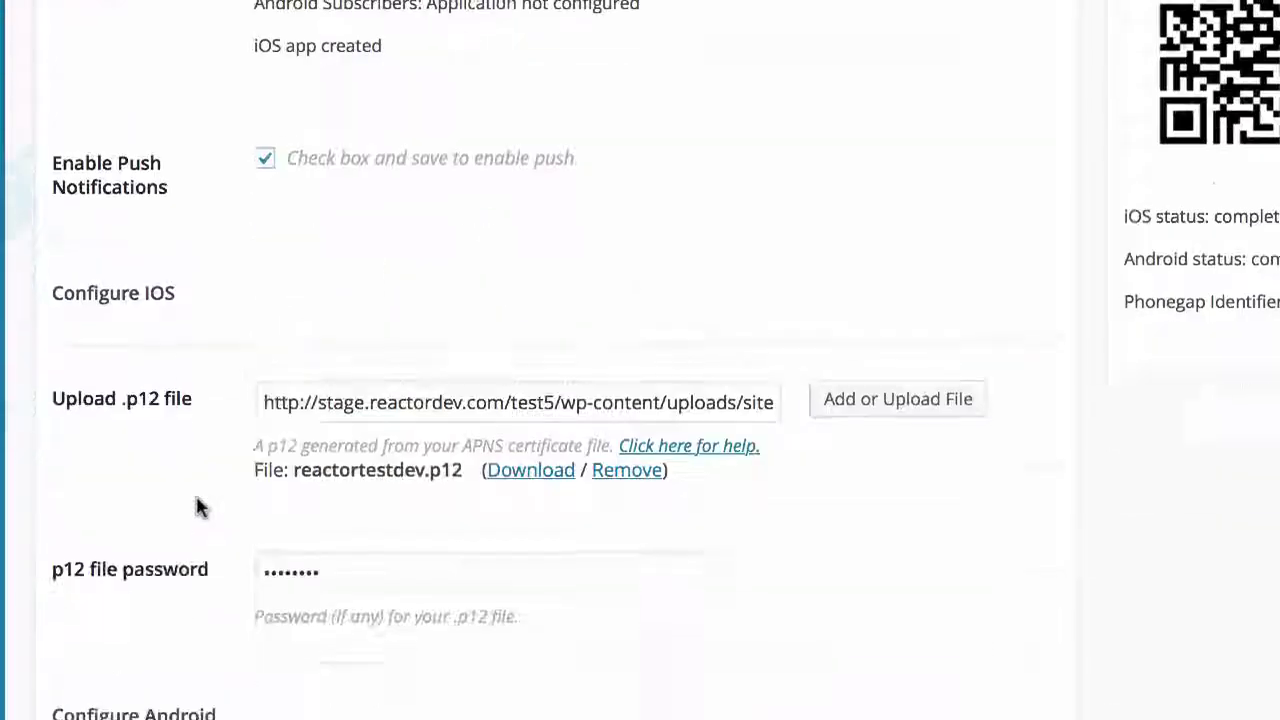
{"action": "scroll", "coordinate": [368, 481], "scroll_direction": "up", "scroll_amount": 4}
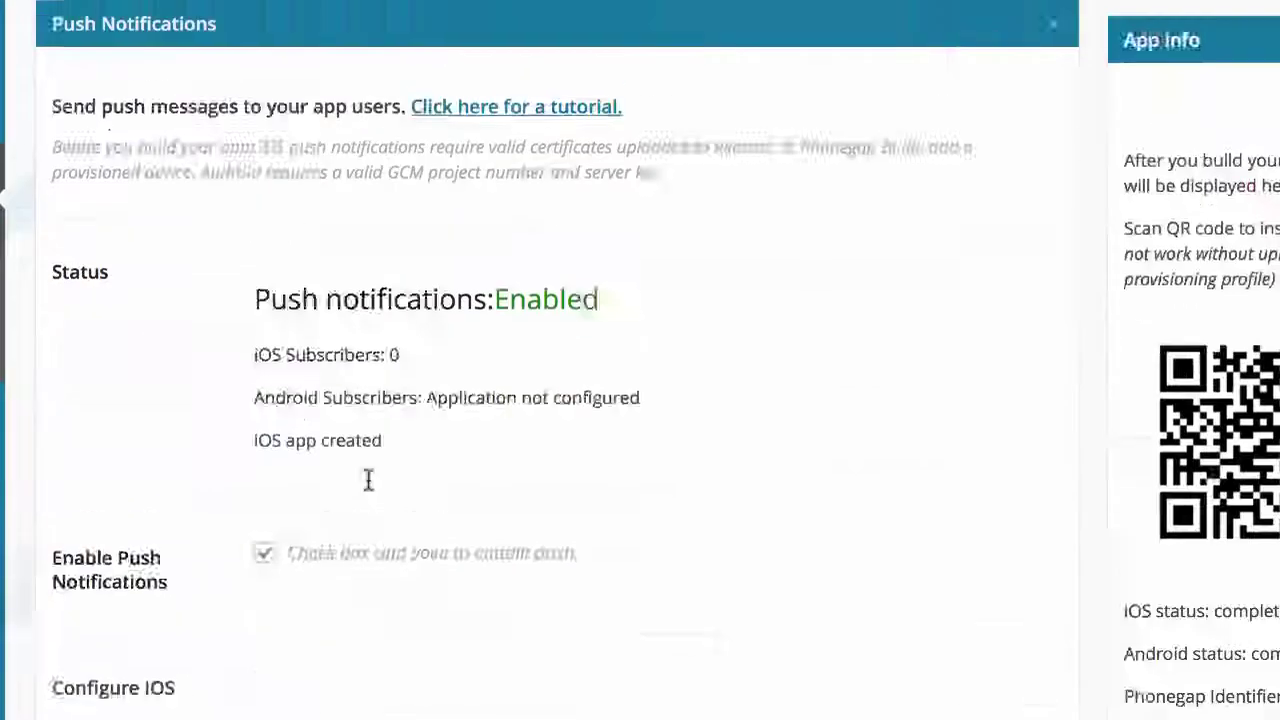
{"action": "scroll", "coordinate": [368, 481], "scroll_direction": "up", "scroll_amount": 3}
Step: Back in Build/Test, confirm the signing key stays iOS: Reactor dev test
{"action": "left_click", "coordinate": [452, 243]}
{"action": "scroll", "coordinate": [175, 589], "scroll_direction": "down", "scroll_amount": 2}
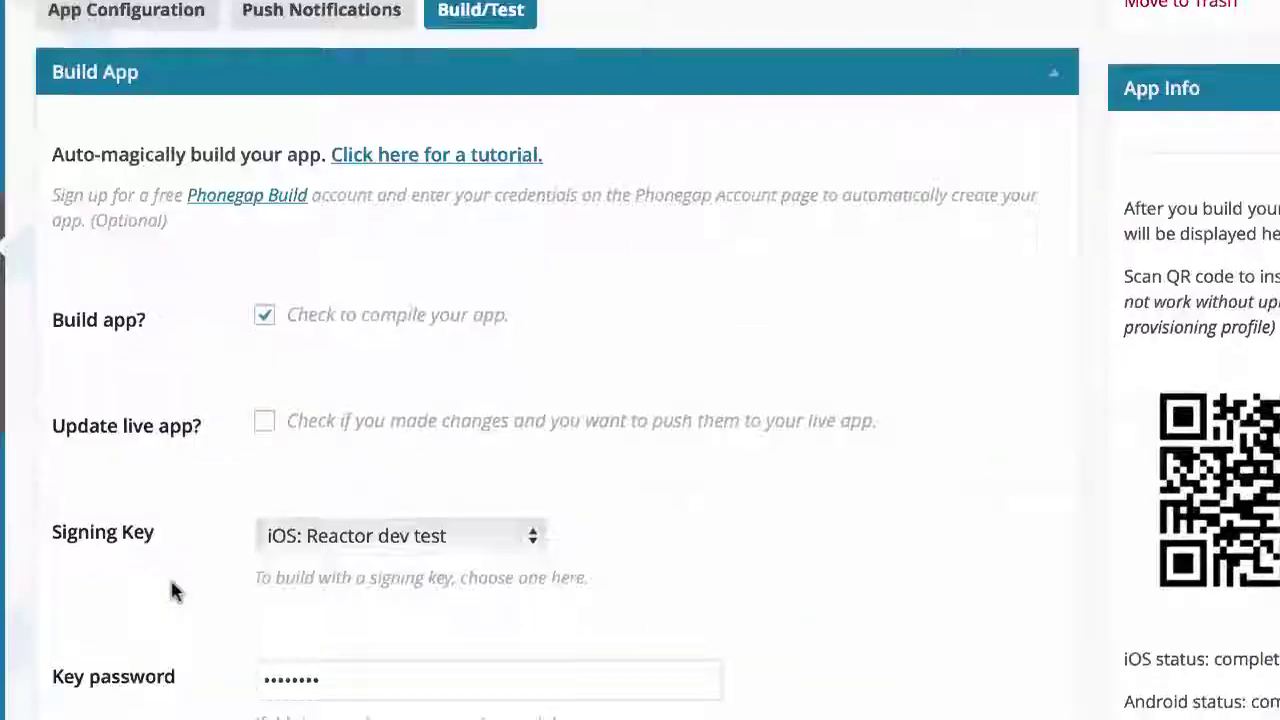
{"action": "scroll", "coordinate": [172, 591], "scroll_direction": "down", "scroll_amount": 1}
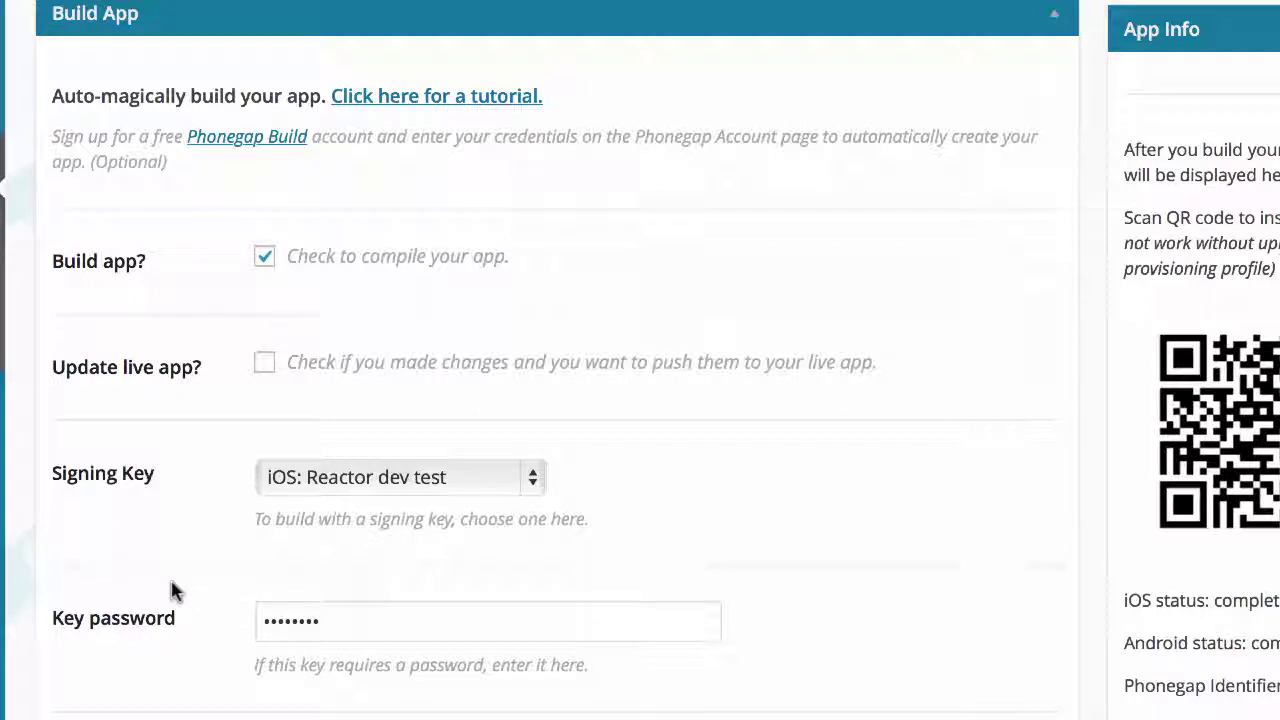
{"action": "left_click", "coordinate": [345, 490]}
{"action": "left_click", "coordinate": [345, 494]}
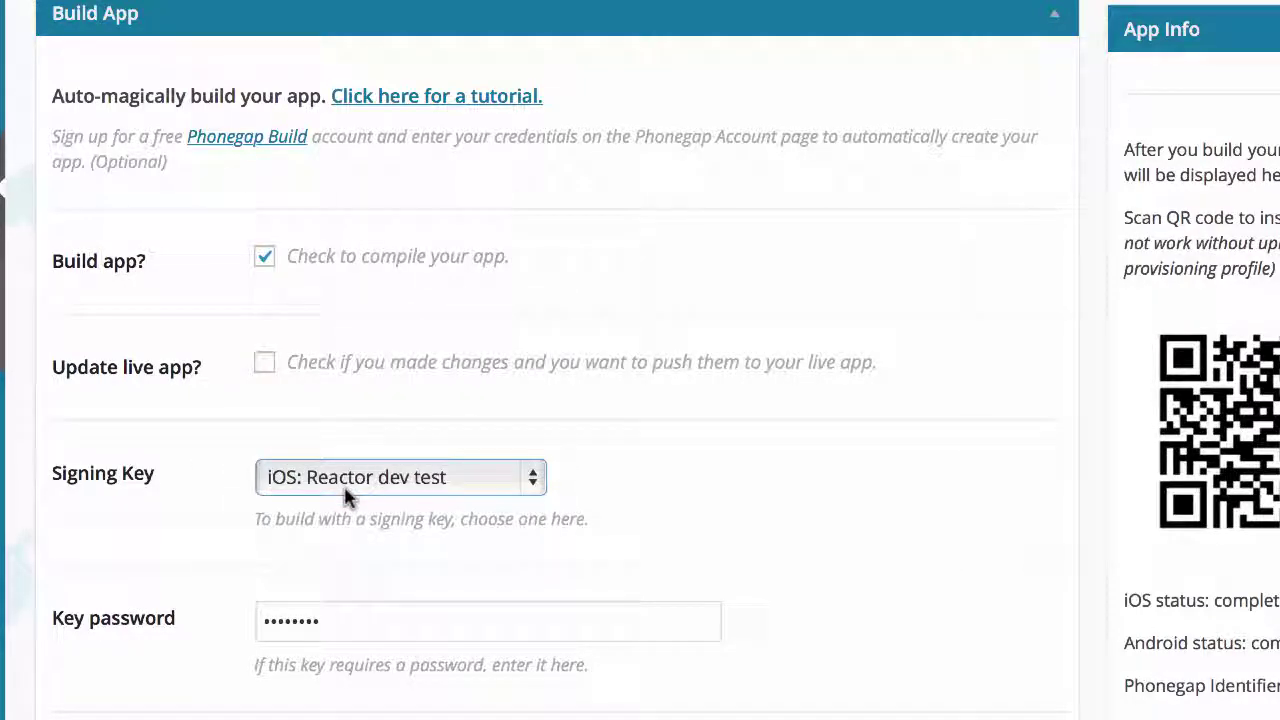
{"action": "scroll", "coordinate": [243, 543], "scroll_direction": "up", "scroll_amount": 3}
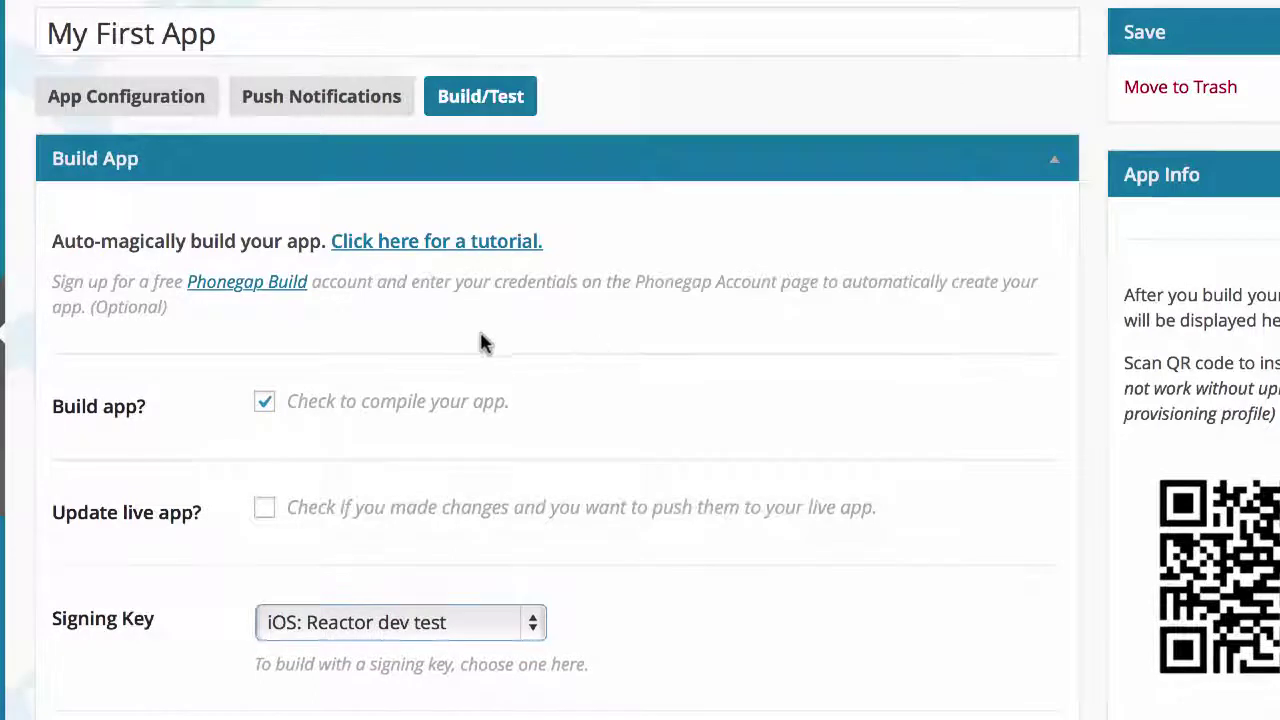
{"action": "scroll", "coordinate": [480, 342], "scroll_direction": "up", "scroll_amount": 1}
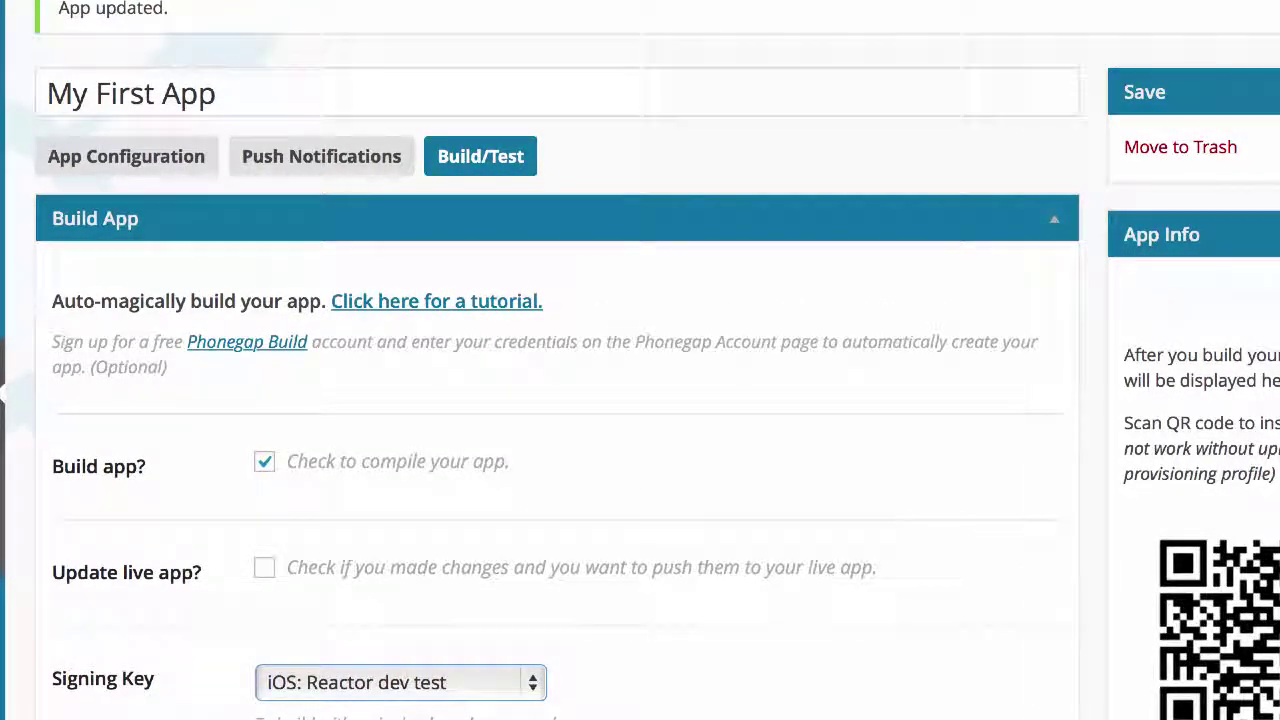
{"action": "left_click", "coordinate": [762, 262]}
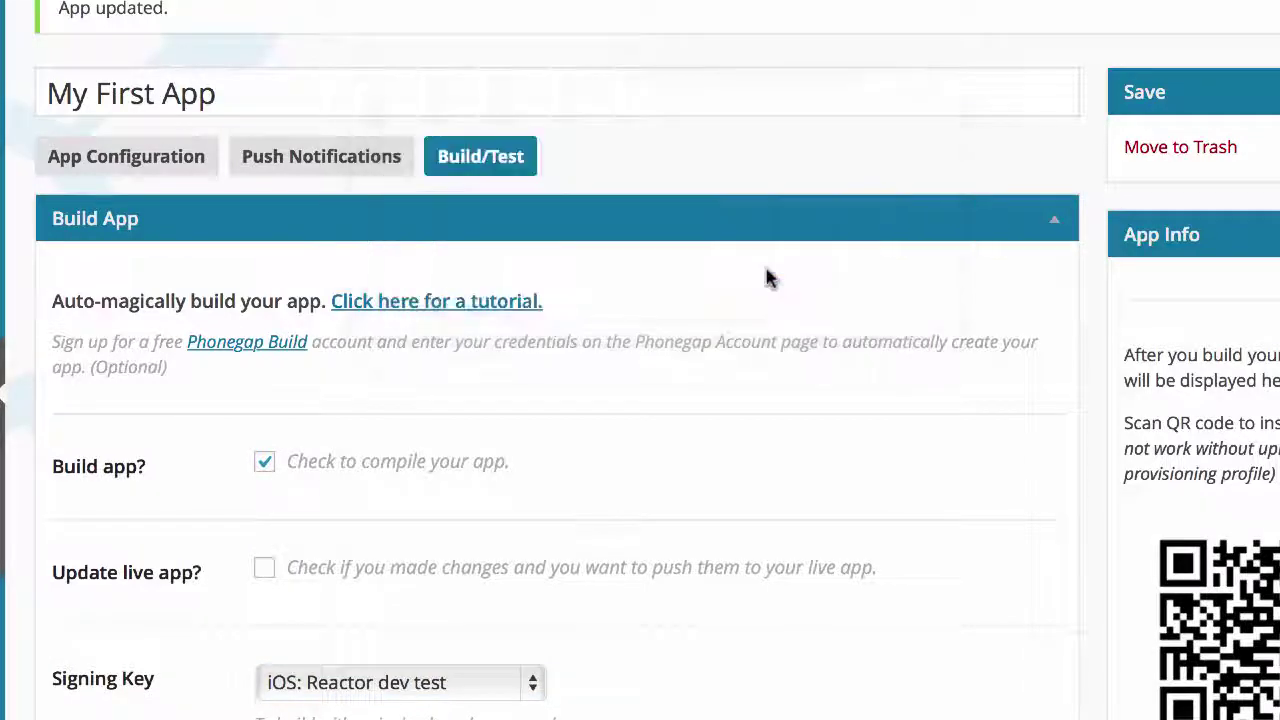